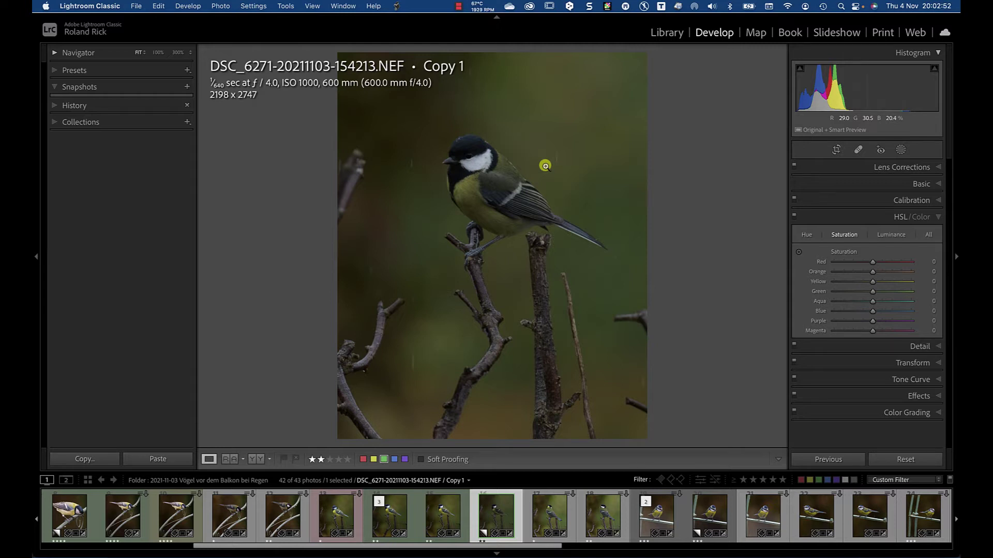
- Inspect the great tit photo's crop against the full uncropped frame
key(r)
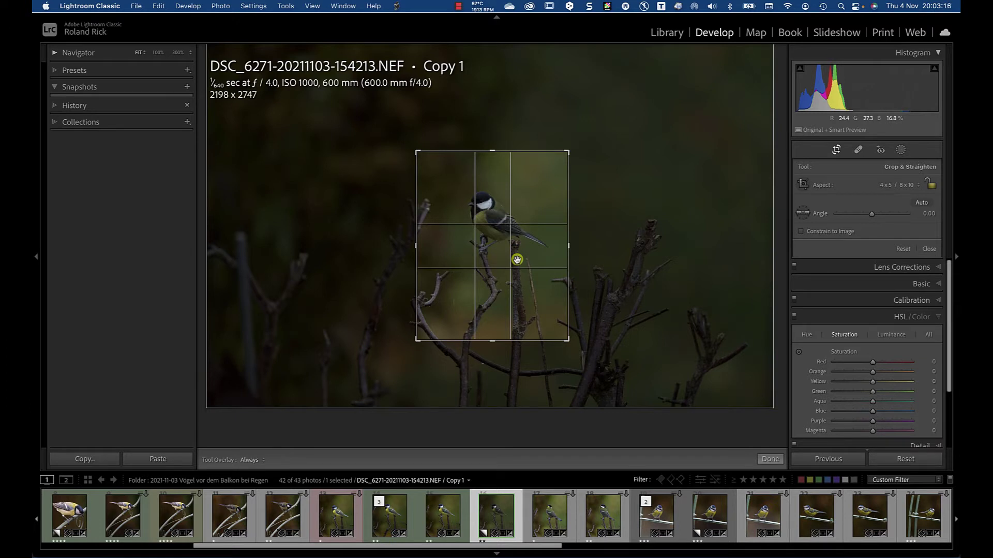
key(Return)
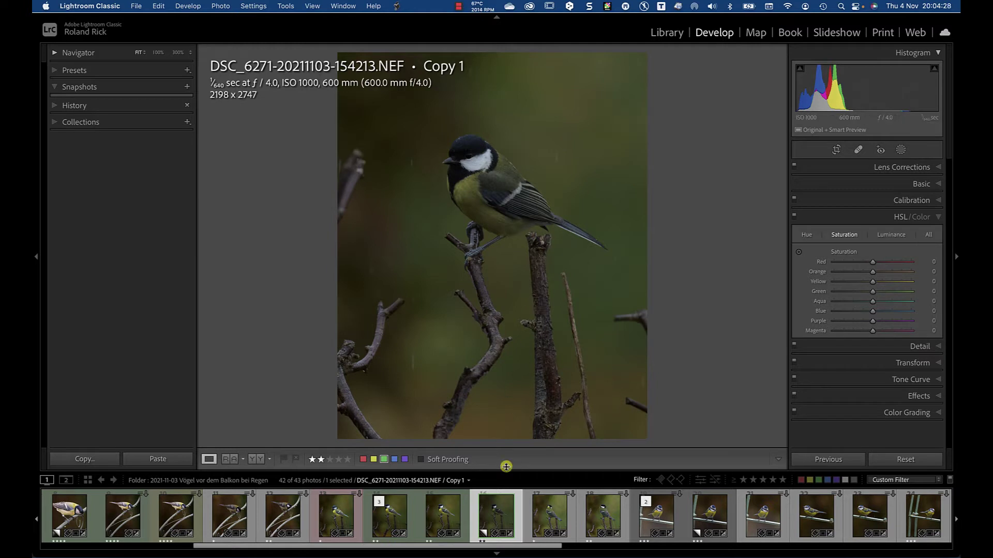
- Open the bird photo as a Smart Object in Photoshop and bring up its raw settings in Camera Raw
right_click(505, 513)
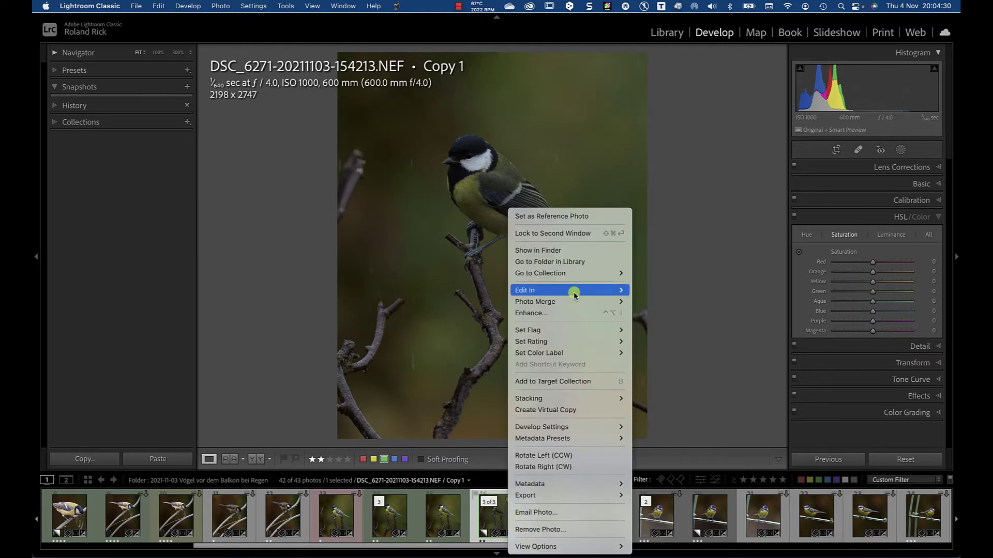
mouse_move(577, 292)
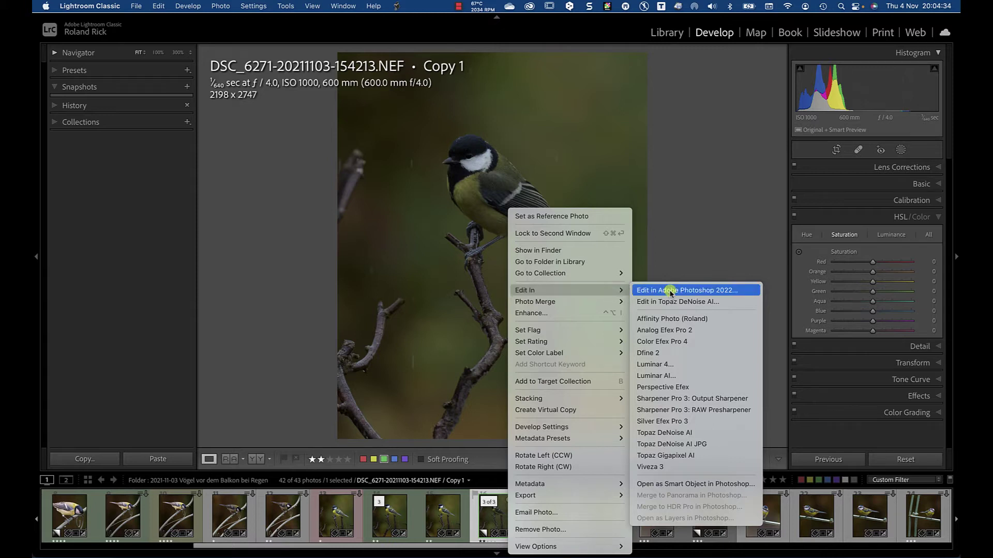
click(696, 485)
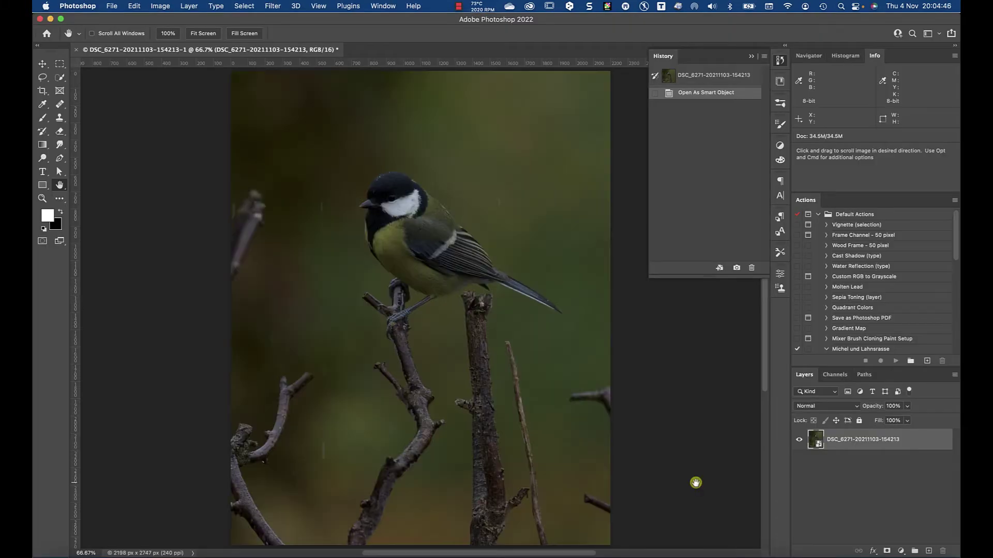
double_click(817, 442)
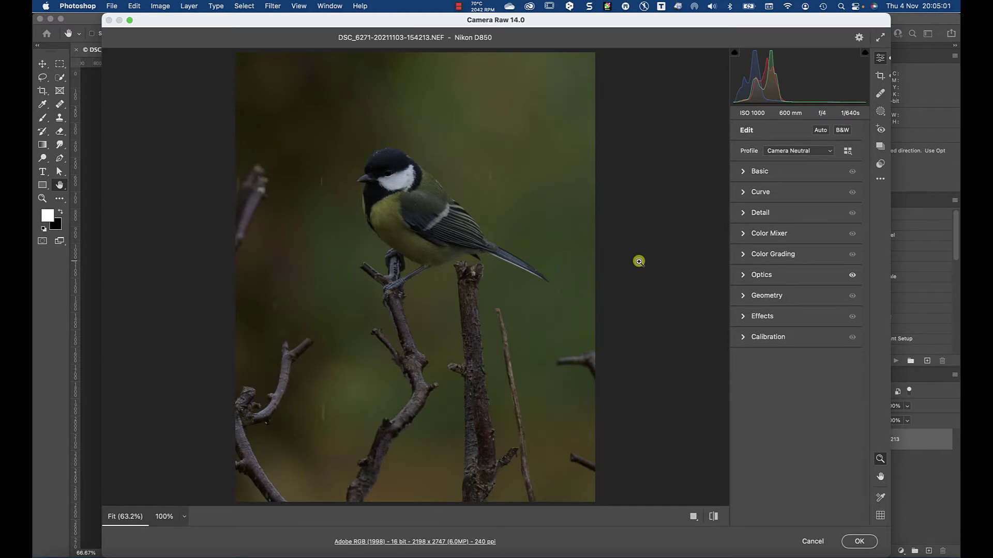
- Try the Camera Flat and Camera Vivid profiles on the photo and restore Camera Neutral
click(799, 151)
click(804, 153)
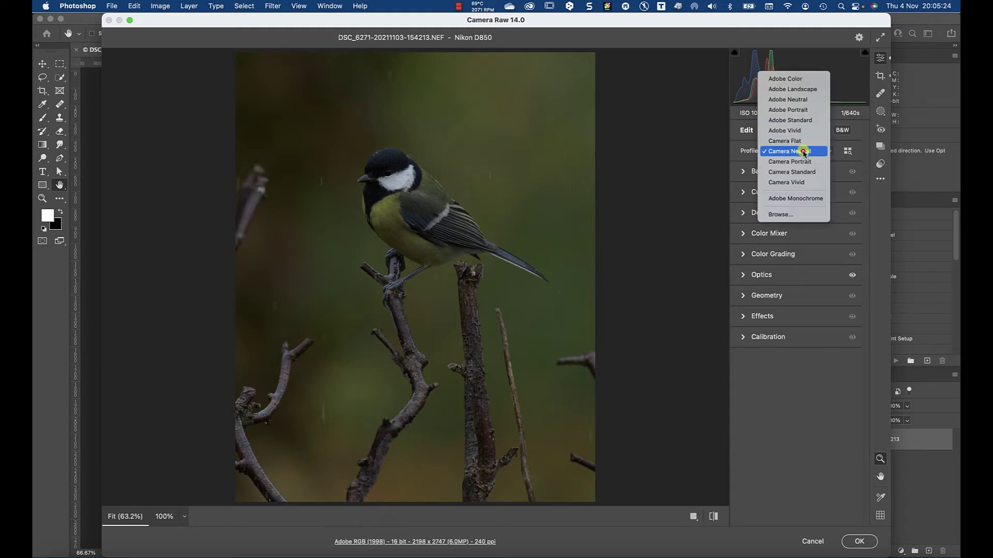
click(797, 140)
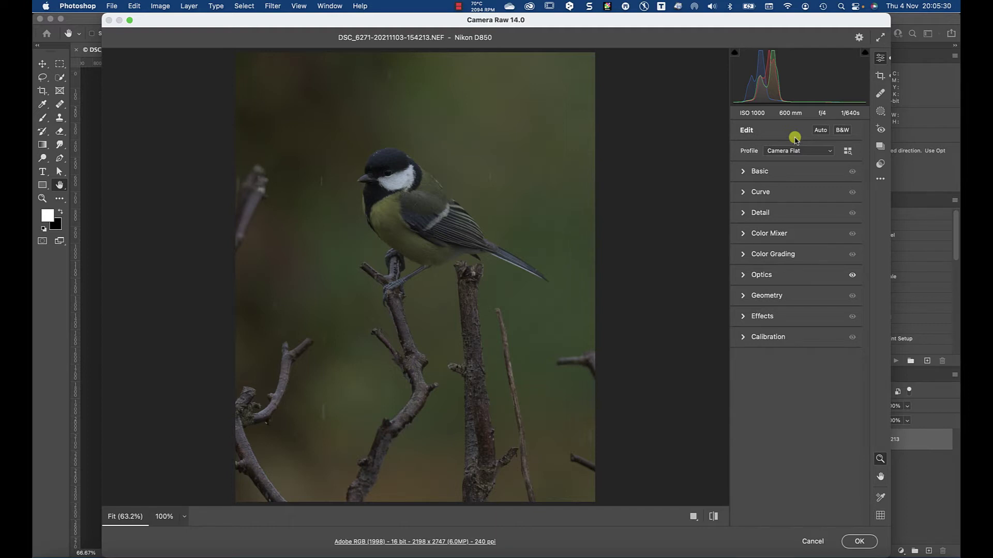
click(802, 150)
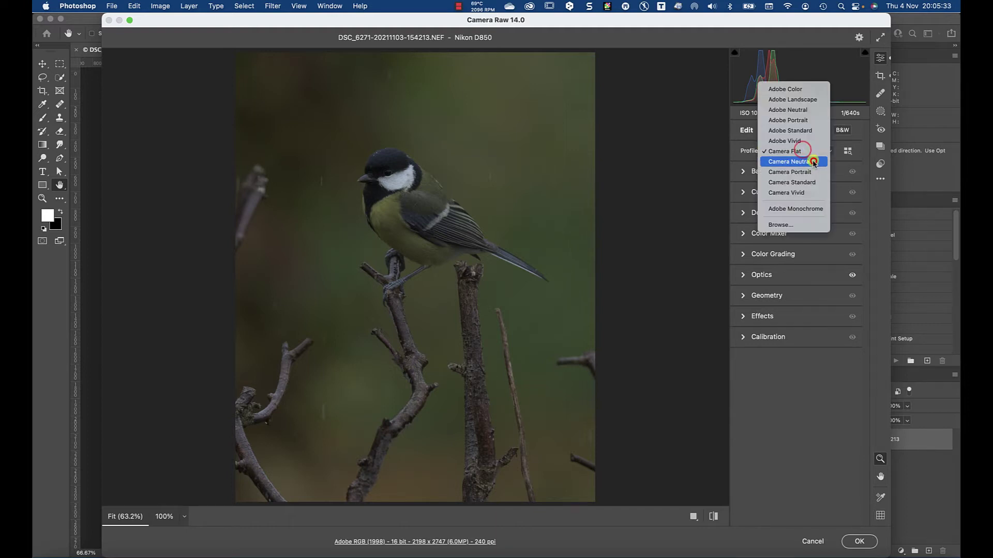
click(813, 161)
click(803, 151)
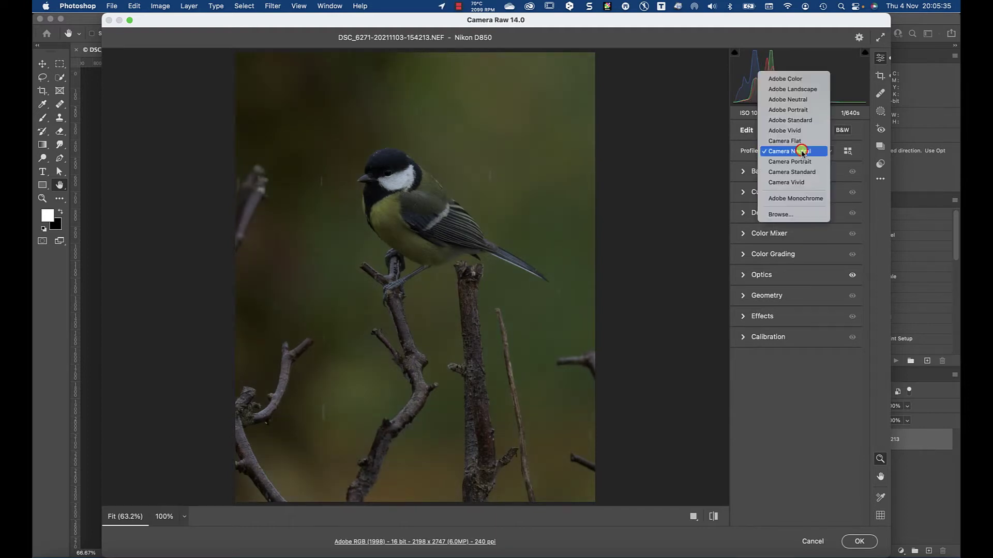
click(809, 180)
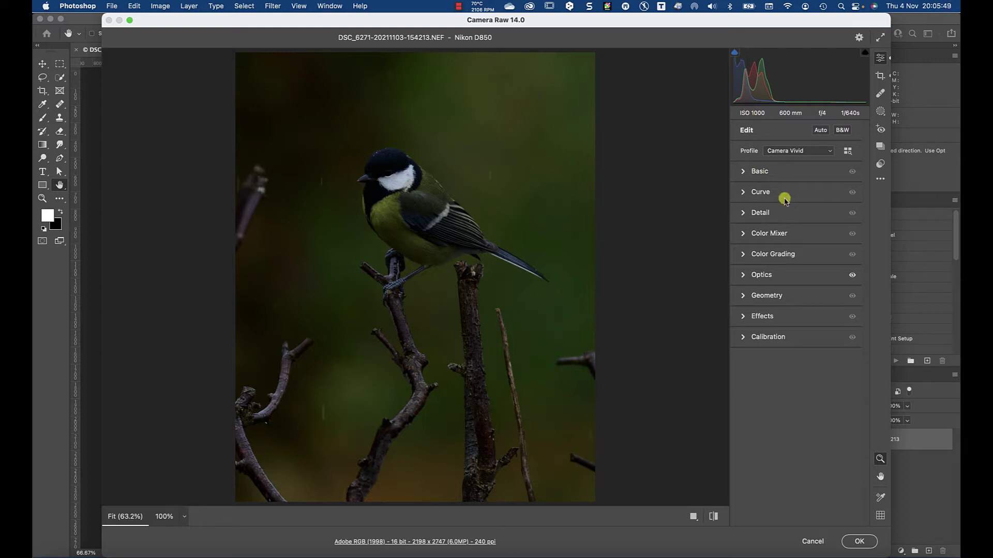
click(778, 151)
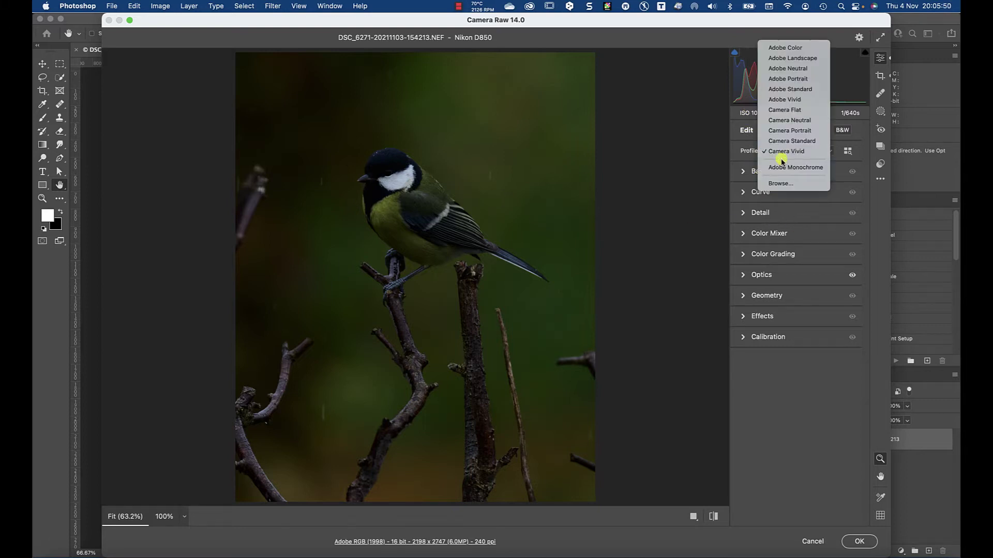
click(808, 120)
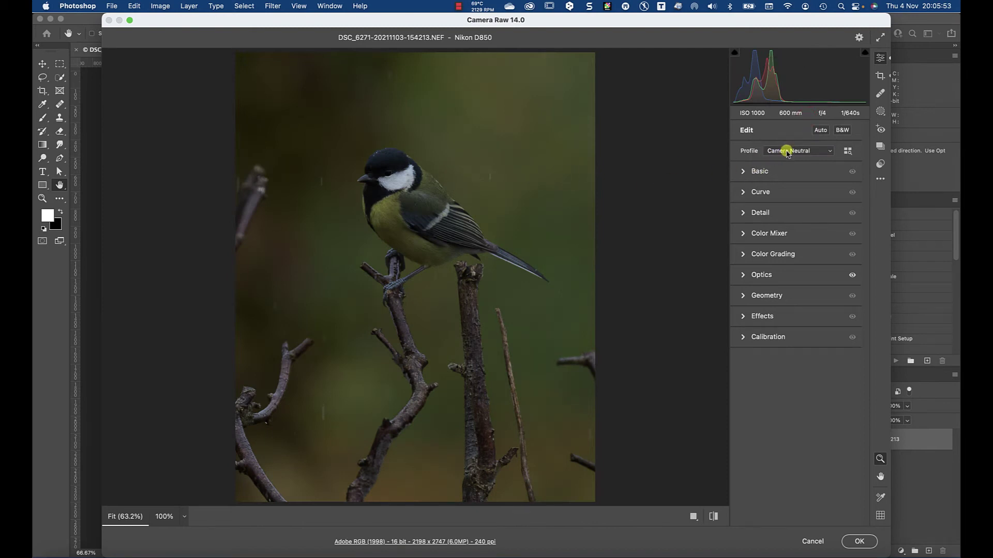
click(786, 150)
click(787, 150)
- Customize the order of the edit panels by moving Calibration directly below Profile
click(745, 337)
click(744, 317)
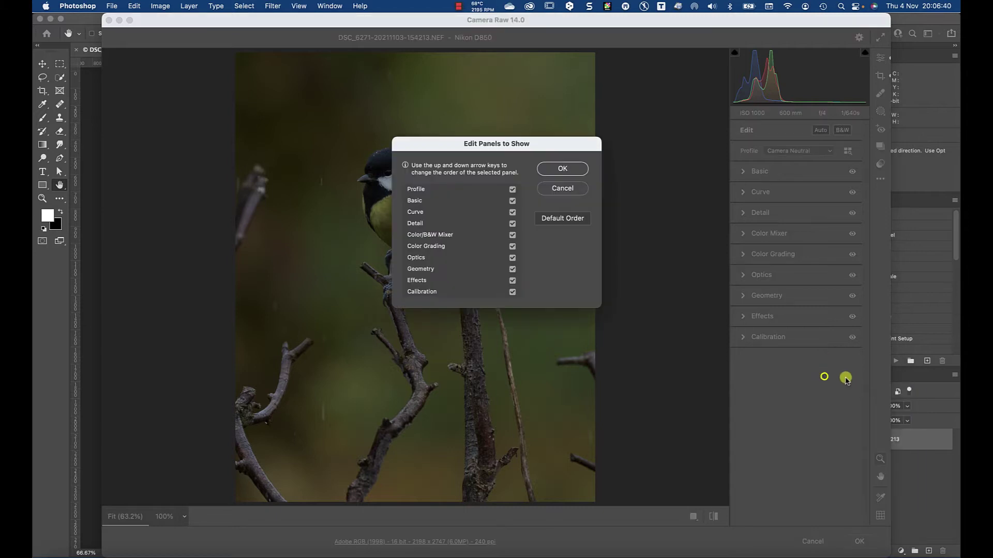
click(491, 268)
click(482, 281)
click(458, 291)
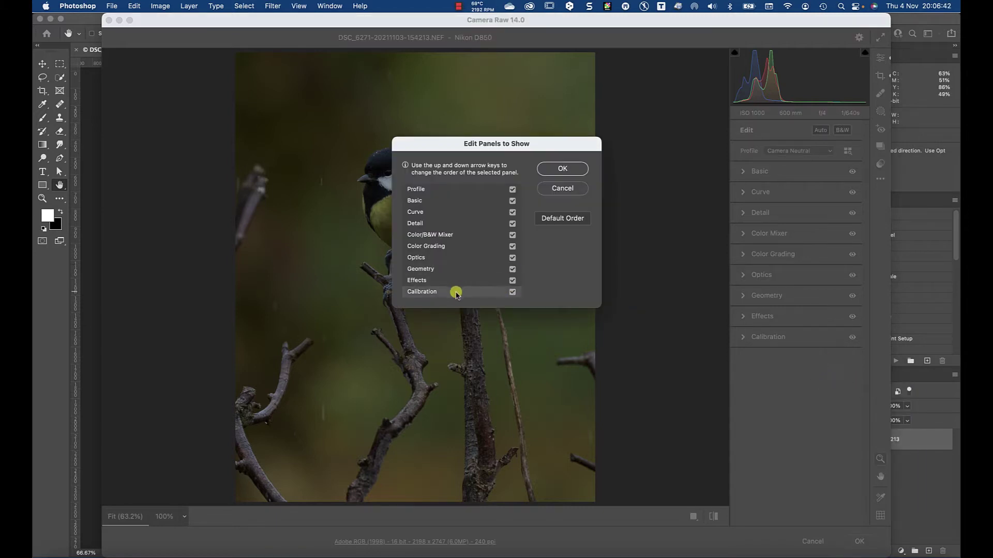
click(452, 291)
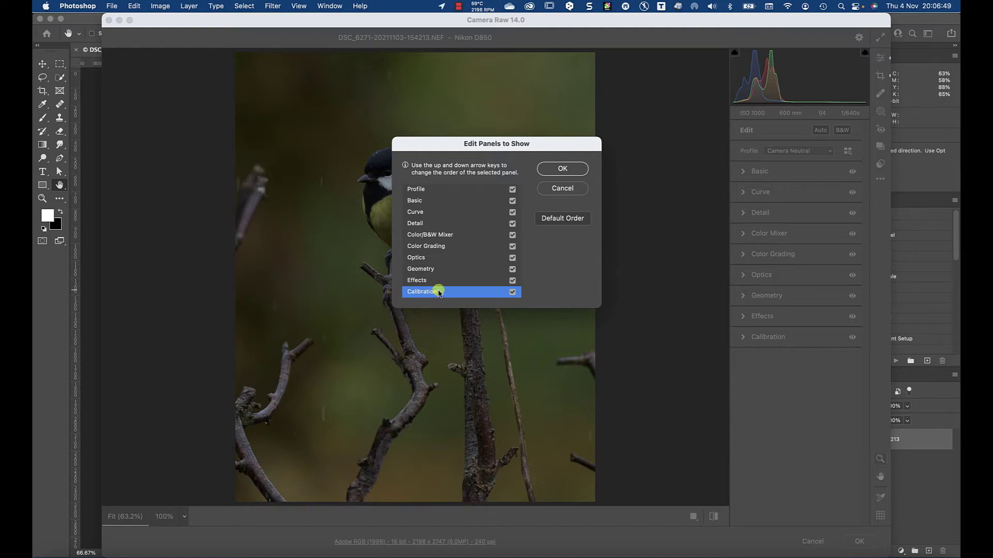
key(Up)
key(Up)
key(Up)
key(Up)
key(Up)
key(Up)
key(Up)
key(Up)
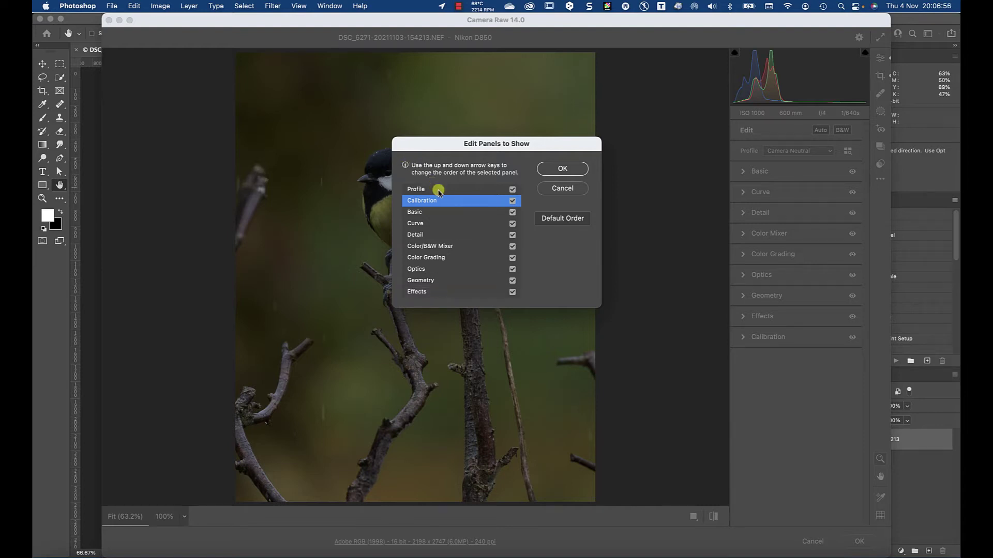
- Move Optics directly below Profile and Calibration directly below Basic in the edit panel order
click(436, 272)
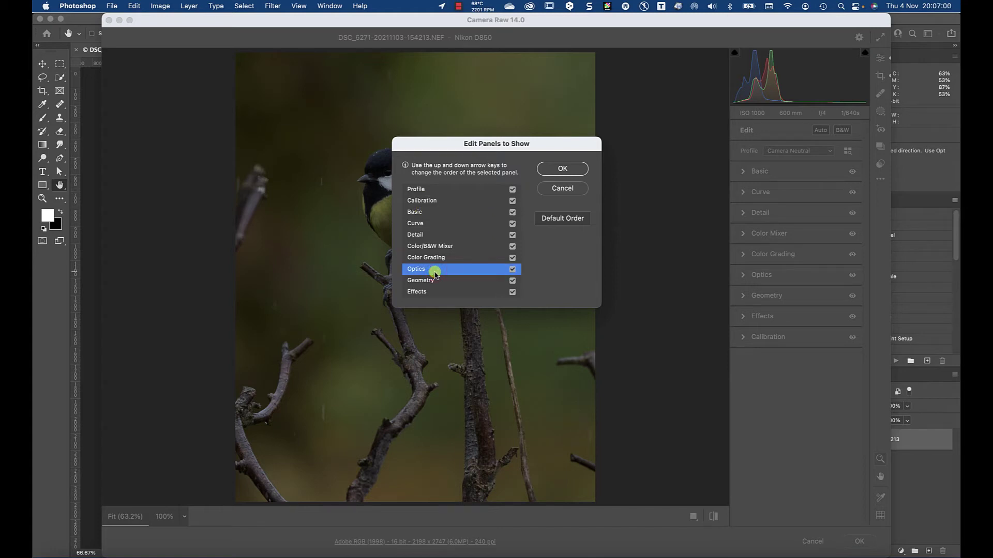
key(Up)
key(Up)
key(Up)
key(Up)
key(Up)
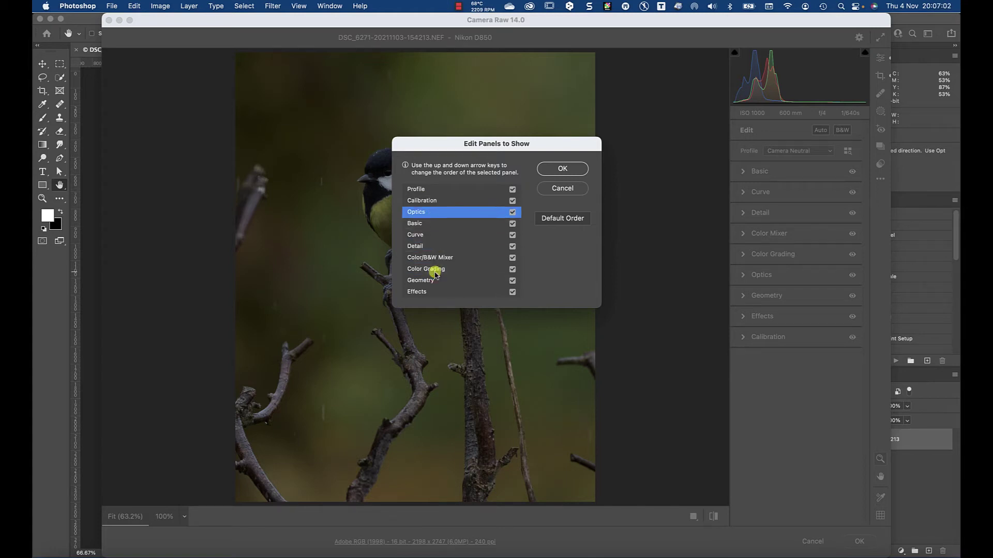
key(Up)
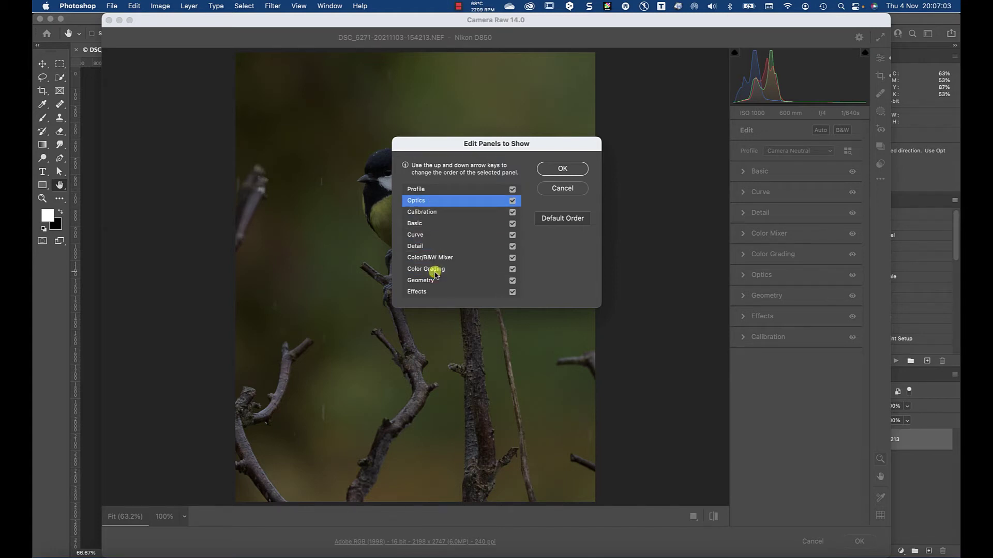
click(437, 215)
key(Down)
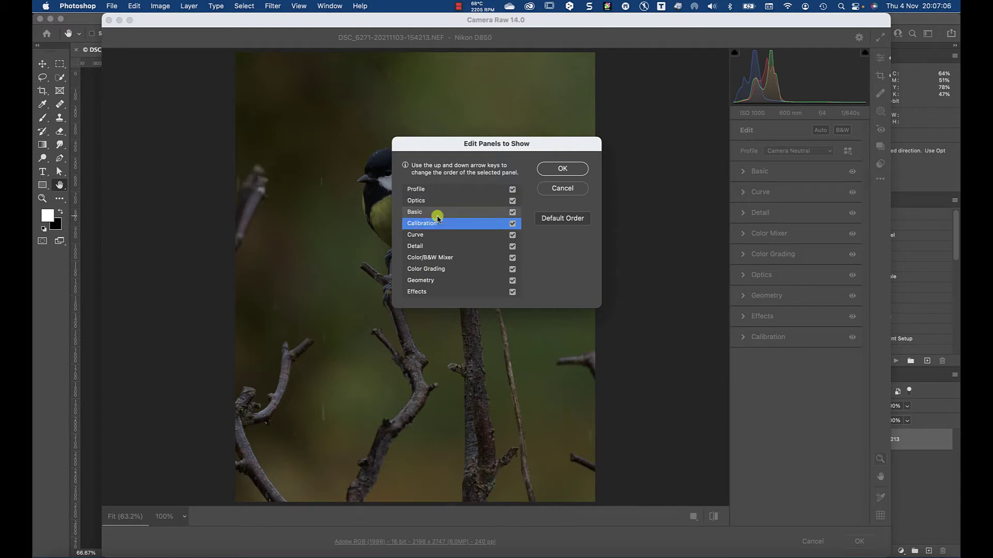
- Move Color/B&W Mixer directly below Calibration and apply the new edit panel order
click(446, 269)
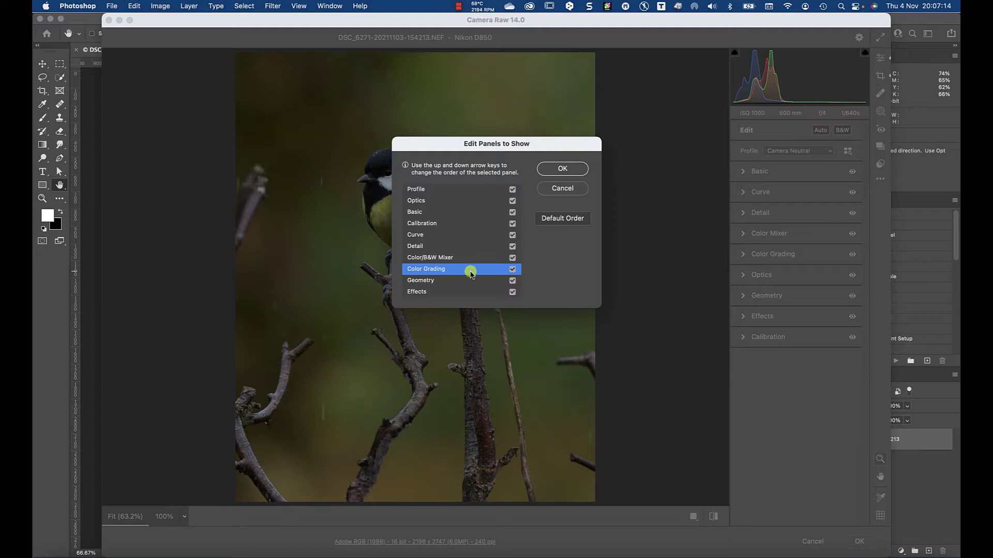
click(466, 258)
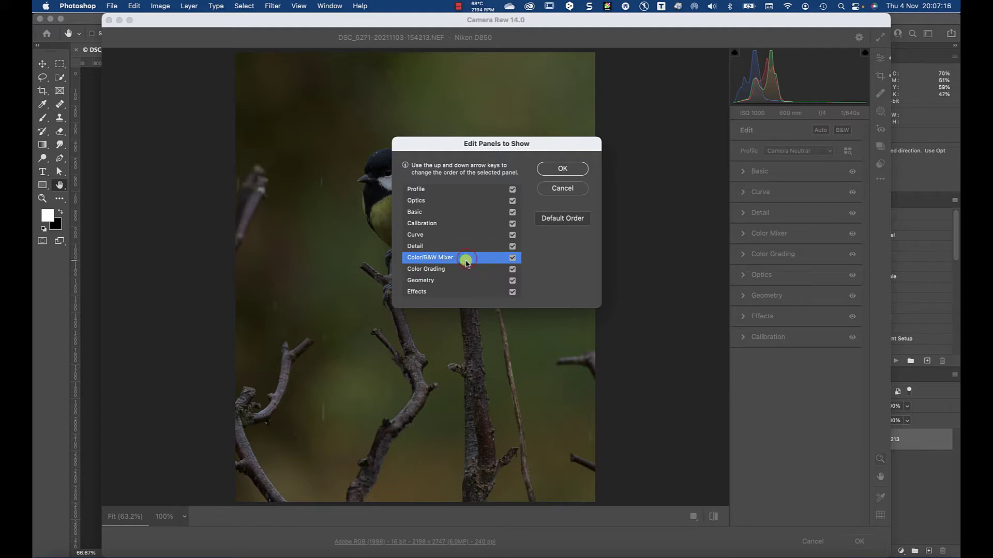
key(Up)
key(Up)
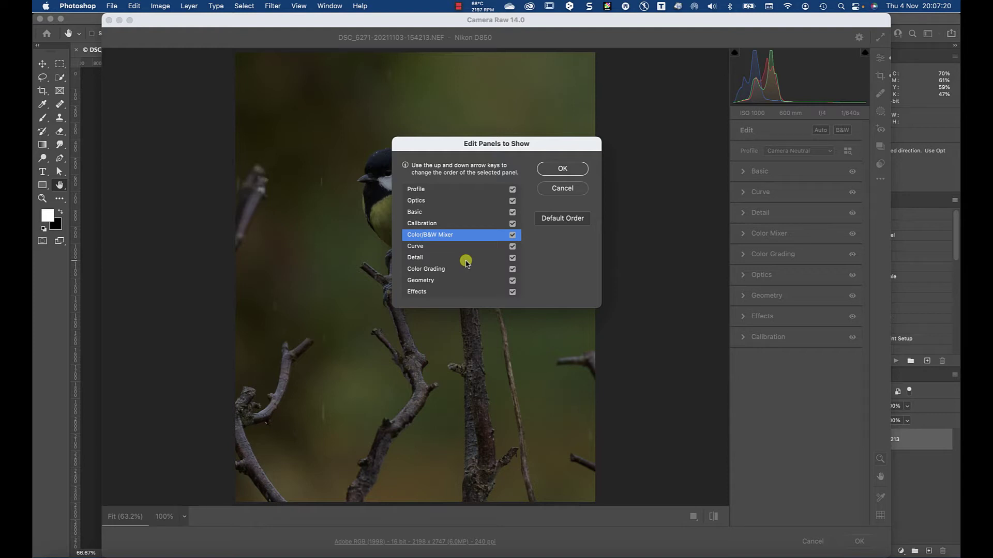
click(562, 168)
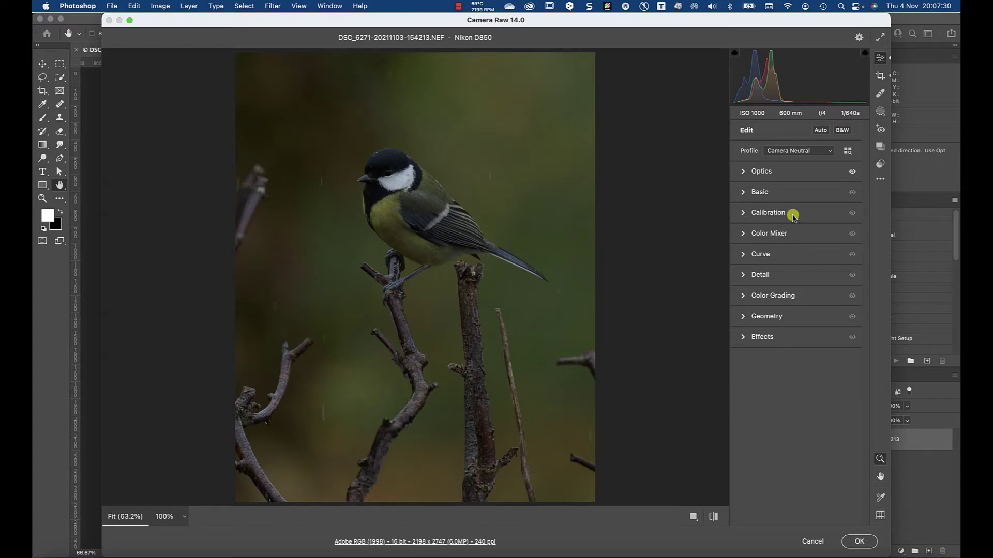
- Set the basic tones to Exposure +0.80, Contrast +7, Highlights -72, Shadows +15, Whites +42 and Blacks +1
click(744, 192)
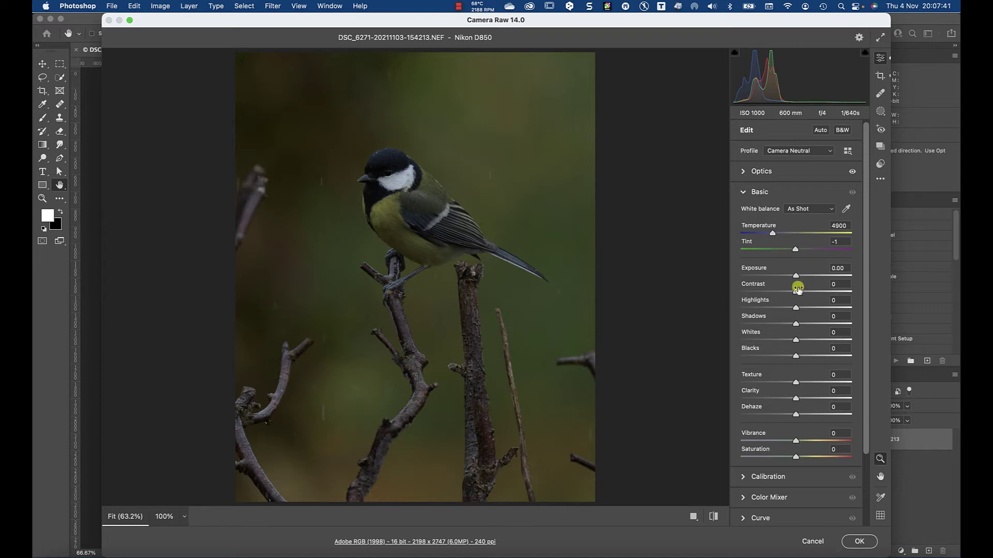
drag(795, 275, 805, 277)
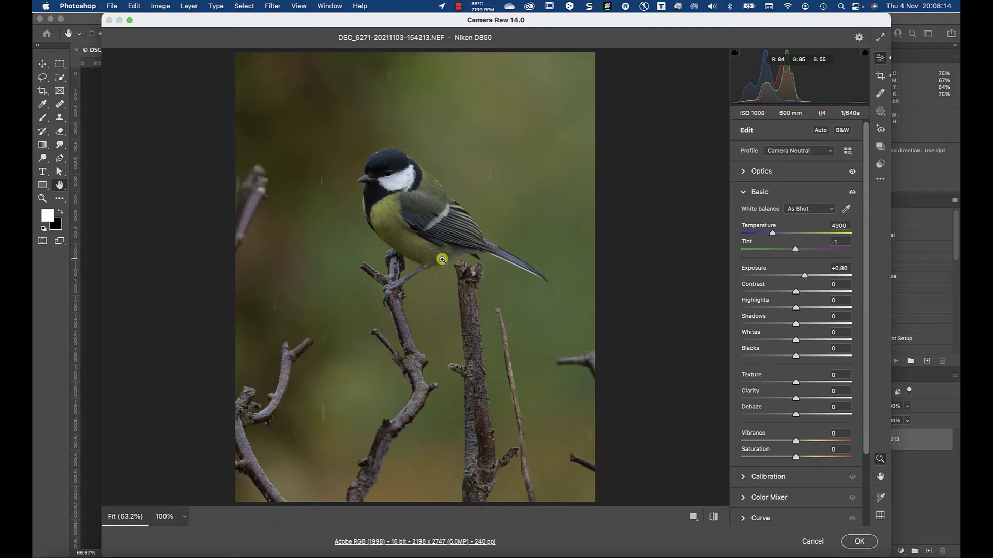
drag(796, 324, 799, 292)
mouse_move(796, 339)
mouse_down()
mouse_move(820, 338)
mouse_move(780, 354)
mouse_move(796, 354)
mouse_up()
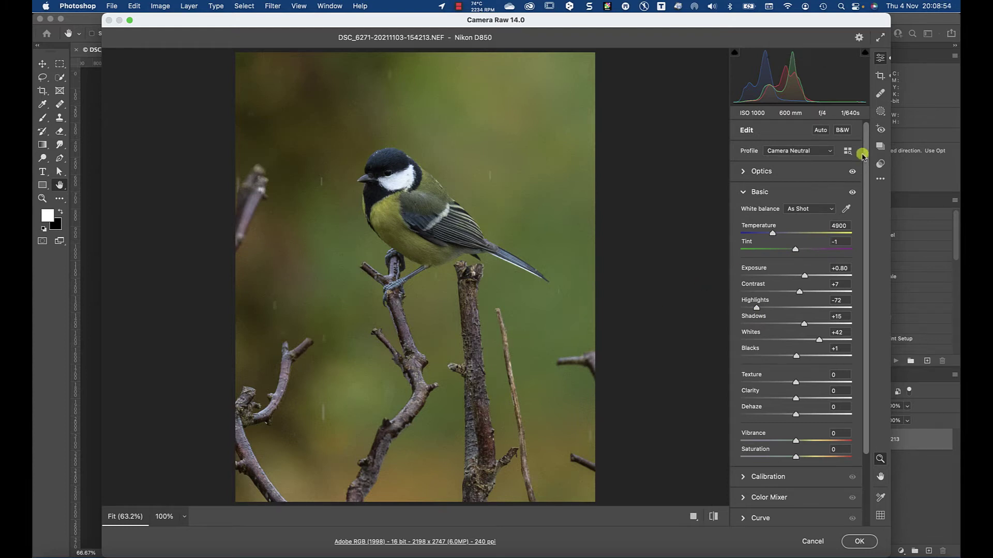
- Create a Select Subject mask for the photo and rename it bird
click(880, 112)
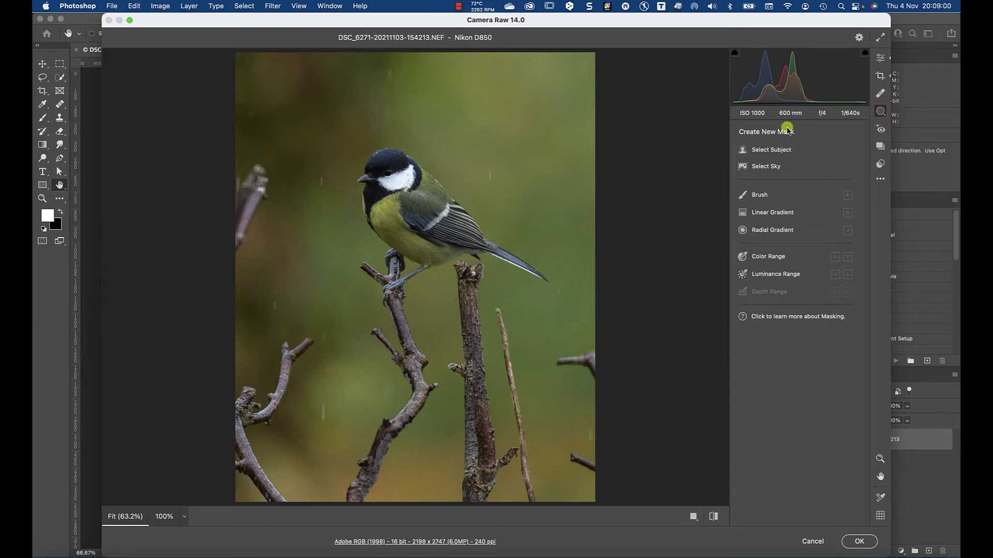
click(772, 151)
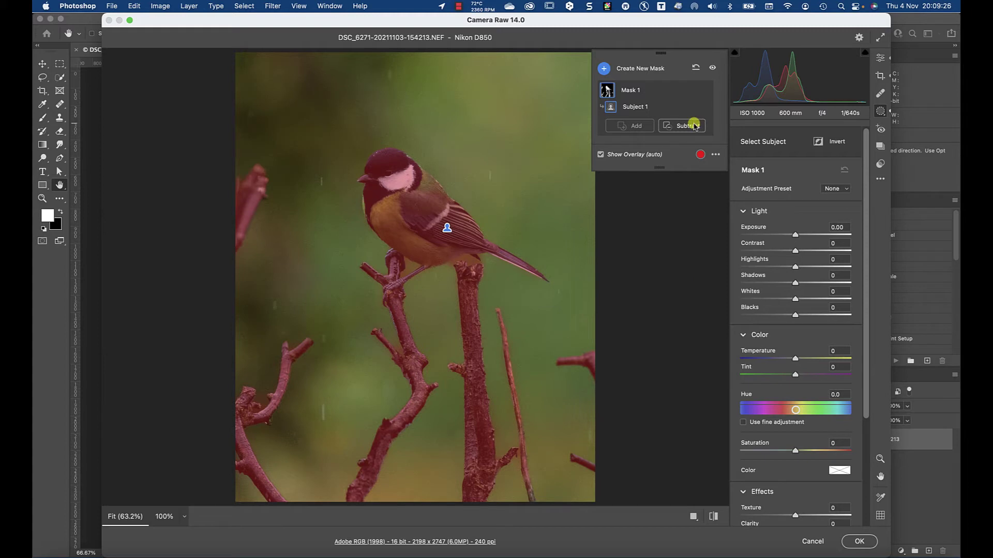
double_click(634, 93)
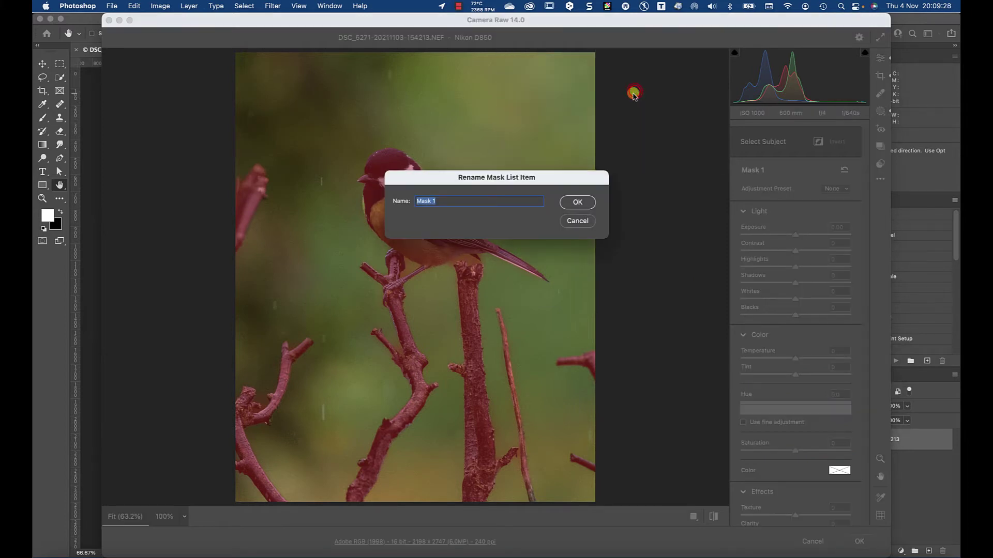
text(bird)
key(Return)
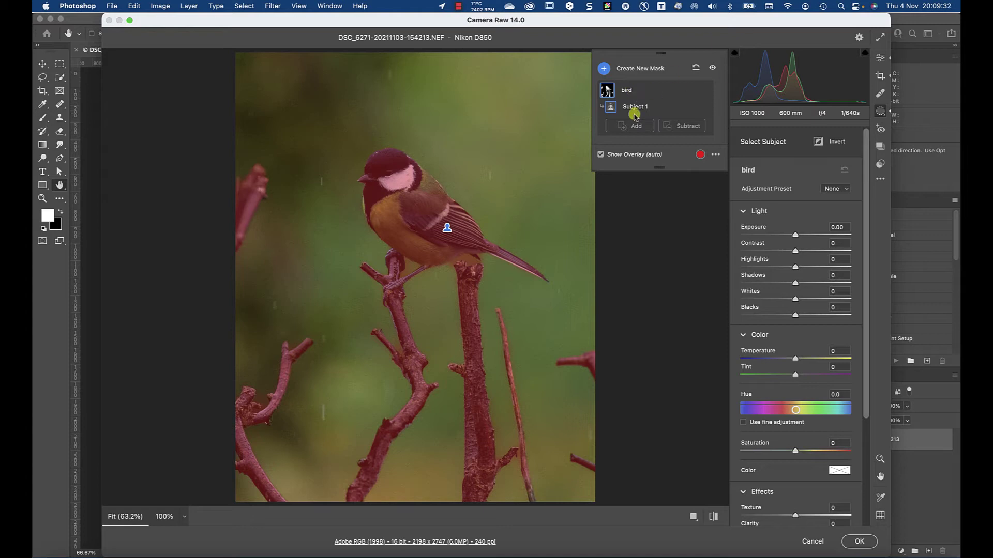
- Subtract a brush component from the bird mask with Flow and Density at 100
click(686, 126)
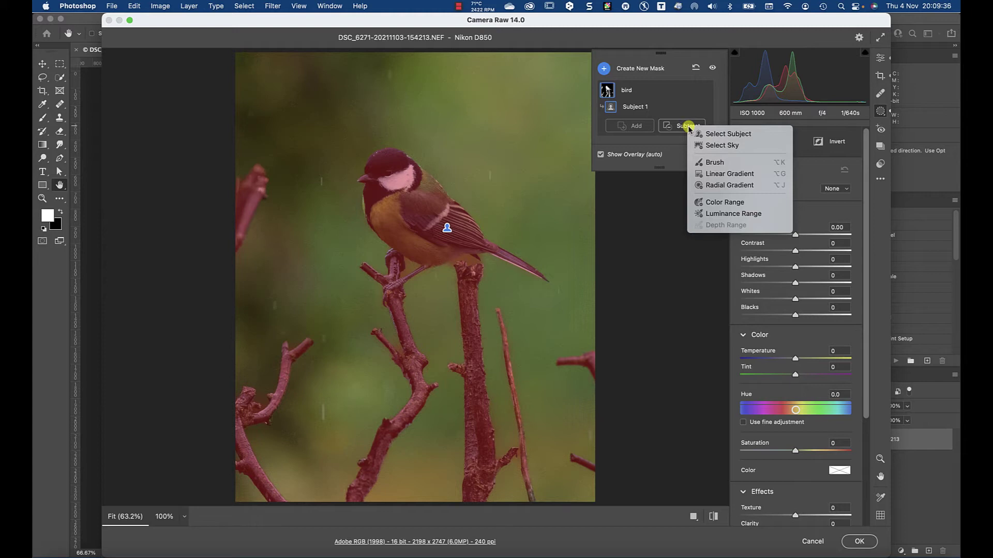
click(730, 162)
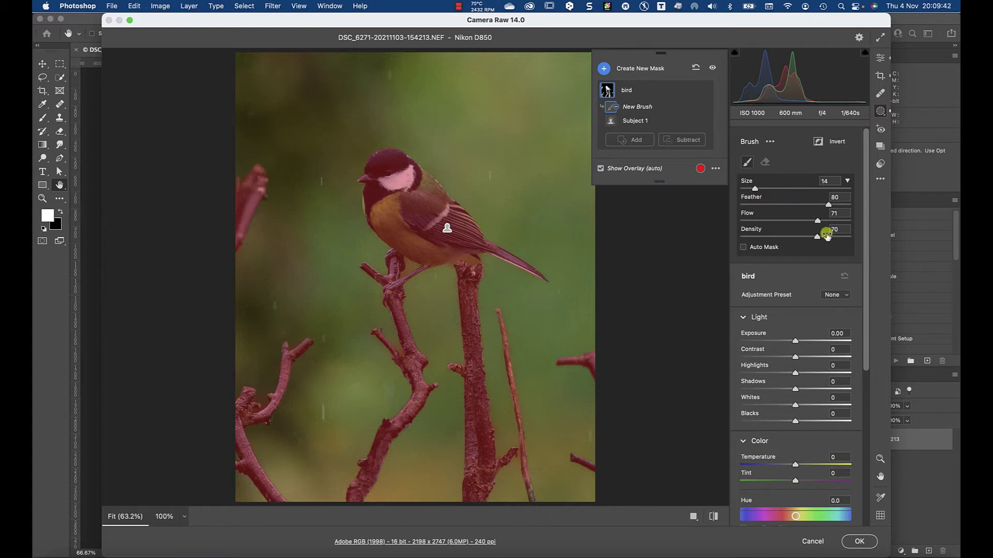
mouse_move(816, 222)
mouse_down()
mouse_move(851, 222)
mouse_move(855, 239)
mouse_up()
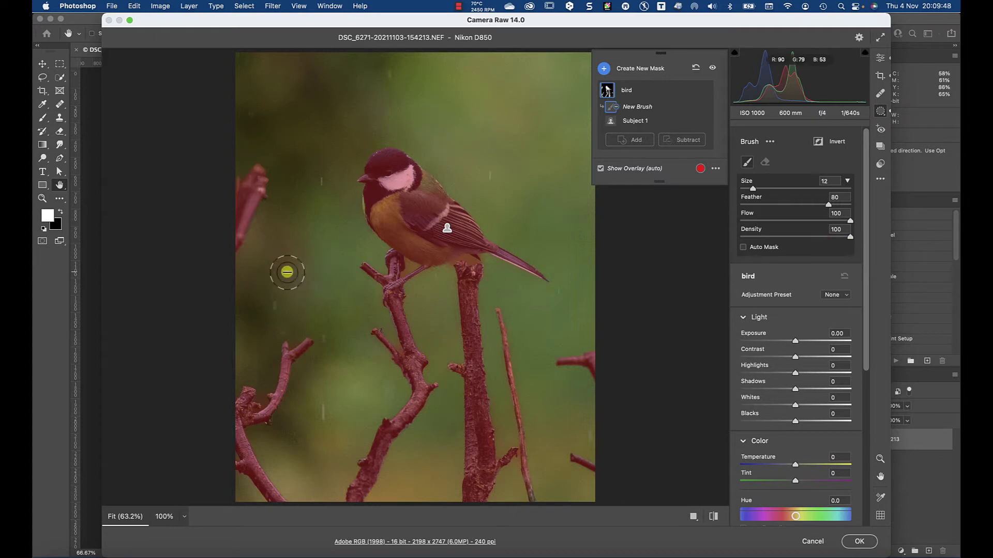
- Set the subtracting brush to Size 20 and Feather 60
scroll(289, 264, down, 5)
scroll(289, 265, up, 10)
scroll(291, 265, down, 10)
scroll(295, 265, up, 10)
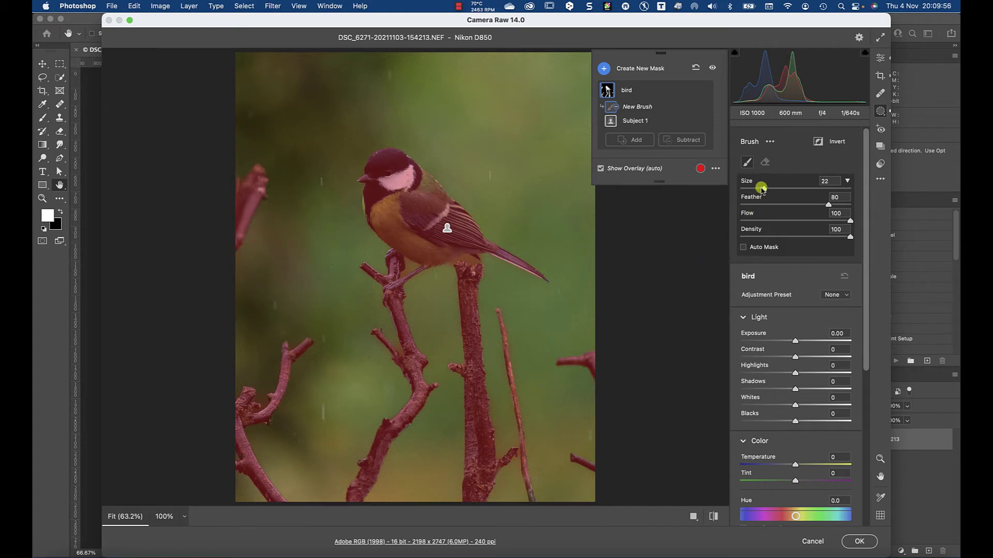
drag(769, 185, 765, 185)
drag(827, 204, 823, 205)
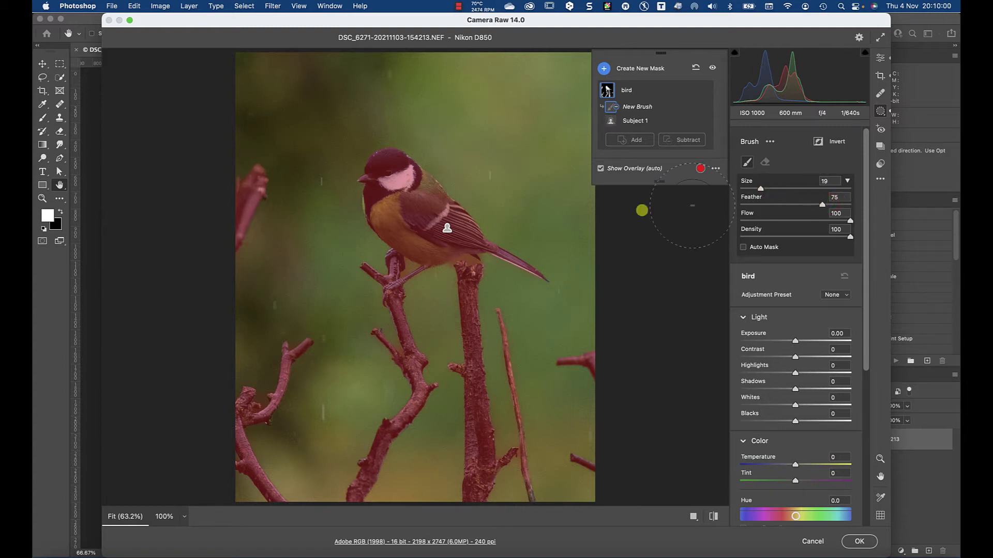
key(bracketright)
key(alt)
key(shift+bracketleft)
key(shift+bracketleft)
key(shift+bracketleft)
key(shift+bracketleft)
key(shift+bracketleft)
key(shift+bracketleft)
key(shift+bracketleft)
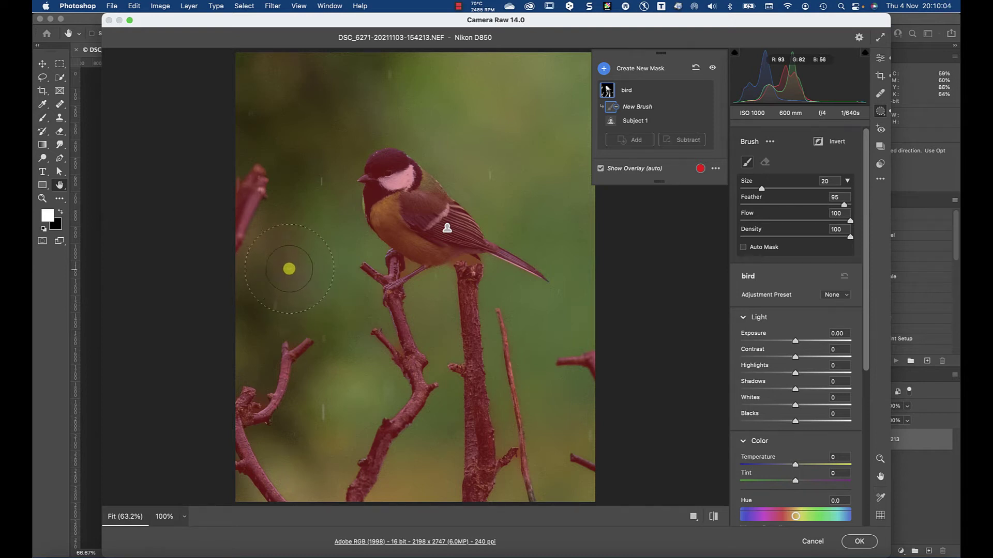
key(shift+bracketright)
key(shift+bracketright)
key(shift+bracketright)
key(shift+bracketright)
- Paint the surrounding branches and the trunk under the tail out of the bird mask, lowering Feather to 10 for the trunk's upper end
mouse_move(260, 175)
mouse_down()
mouse_move(238, 353)
mouse_move(268, 390)
mouse_move(291, 354)
mouse_move(248, 407)
mouse_move(280, 454)
mouse_move(251, 483)
mouse_move(321, 499)
mouse_move(384, 455)
mouse_move(400, 397)
mouse_move(384, 346)
mouse_move(498, 382)
mouse_move(477, 434)
mouse_move(506, 493)
mouse_move(499, 466)
mouse_move(584, 402)
mouse_up()
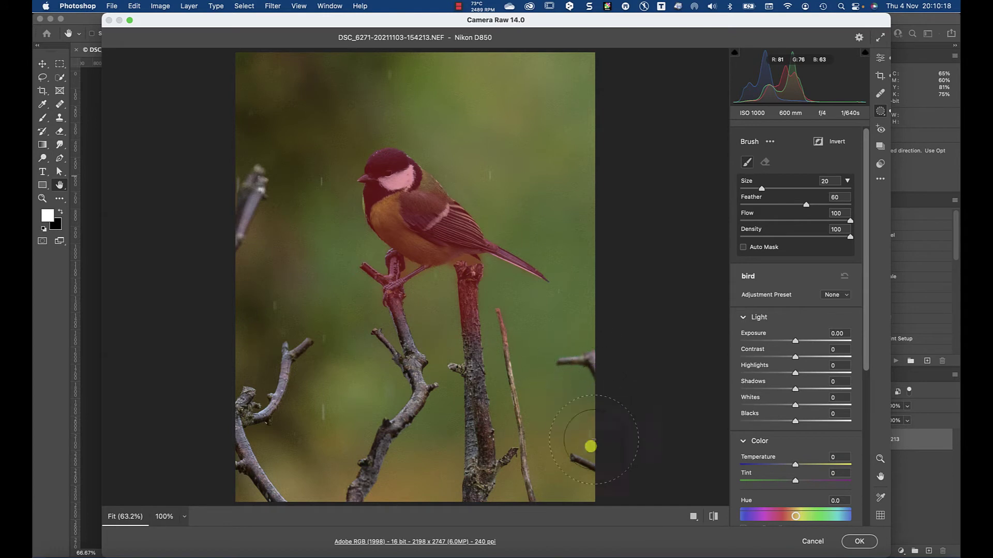
mouse_move(507, 421)
mouse_down()
mouse_move(476, 388)
mouse_move(474, 303)
mouse_move(489, 354)
mouse_up()
key(shift+bracketleft)
key(shift+bracketleft)
key(shift+bracketleft)
key(shift+bracketleft)
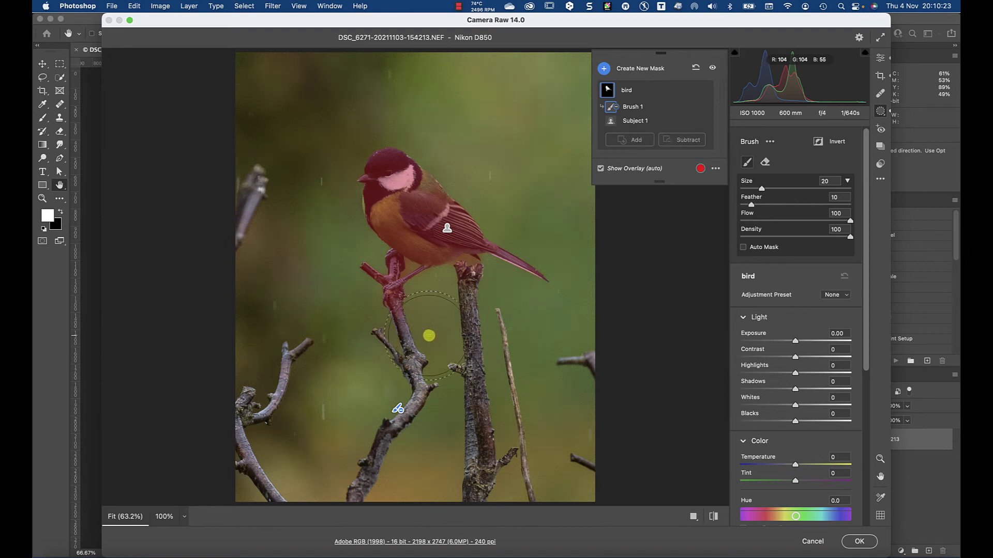
click(476, 308)
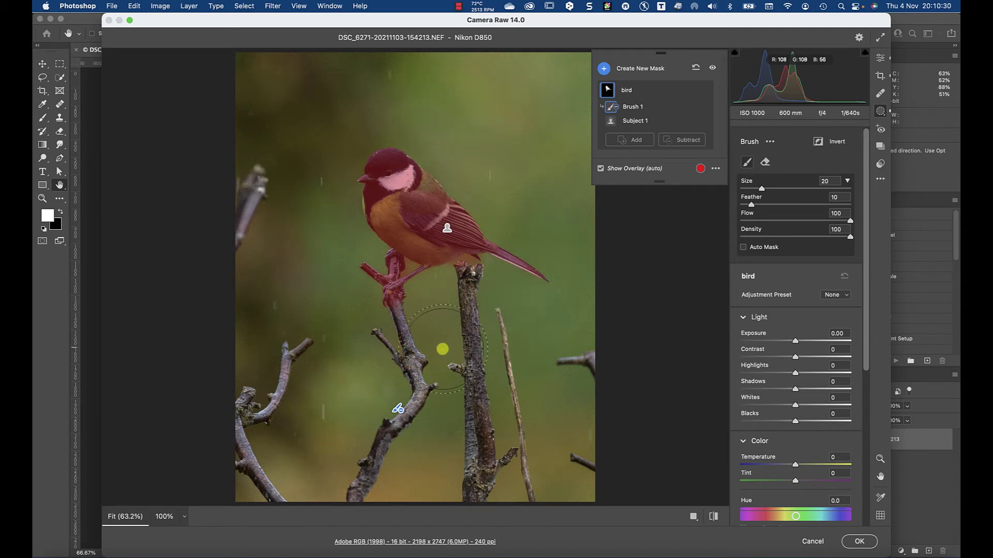
- Set the subtracting brush to Size 6 and Feather 80 for detail work
key(])
key(])
key(])
key(])
key(])
key(])
key([)
key([)
key([)
key([)
key([)
key([)
key([)
key([)
key([)
key([)
key([)
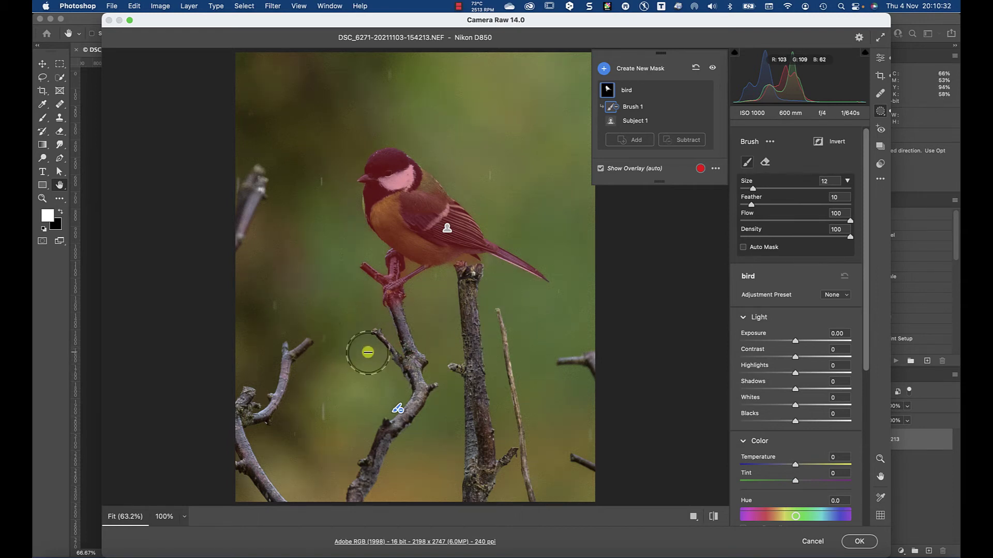
key(shift+bracketright)
key(shift+bracketright)
key(shift+bracketright)
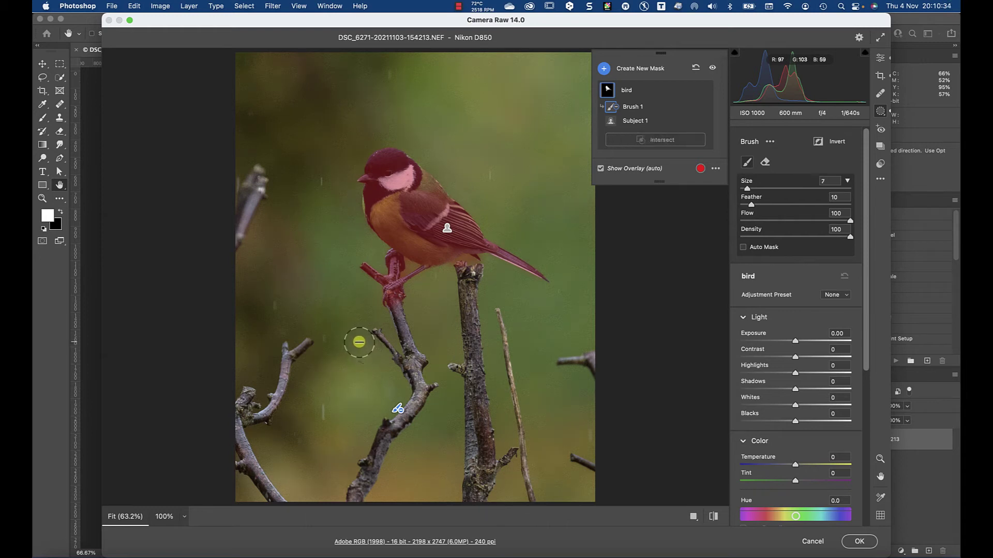
key(shift+bracketright)
key(bracketleft)
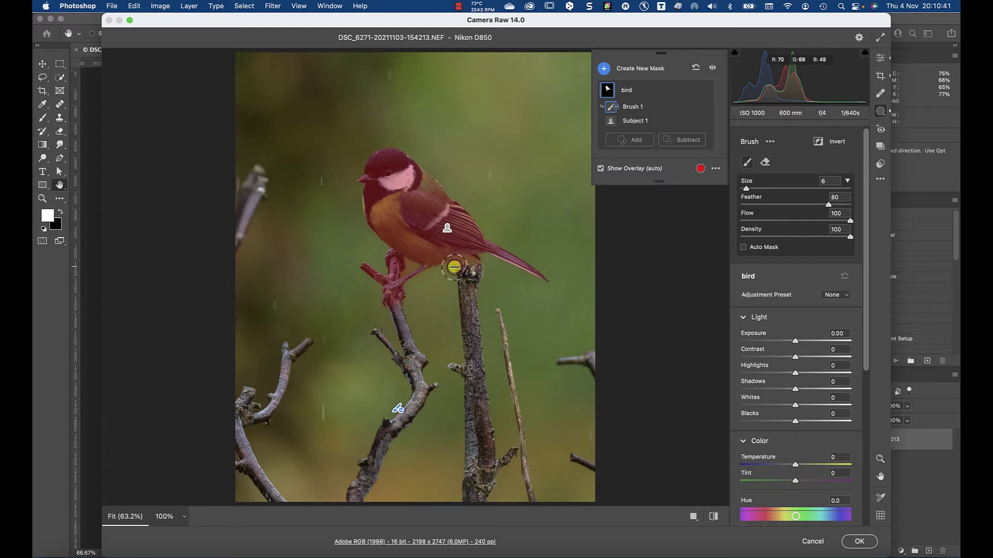
- Paint the branch directly beneath the bird's gripping toes out of the mask, working along its bark edges at 400% zoom
key(space)
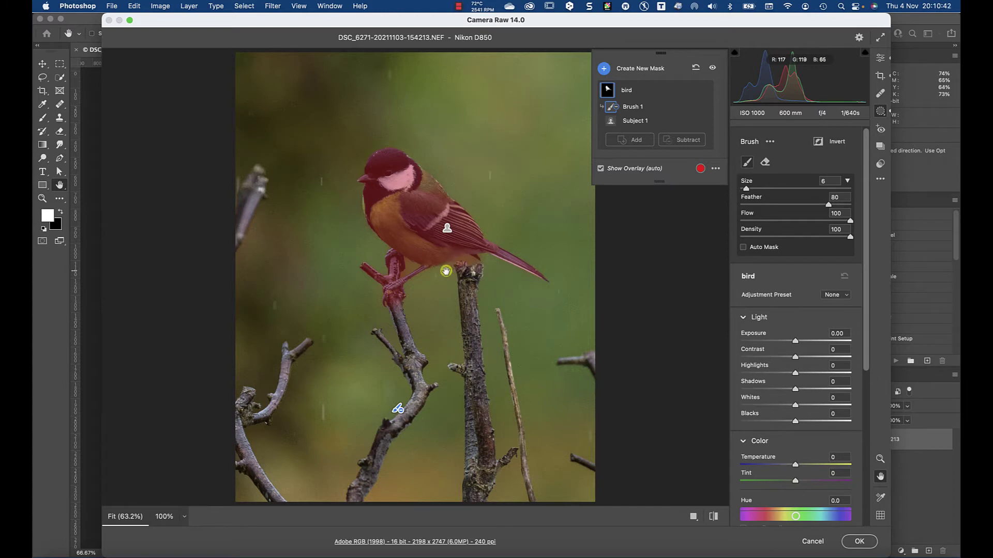
right_click(428, 301)
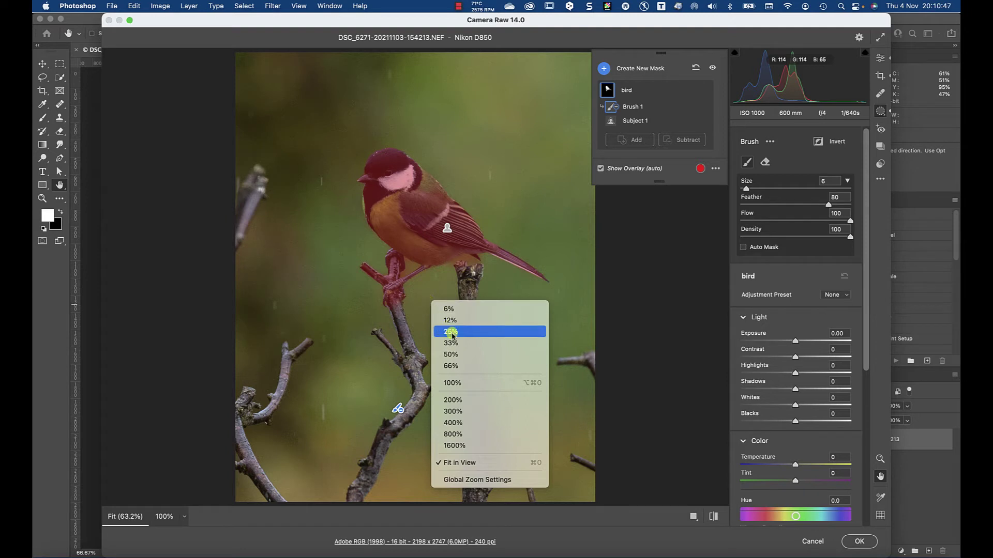
click(478, 421)
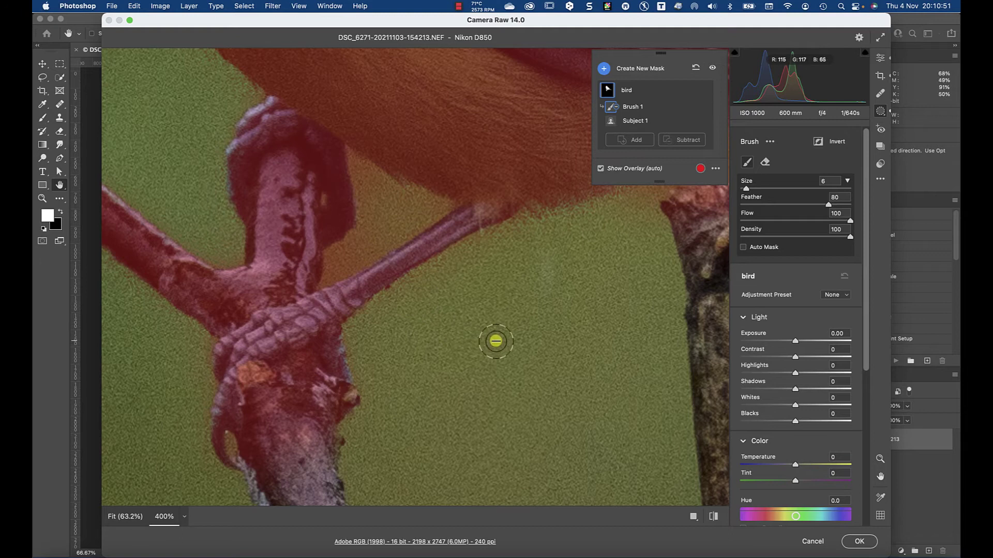
drag(445, 417, 545, 280)
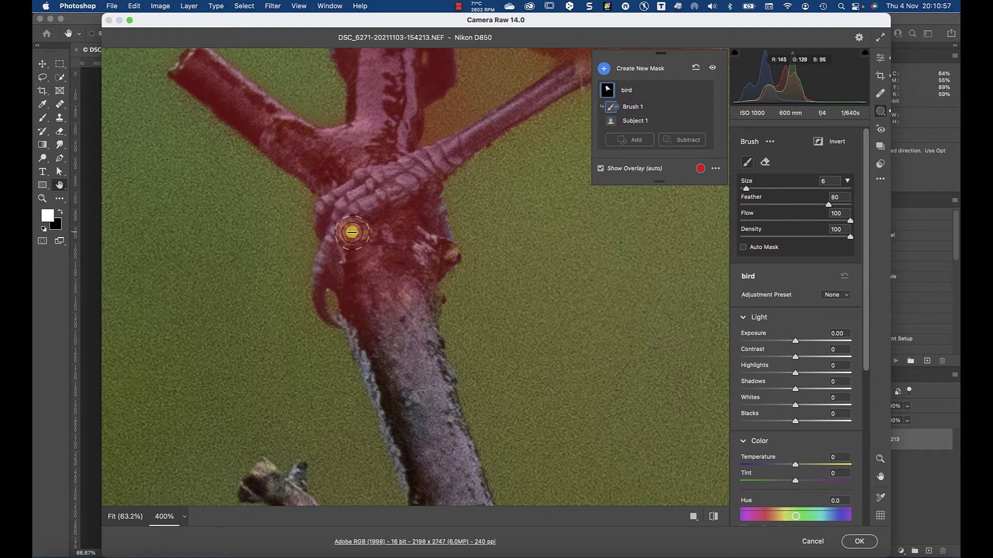
click(350, 229)
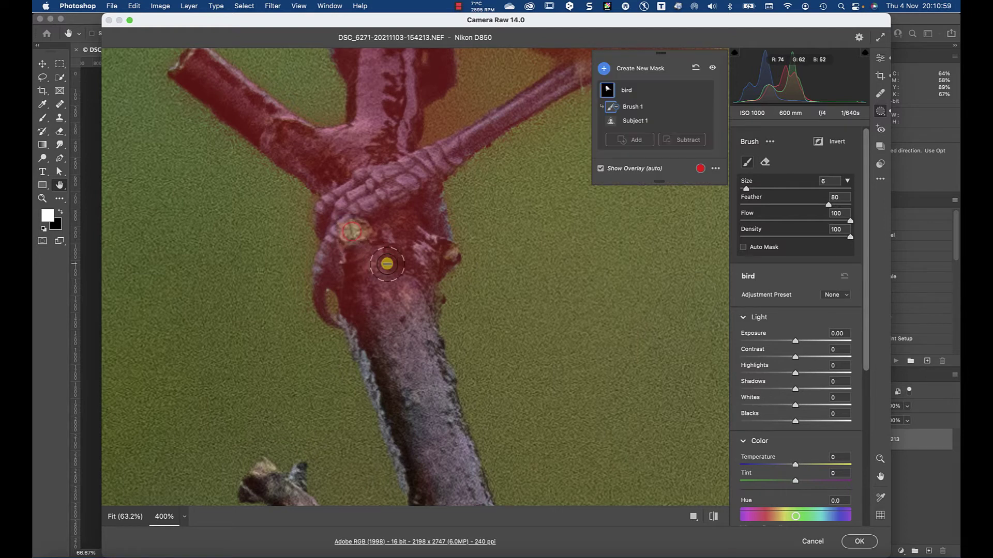
mouse_move(370, 228)
mouse_down()
mouse_move(361, 222)
mouse_move(410, 215)
mouse_move(415, 231)
mouse_move(450, 249)
mouse_move(437, 274)
mouse_up()
mouse_move(442, 311)
mouse_down()
mouse_move(408, 255)
mouse_move(369, 256)
mouse_move(352, 228)
mouse_move(341, 296)
mouse_up()
click(337, 299)
click(352, 317)
drag(368, 338, 362, 348)
drag(361, 356, 364, 357)
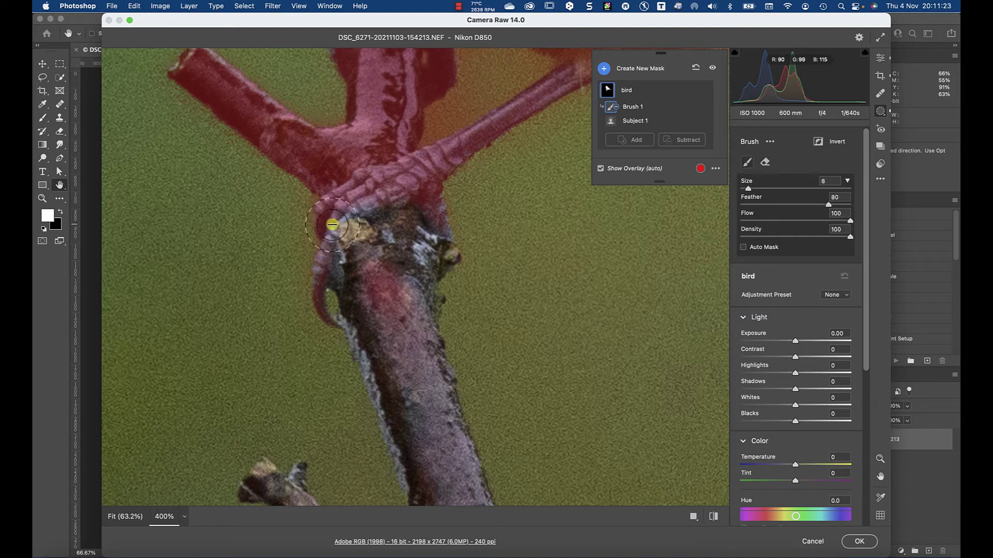
mouse_move(331, 225)
mouse_down()
mouse_move(352, 224)
mouse_move(357, 262)
mouse_up()
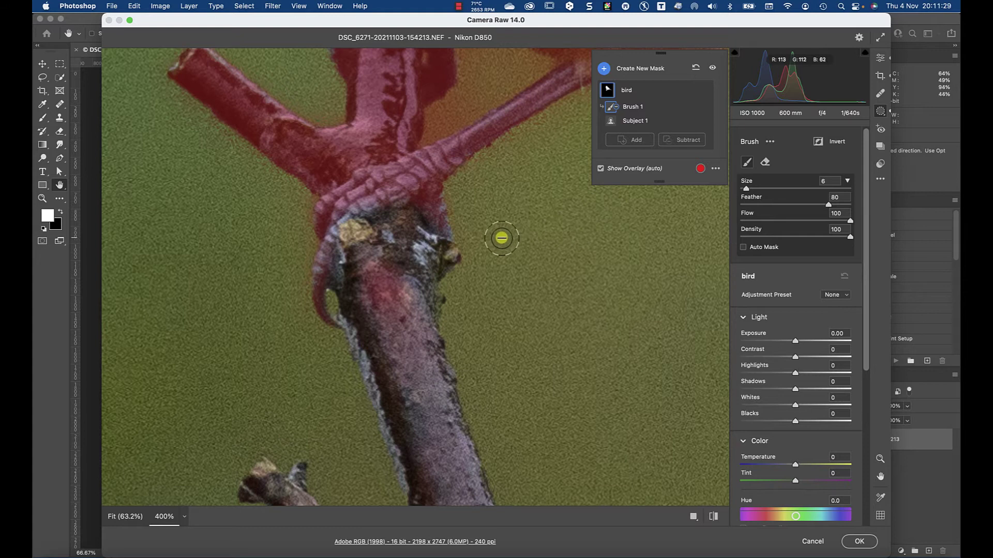
- Restore the mask over the toes and outer claw with the brush eraser at Feather 60, starting at Size 7
key(alt)
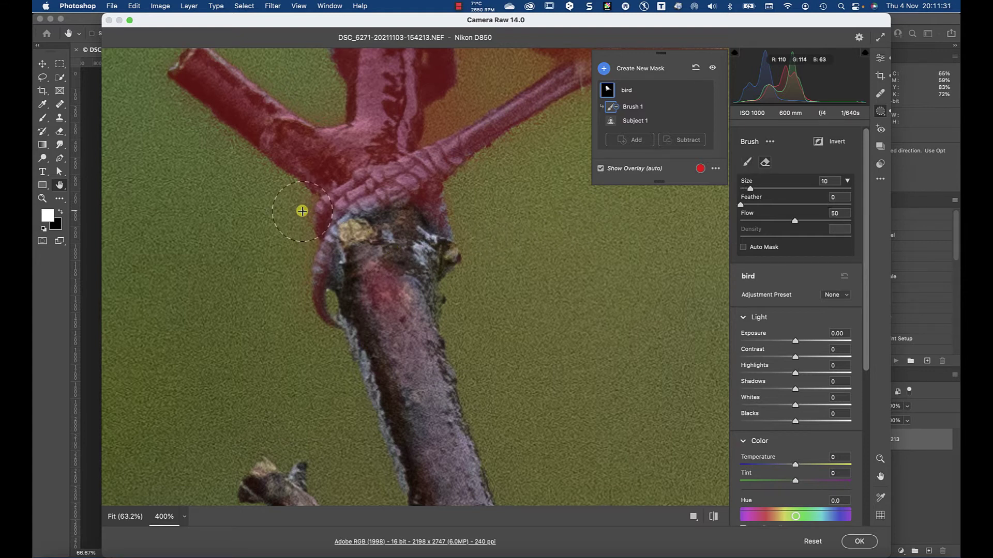
key(bracketleft)
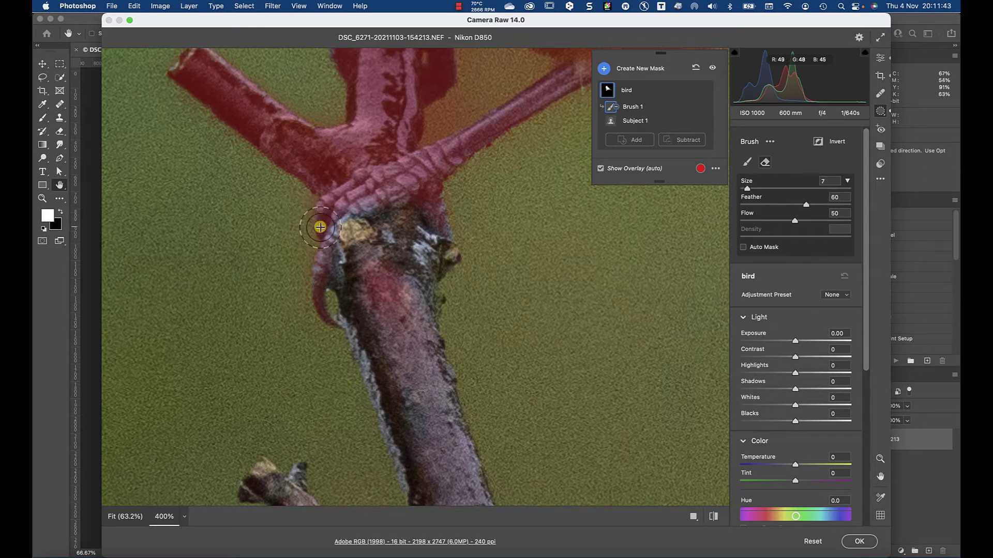
mouse_move(323, 230)
mouse_down()
mouse_move(376, 202)
mouse_move(336, 213)
mouse_up()
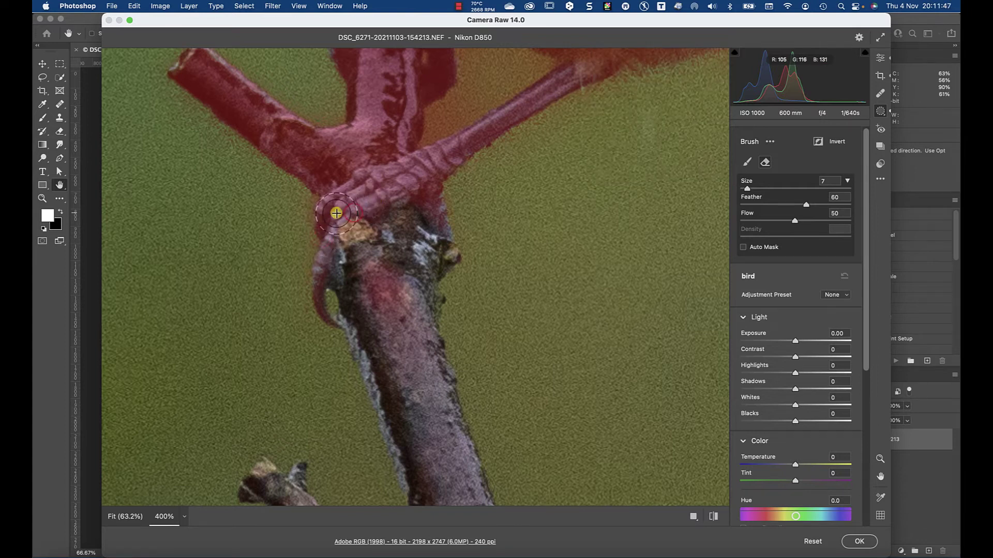
key(bracketright)
key(bracketleft)
key(bracketleft)
key(bracketleft)
drag(320, 264, 319, 290)
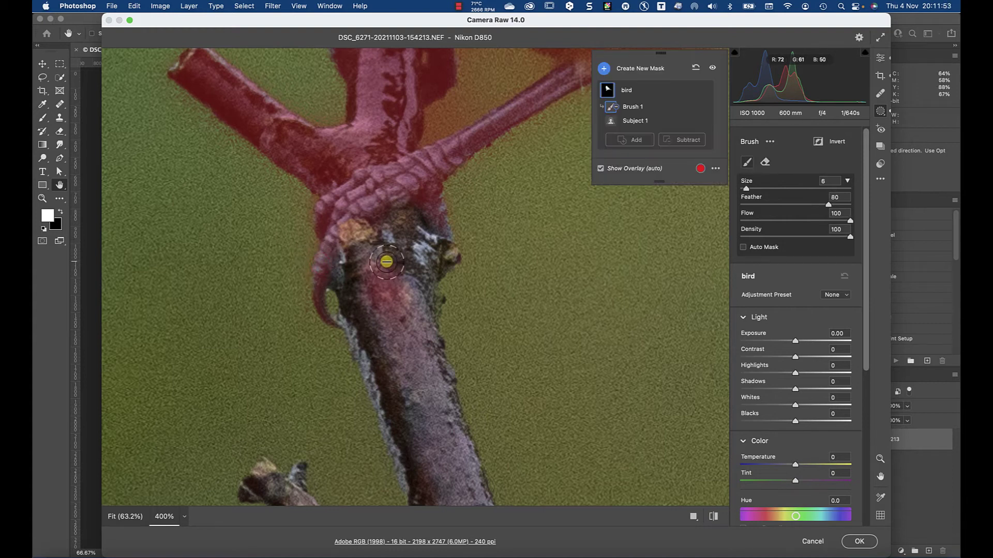
- Subtract the remaining branch patch below the toes and the cut side twig from the mask with brush Size 9
key(bracketright)
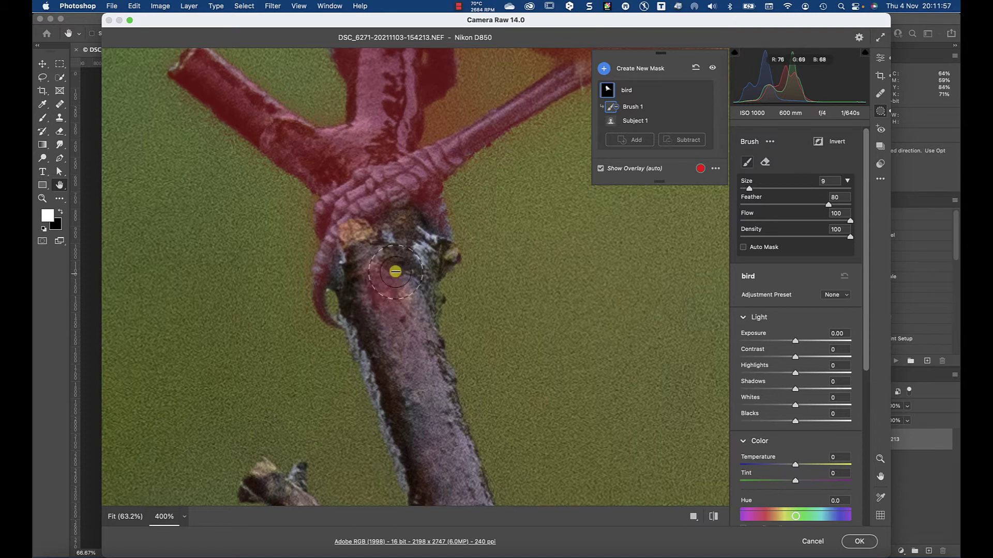
mouse_move(372, 261)
mouse_down()
mouse_move(388, 288)
mouse_move(350, 277)
mouse_move(364, 267)
mouse_move(390, 294)
mouse_move(437, 297)
mouse_move(437, 411)
mouse_move(420, 420)
mouse_move(429, 409)
mouse_up()
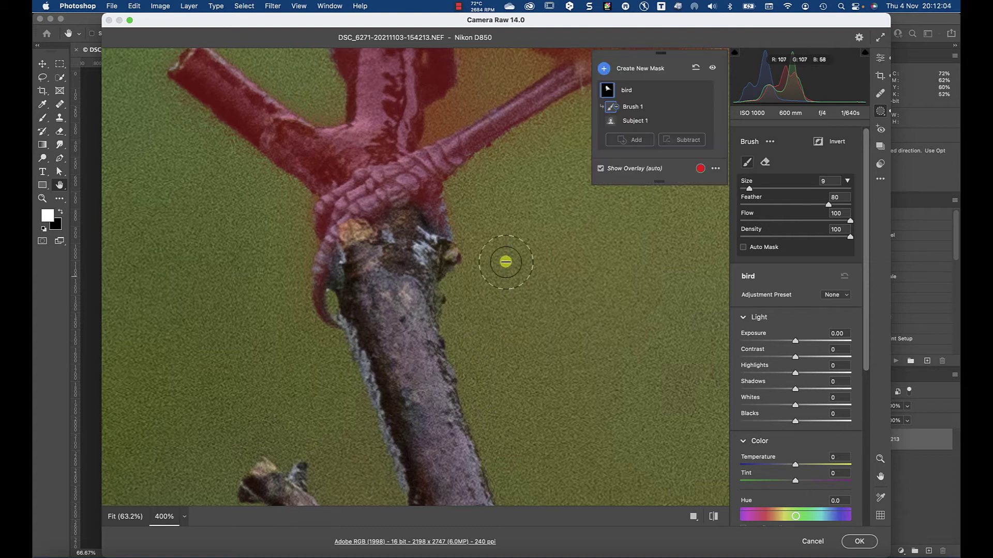
scroll(512, 272, up, 5)
scroll(512, 272, left, 3)
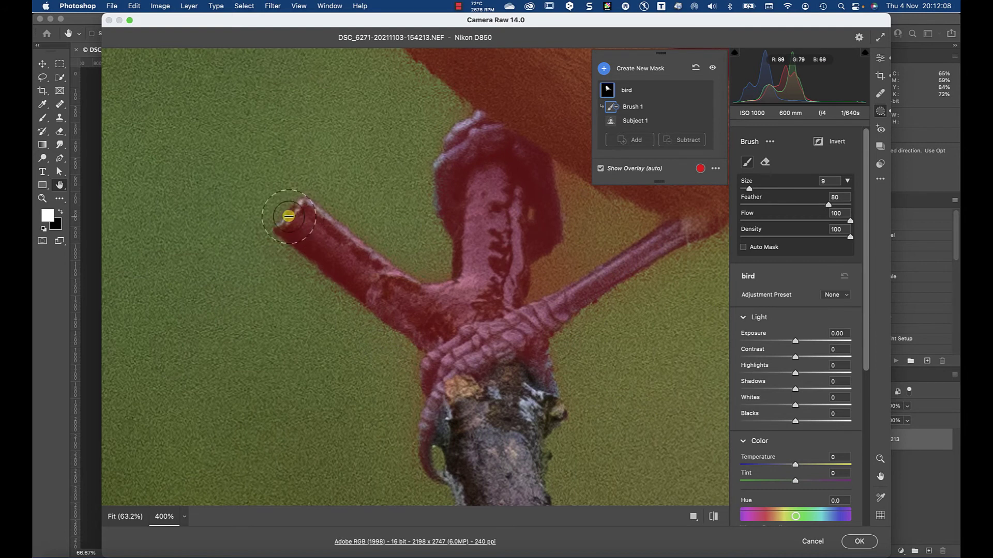
mouse_move(281, 236)
mouse_down()
mouse_move(302, 204)
mouse_move(381, 248)
mouse_move(298, 233)
mouse_move(396, 301)
mouse_move(405, 321)
mouse_up()
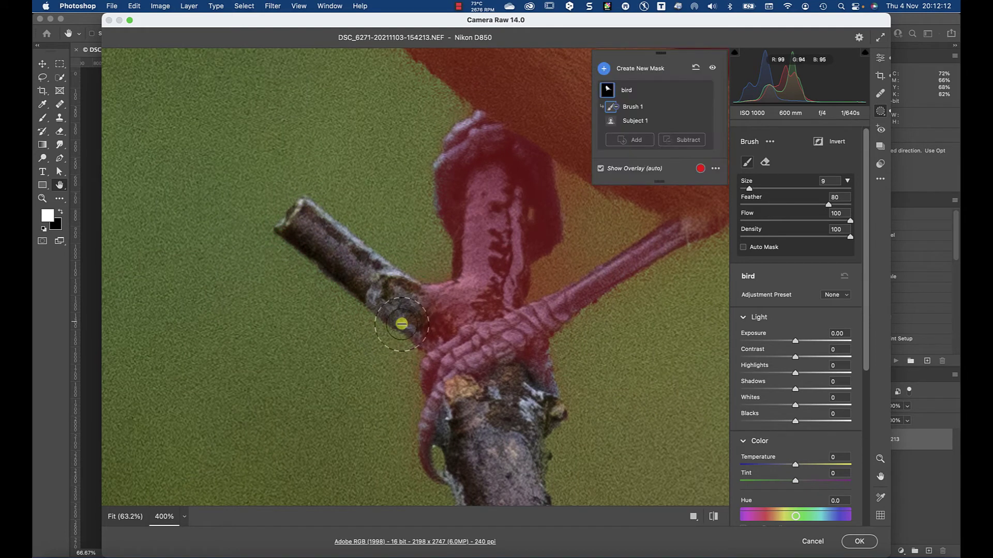
- Set the brush Size to 4 and subtract the branch fork above the toes and the background between leg and belly
key(bracketleft)
key(bracketleft)
key(bracketleft)
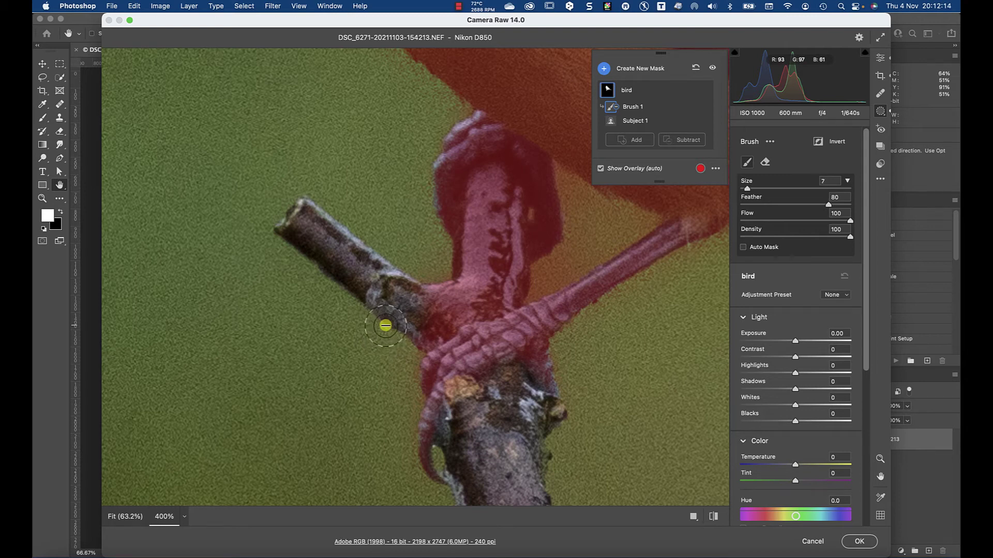
key(bracketleft)
key(bracketleft)
key(bracketleft)
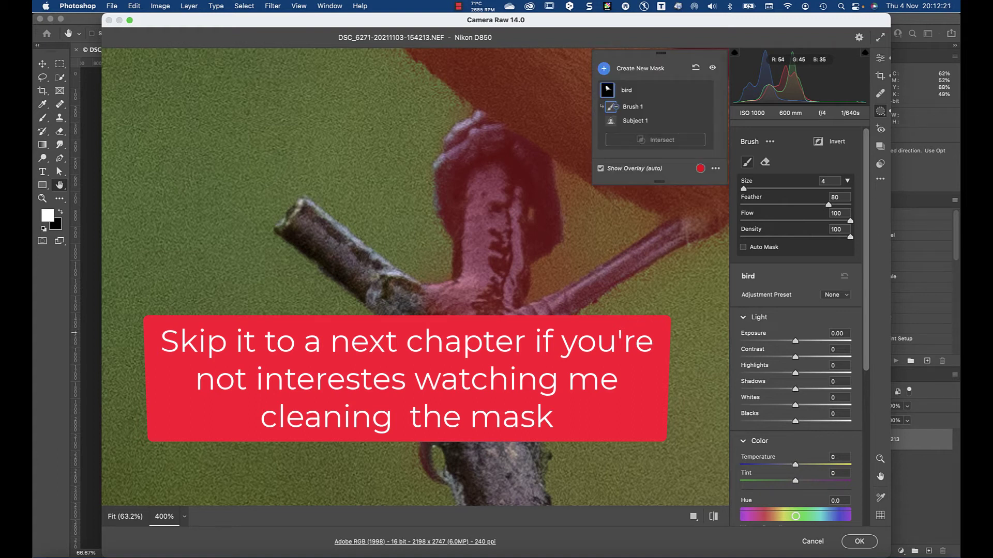
mouse_move(450, 330)
mouse_down()
mouse_move(454, 315)
mouse_move(578, 271)
mouse_up()
mouse_move(642, 228)
mouse_down()
mouse_move(536, 183)
mouse_move(627, 213)
mouse_move(587, 195)
mouse_up()
- Set the brush to Size 3 and Feather 90 and remove the mask spill from the background between the legs
key([)
key(shift+])
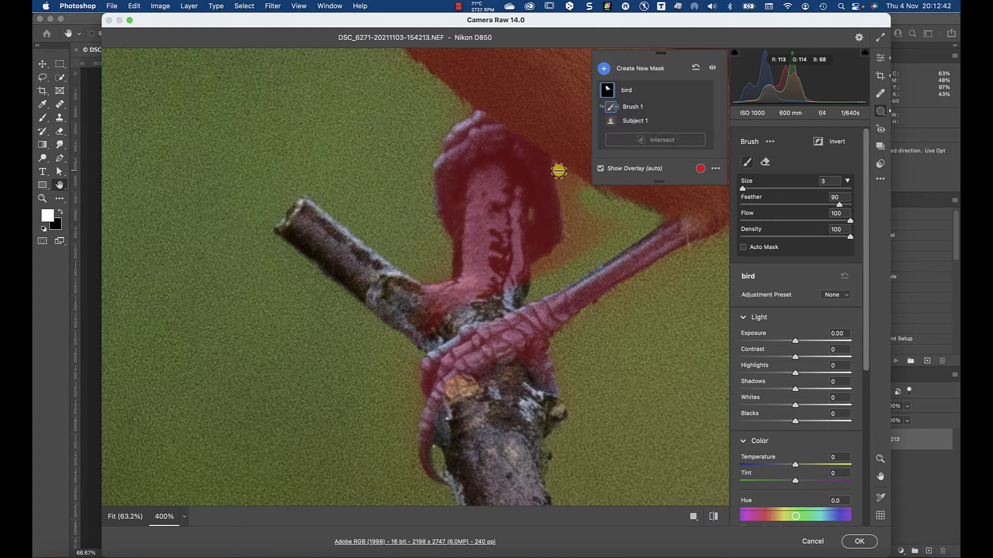
drag(558, 171, 576, 259)
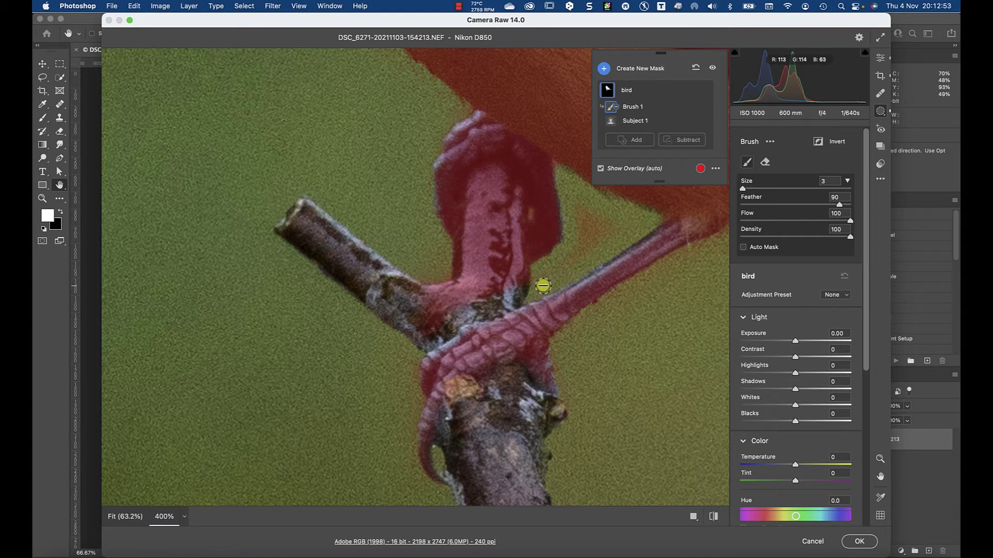
drag(533, 282, 548, 271)
drag(582, 213, 556, 267)
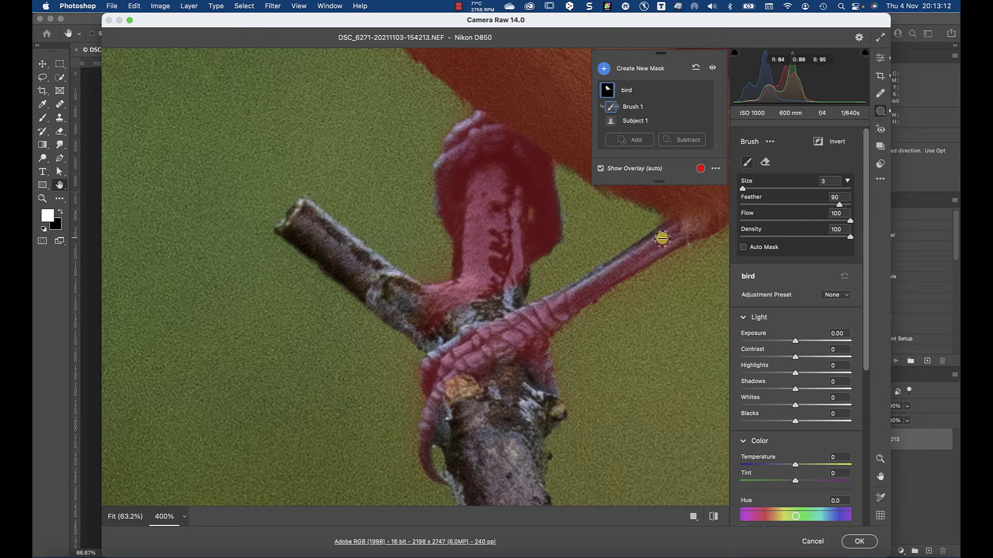
- Restore the mask along the upper edge of the bird's slanted leg with the Size 3 brush eraser
key(alt)
key(alt)
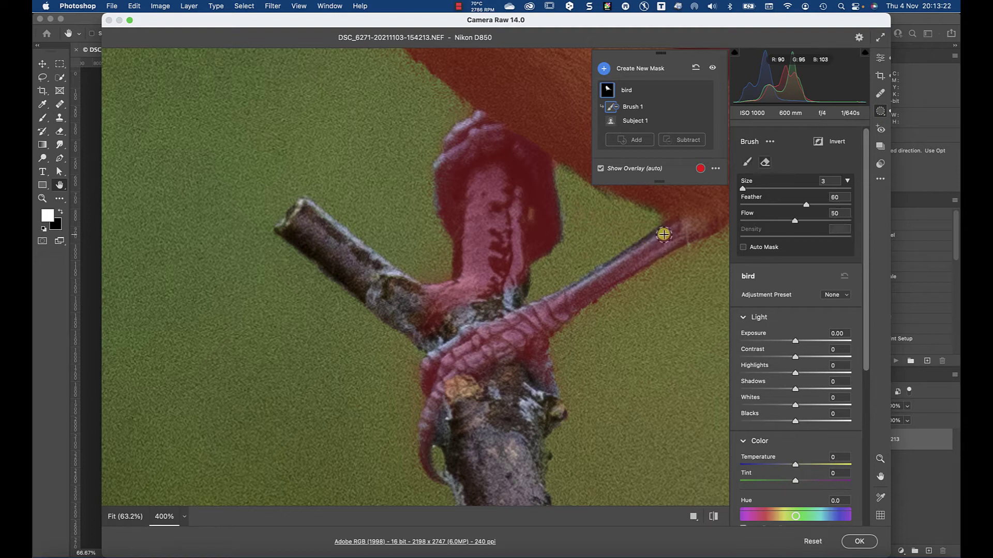
drag(662, 234, 659, 230)
- Subtract the rest of the branch fork between the two feet from the mask, including its outer edges
drag(416, 339, 424, 323)
drag(461, 295, 410, 314)
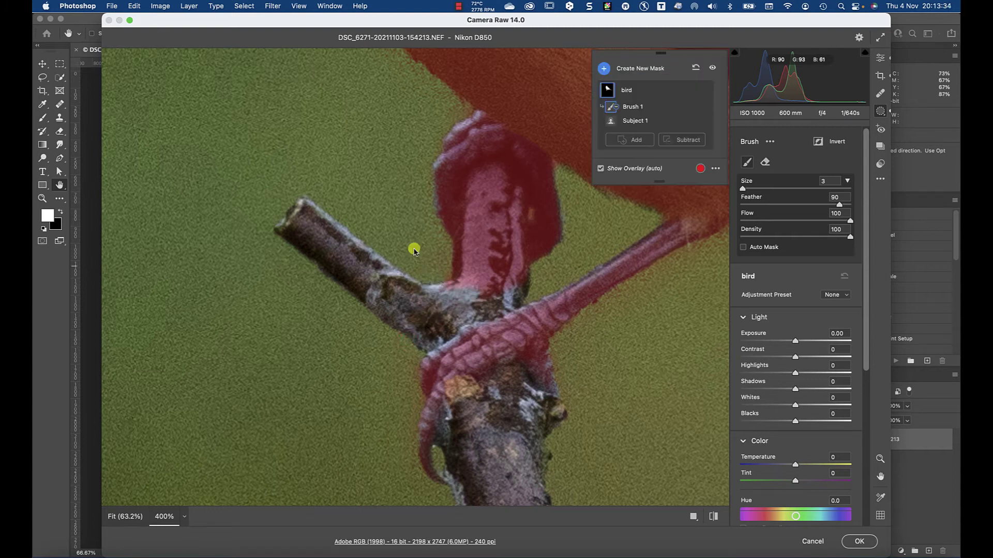
mouse_move(455, 276)
mouse_down()
mouse_move(443, 279)
mouse_move(504, 291)
mouse_up()
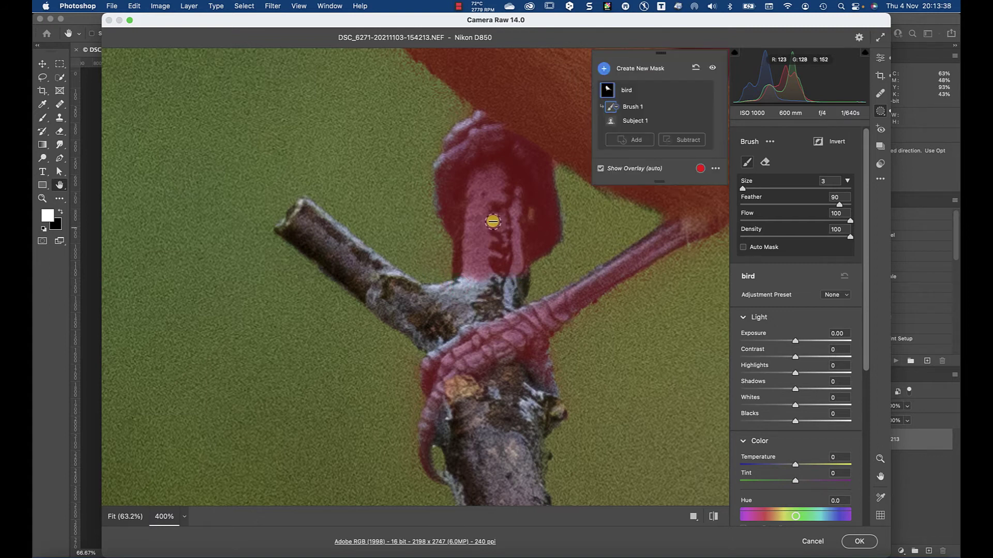
- Hide the mask overlay and raise the bird mask's Exposure to +1.30
click(629, 170)
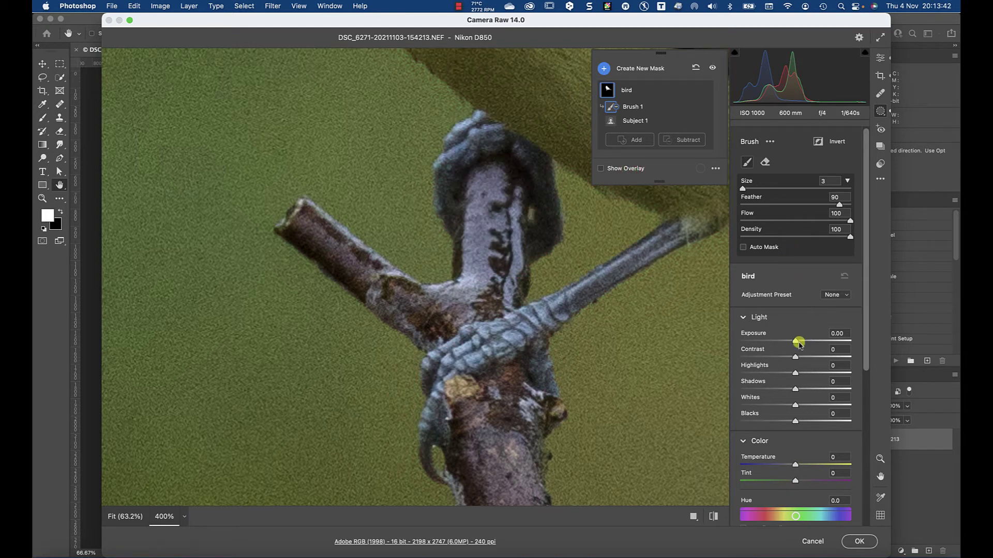
drag(797, 342, 808, 342)
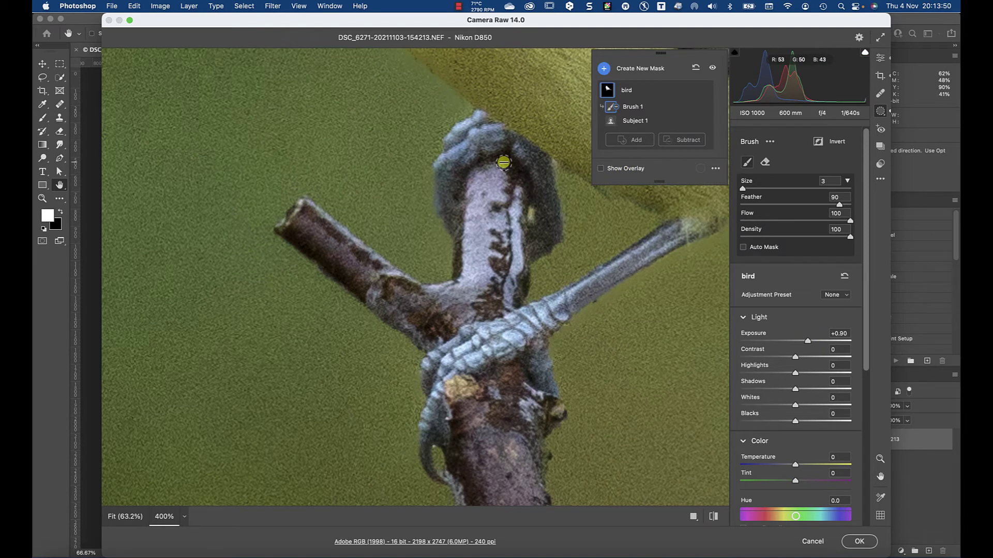
drag(807, 341, 805, 343)
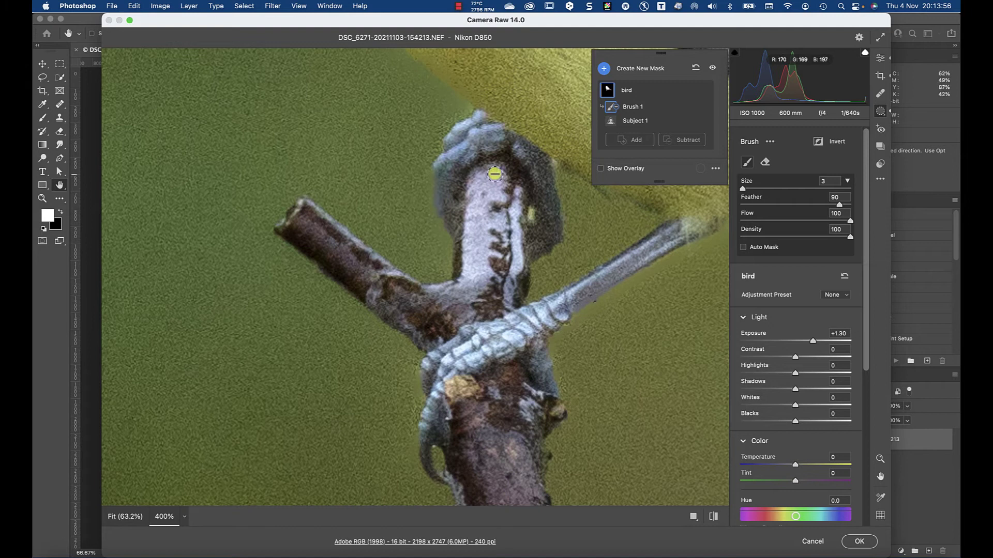
- Subtract the edges of the upright branch stub under the upper foot and the fork below it from the bird mask
click(504, 161)
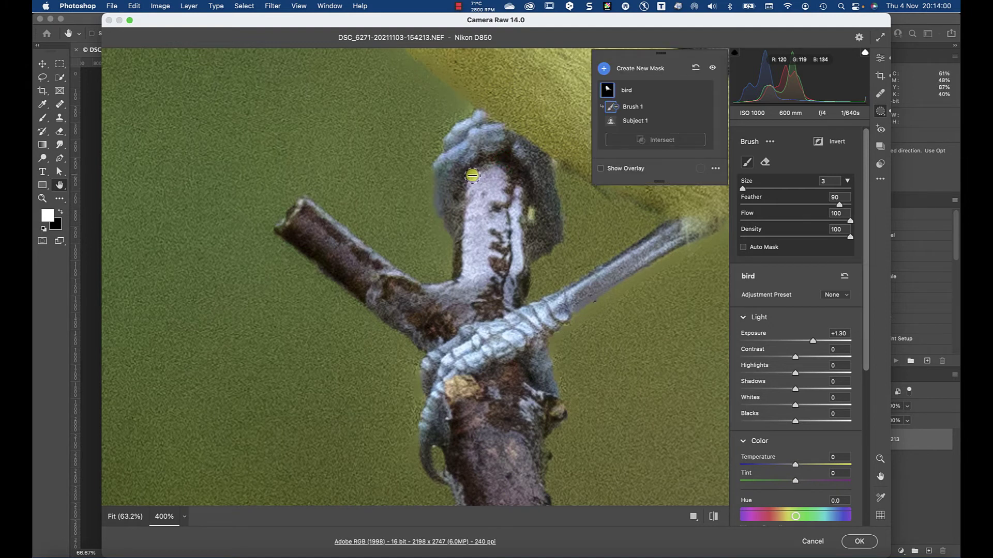
alt+click(470, 177)
drag(468, 200, 467, 200)
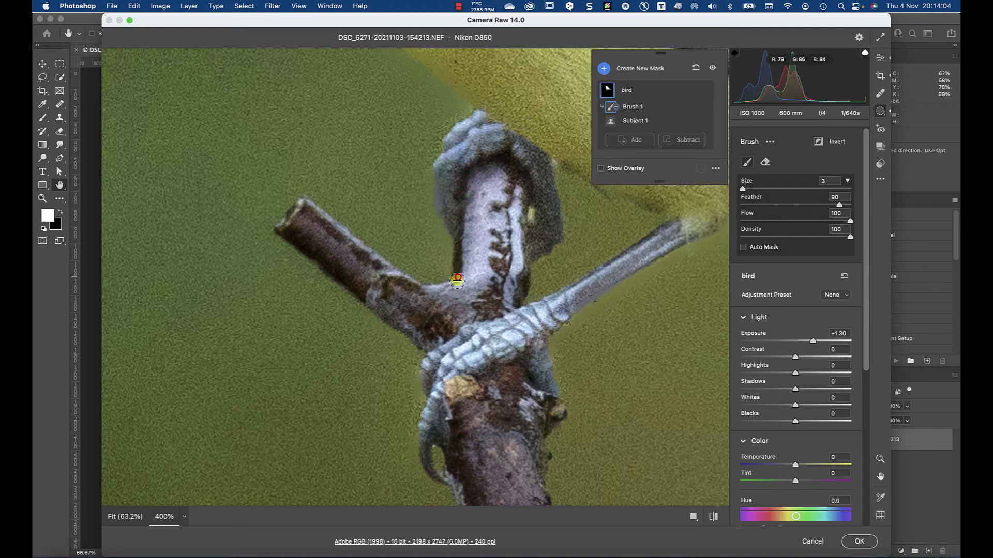
drag(425, 288, 435, 313)
click(441, 314)
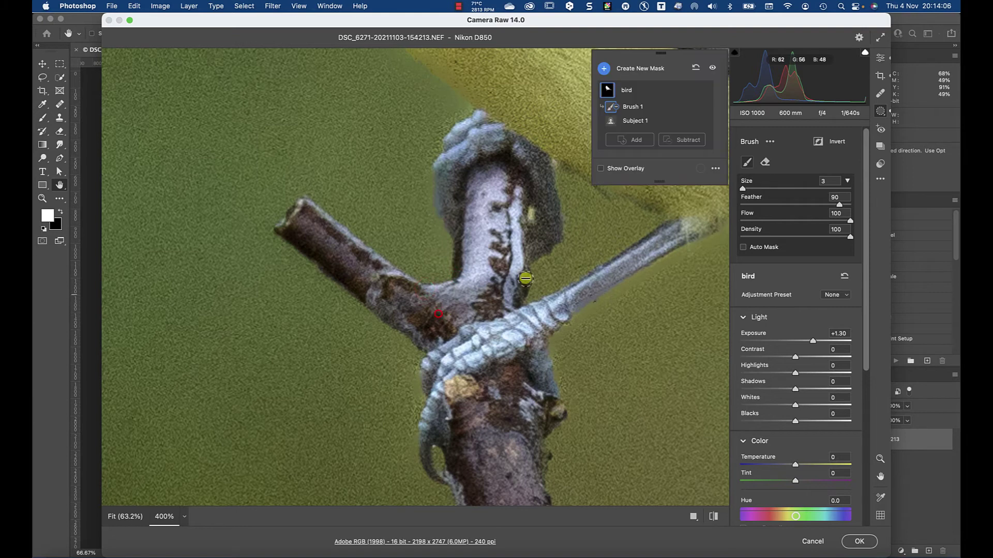
click(527, 277)
click(520, 227)
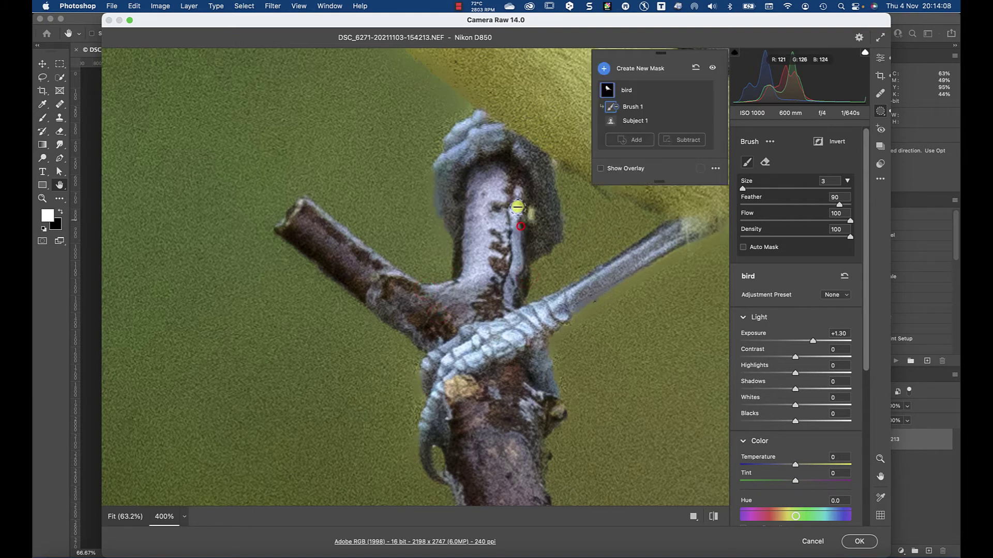
click(522, 198)
click(515, 177)
click(504, 171)
click(481, 175)
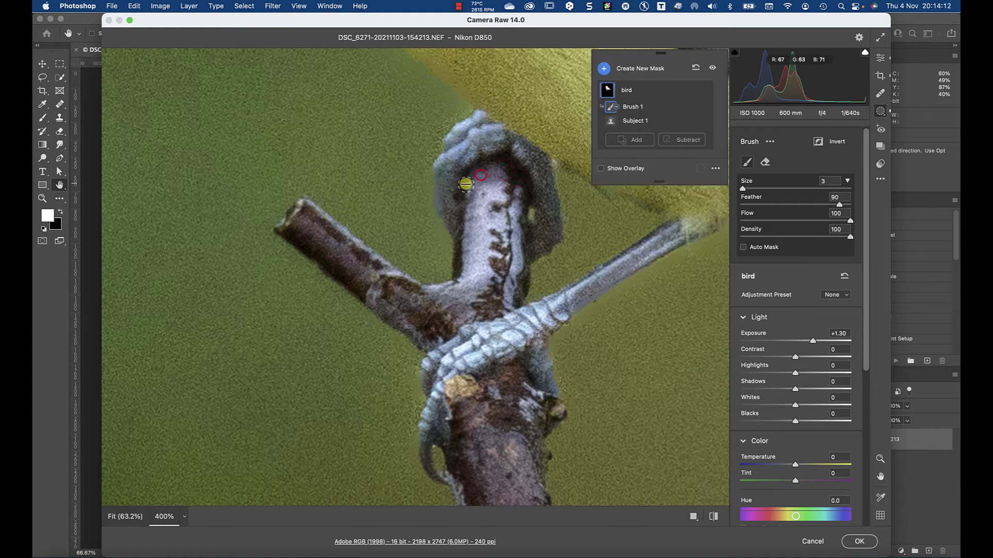
click(472, 218)
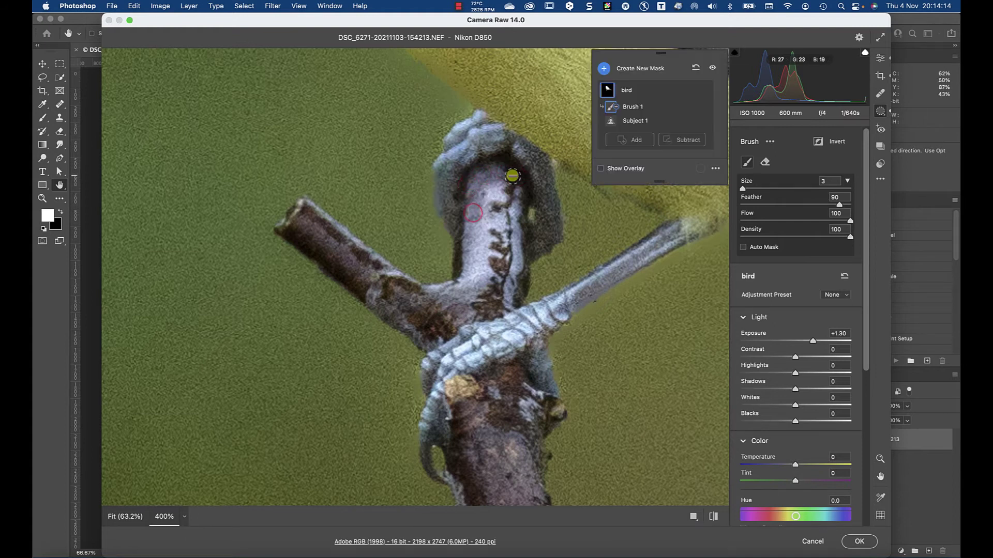
- Show the mask overlay and subtract the remaining centre of the upright branch stub from the bird mask
click(621, 172)
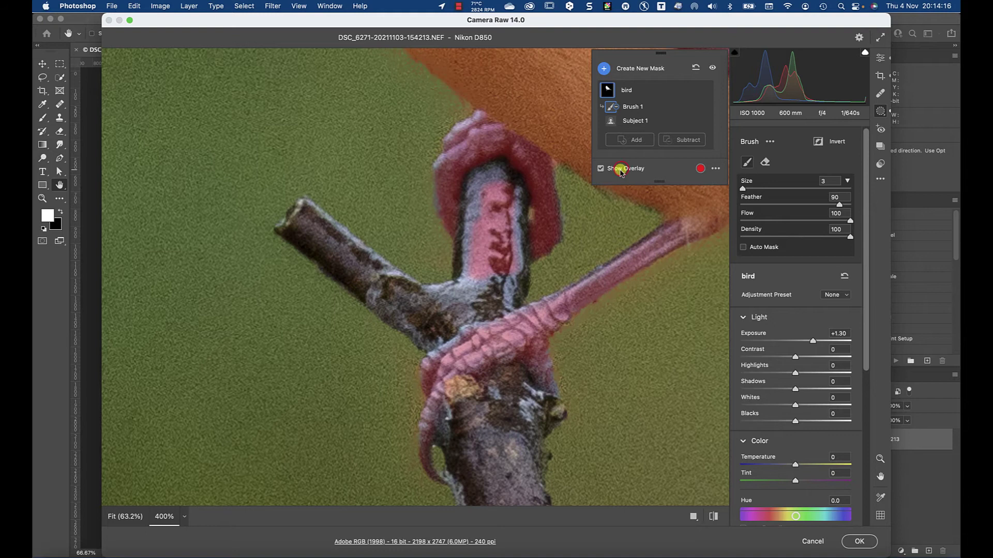
click(498, 192)
mouse_move(499, 187)
mouse_down()
mouse_move(514, 205)
mouse_move(503, 186)
mouse_move(472, 230)
mouse_move(483, 227)
mouse_move(512, 264)
mouse_move(474, 274)
mouse_move(494, 283)
mouse_move(467, 261)
mouse_move(455, 303)
mouse_up()
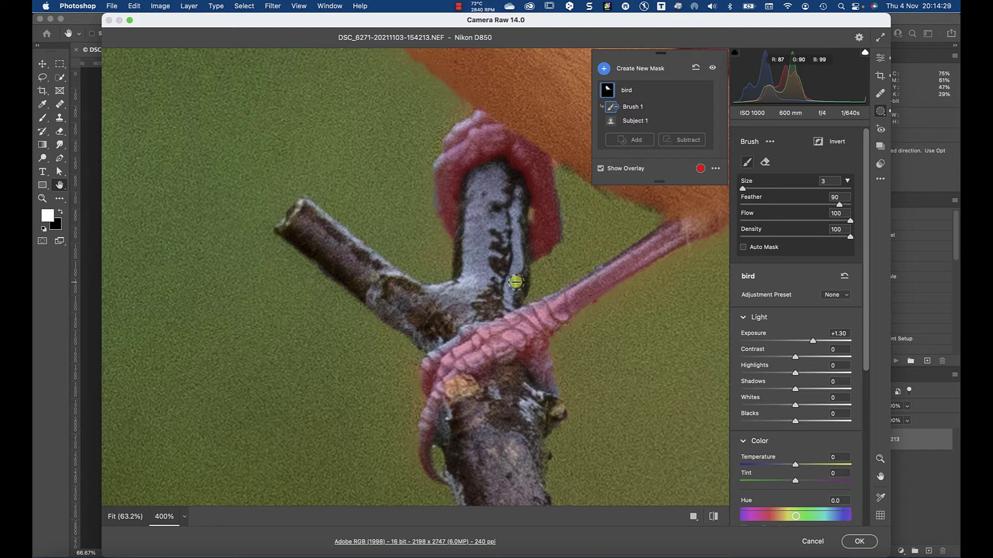
- Set the photo's Sharpening to 0 in the Detail settings, with the bird's head in view
key(space)
drag(405, 170, 360, 274)
drag(373, 171, 314, 352)
drag(300, 203, 294, 345)
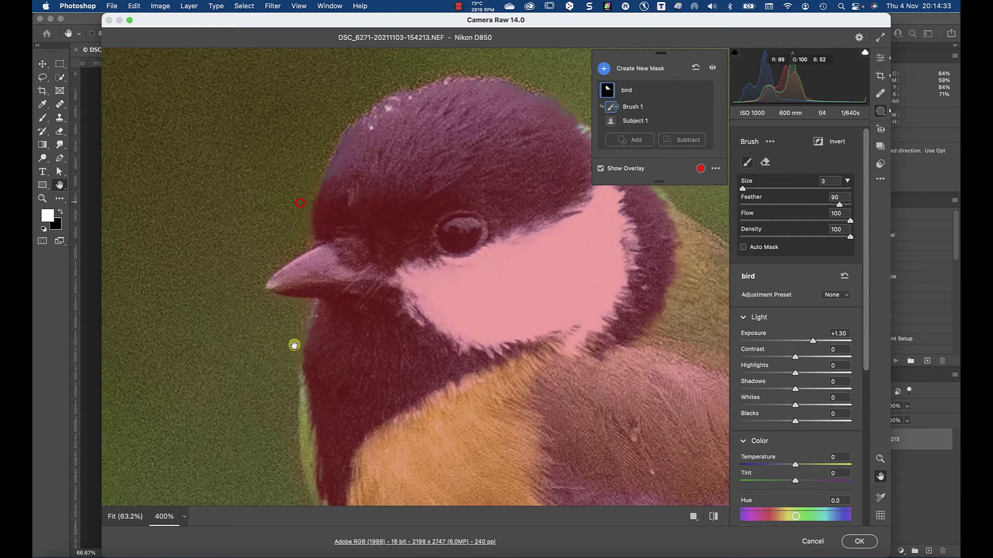
drag(440, 157, 410, 279)
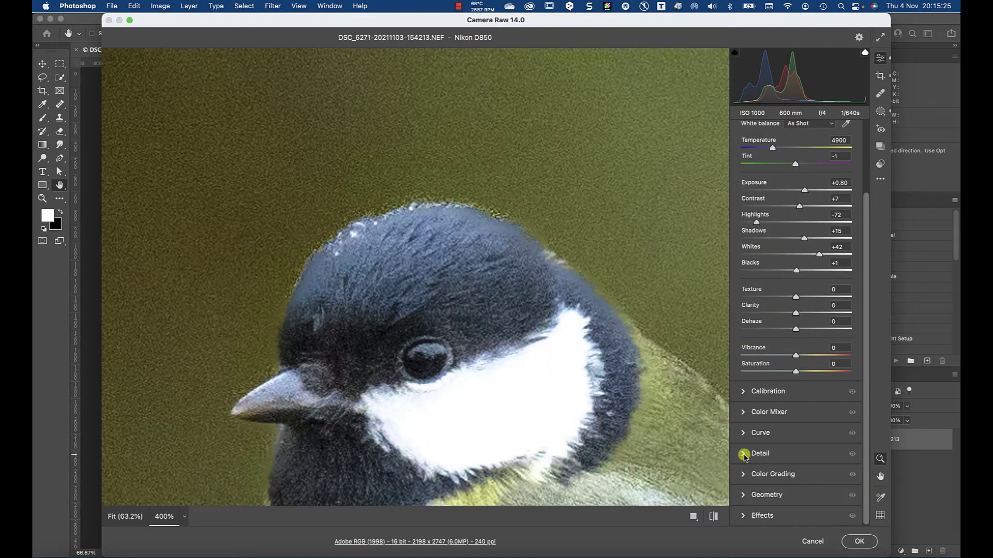
click(744, 455)
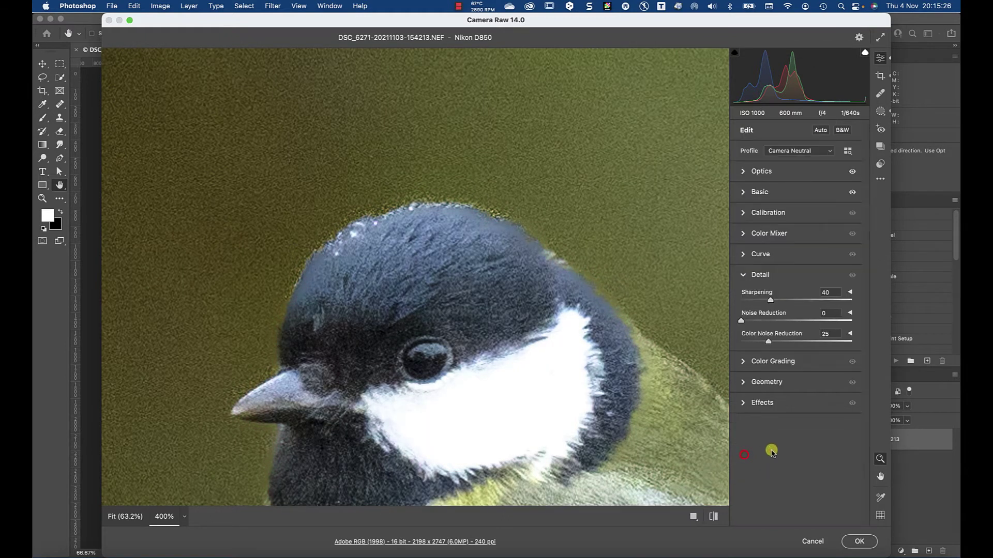
drag(769, 302, 725, 308)
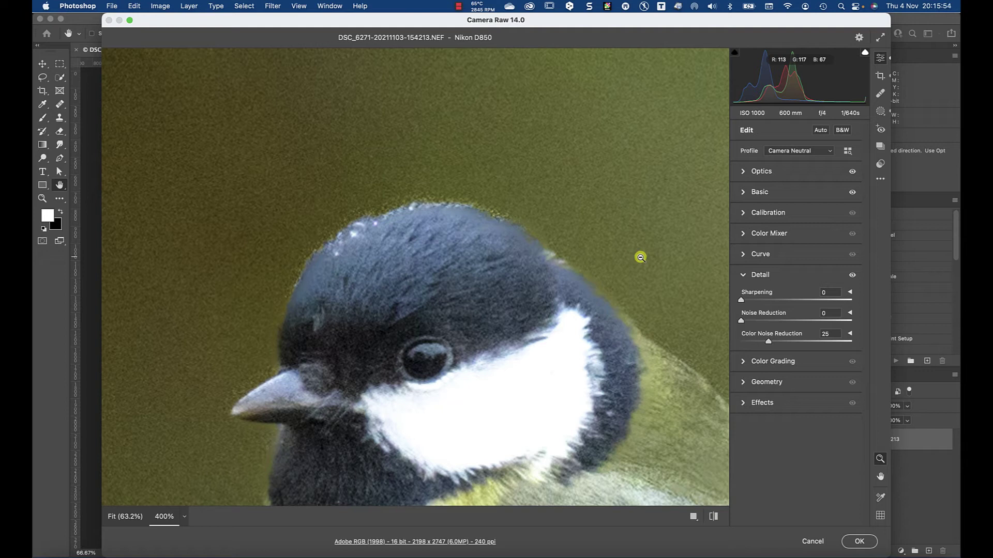
- Reselect the Brush 1 component of the bird mask and turn on its overlay
click(884, 112)
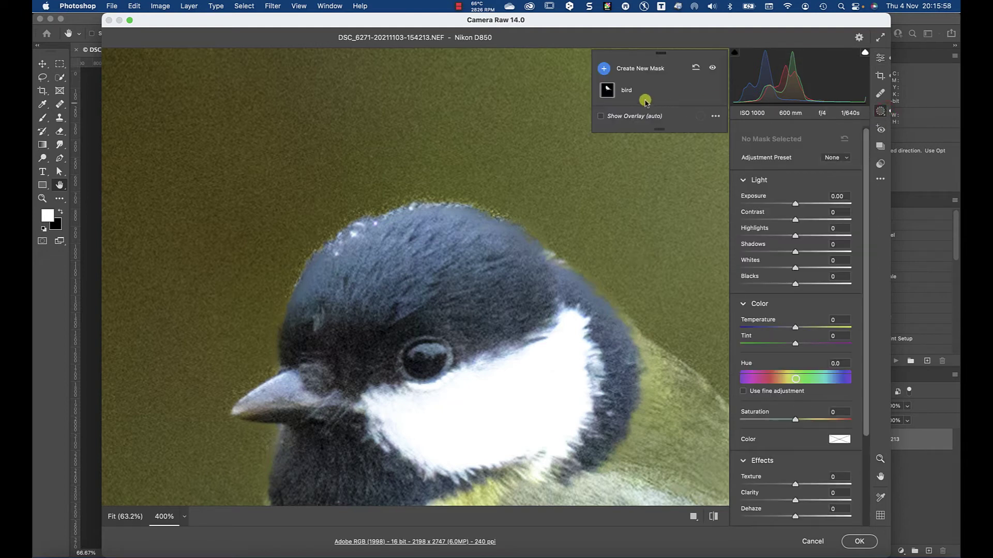
click(627, 91)
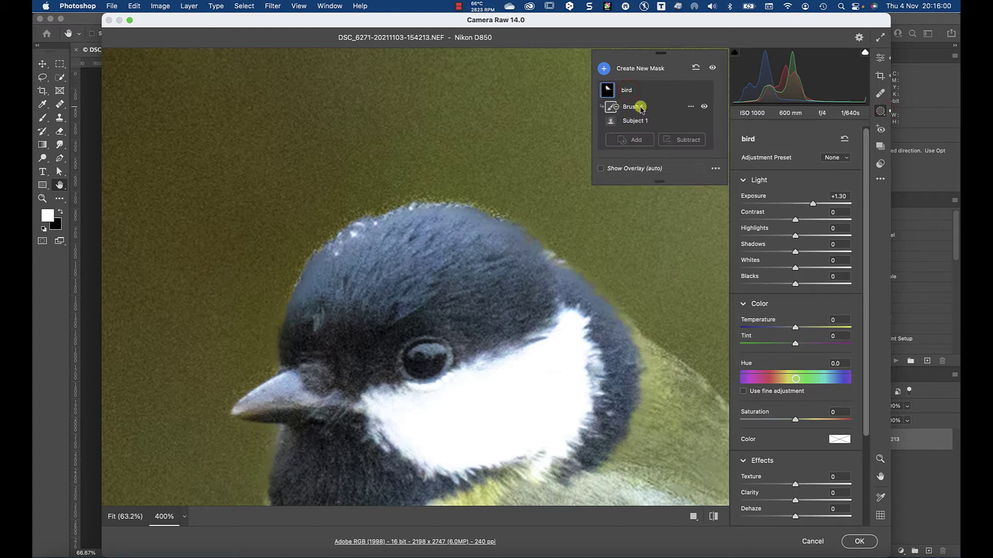
click(636, 107)
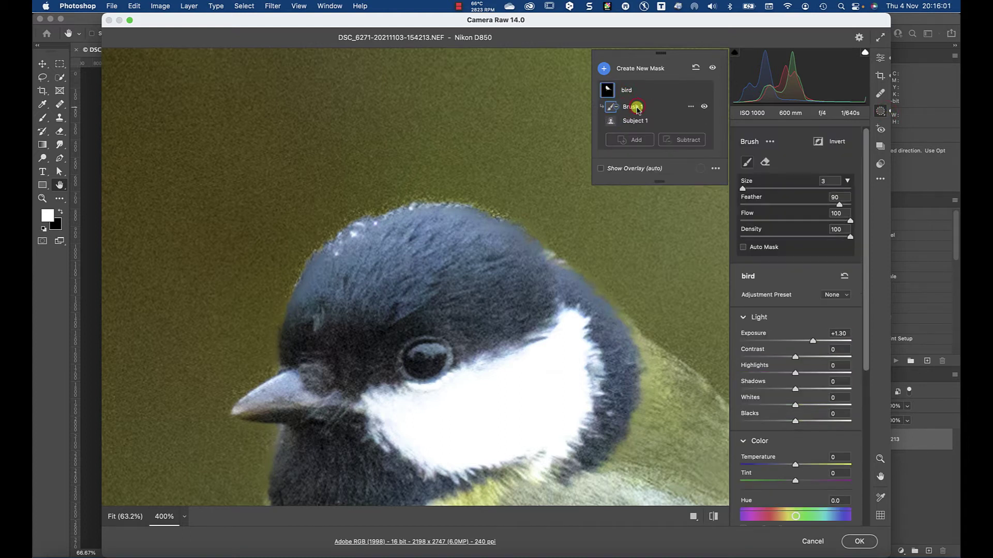
click(629, 172)
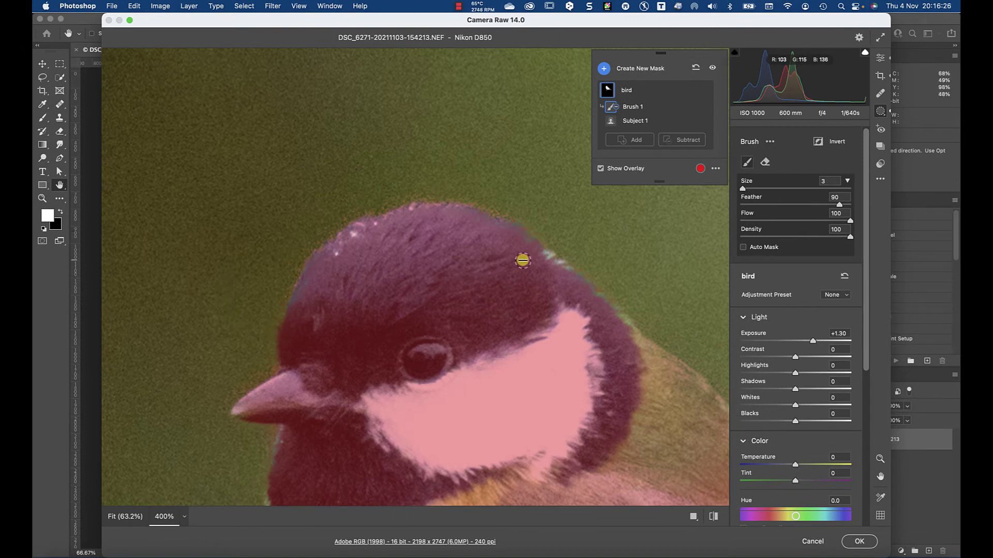
- Set the brush to Size 24, Flow 75 and Density 75 and subtract the mask spill from the background around the bird's head
key(bracketright)
key(bracketright)
key(bracketright)
key(bracketright)
key(bracketright)
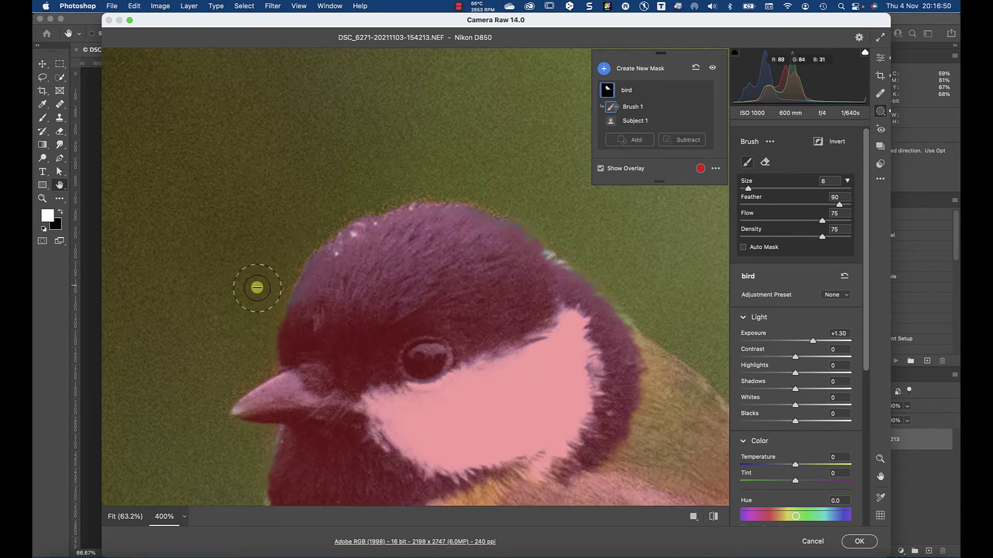
key(bracketright)
key(bracketright)
key(bracketright)
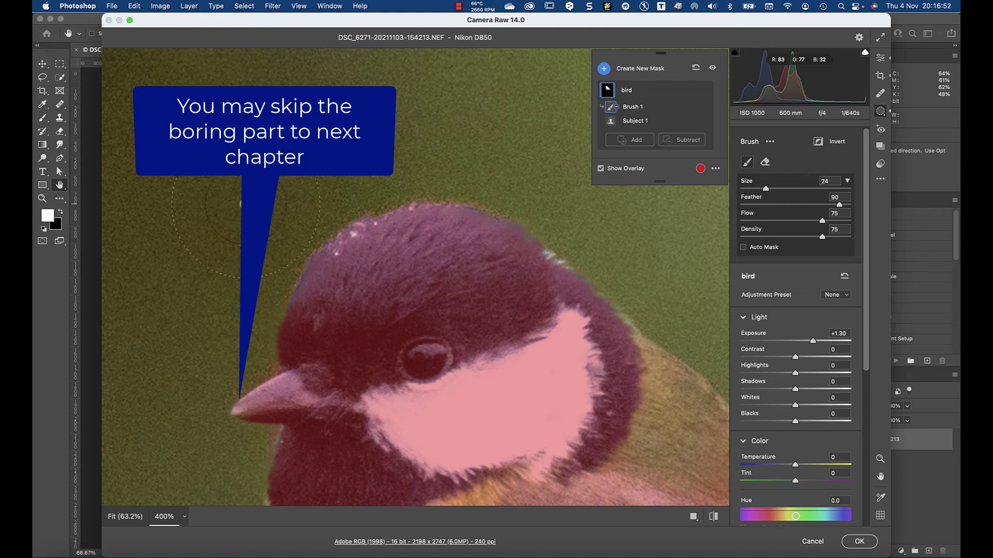
drag(248, 232, 252, 232)
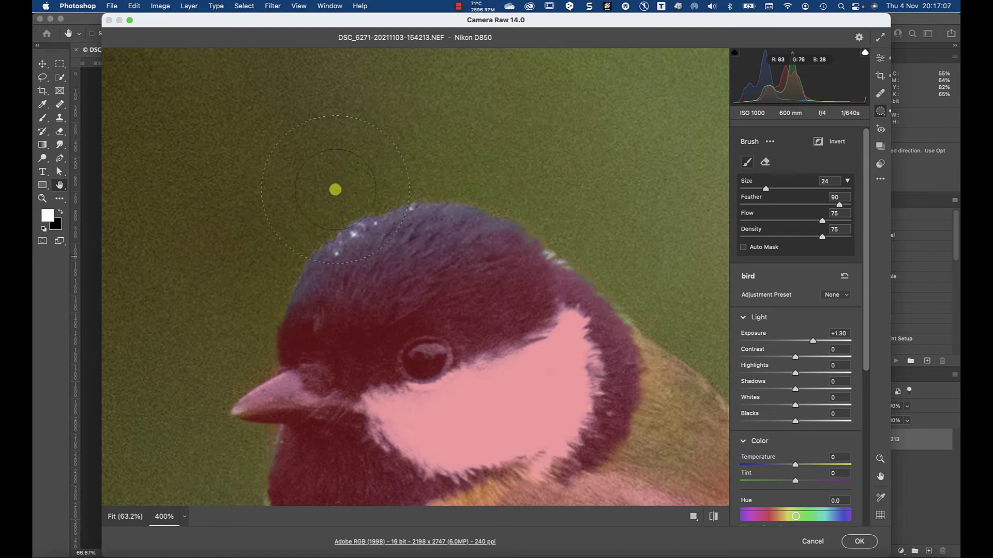
drag(251, 258, 252, 265)
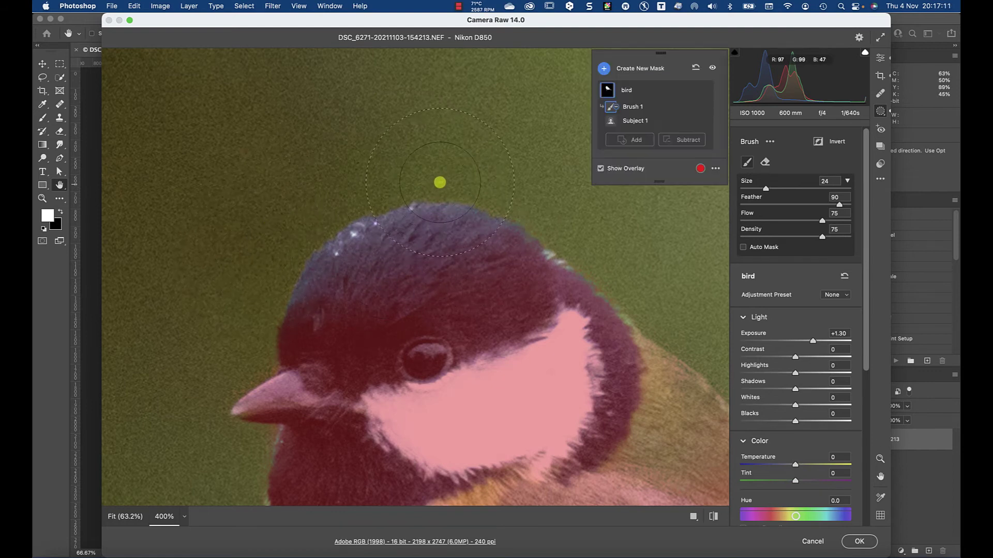
drag(439, 182, 413, 171)
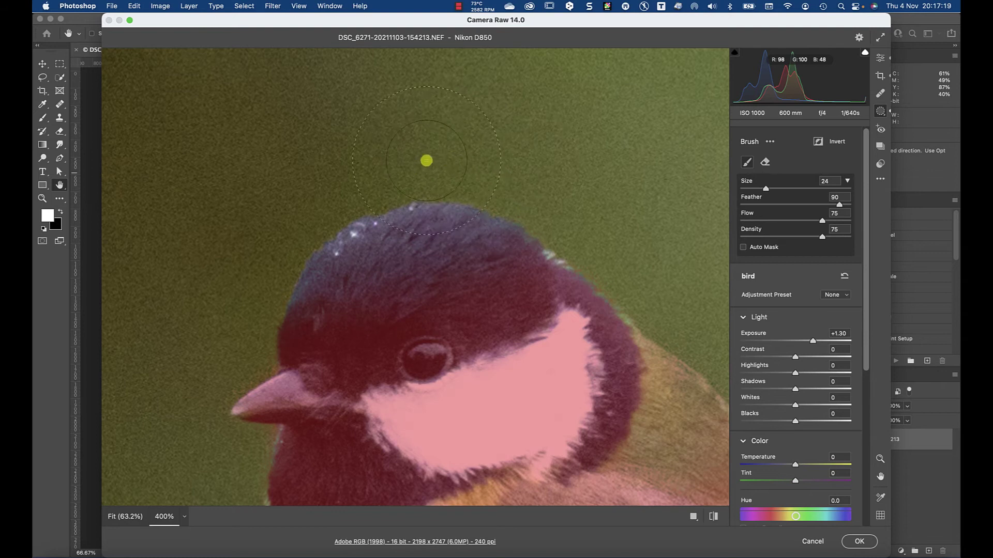
drag(642, 283, 617, 256)
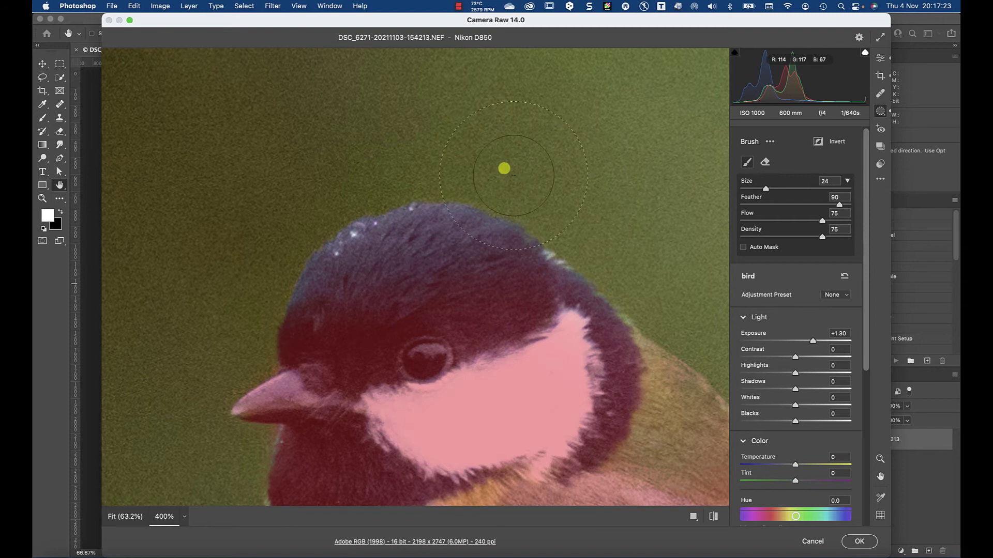
- Reduce the brush to Size 9 and subtract the mask spill along the crown and forehead down towards the beak
key(bracketright)
key(bracketleft)
key(bracketleft)
key(bracketleft)
key(bracketleft)
key(bracketleft)
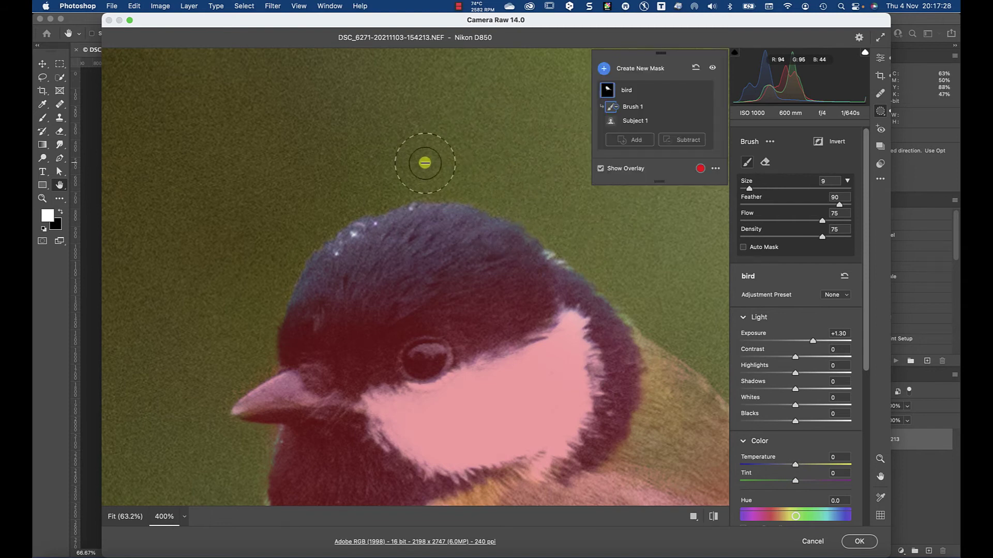
mouse_move(411, 189)
mouse_down()
mouse_move(438, 179)
mouse_move(479, 194)
mouse_move(444, 187)
mouse_move(299, 245)
mouse_up()
mouse_move(266, 300)
mouse_down()
mouse_move(253, 350)
mouse_move(243, 345)
mouse_up()
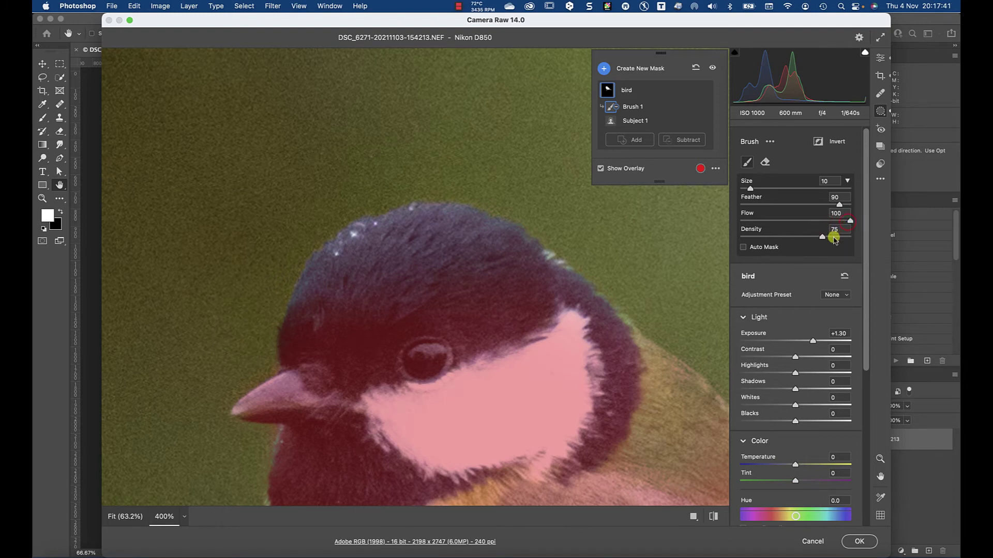
- Set the brush to Flow 100 and Size 4 and subtract the mask spill around the beak and along the throat edge
mouse_move(218, 345)
mouse_down()
mouse_move(260, 281)
mouse_move(288, 195)
mouse_move(307, 233)
mouse_up()
key(bracketleft)
key(bracketleft)
key(bracketleft)
key(bracketleft)
key(bracketleft)
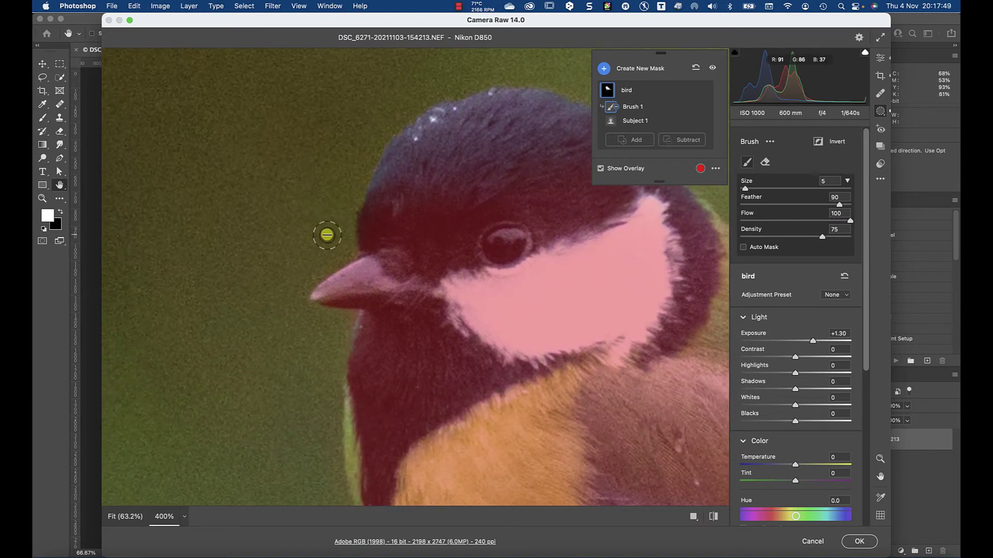
click(346, 251)
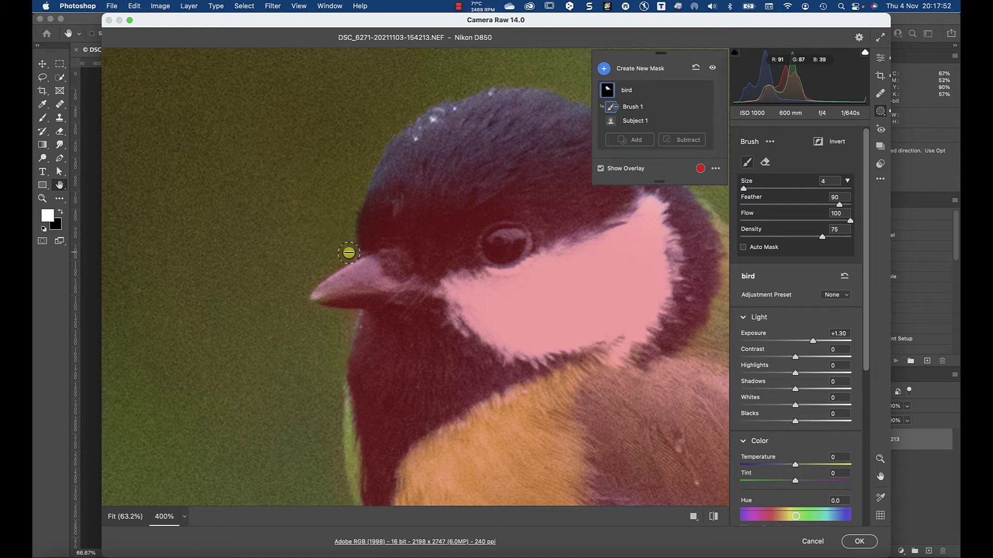
mouse_move(316, 273)
mouse_down()
mouse_move(296, 296)
mouse_move(328, 270)
mouse_move(300, 324)
mouse_move(296, 300)
mouse_move(299, 326)
mouse_move(313, 316)
mouse_move(348, 325)
mouse_move(355, 316)
mouse_move(337, 345)
mouse_up()
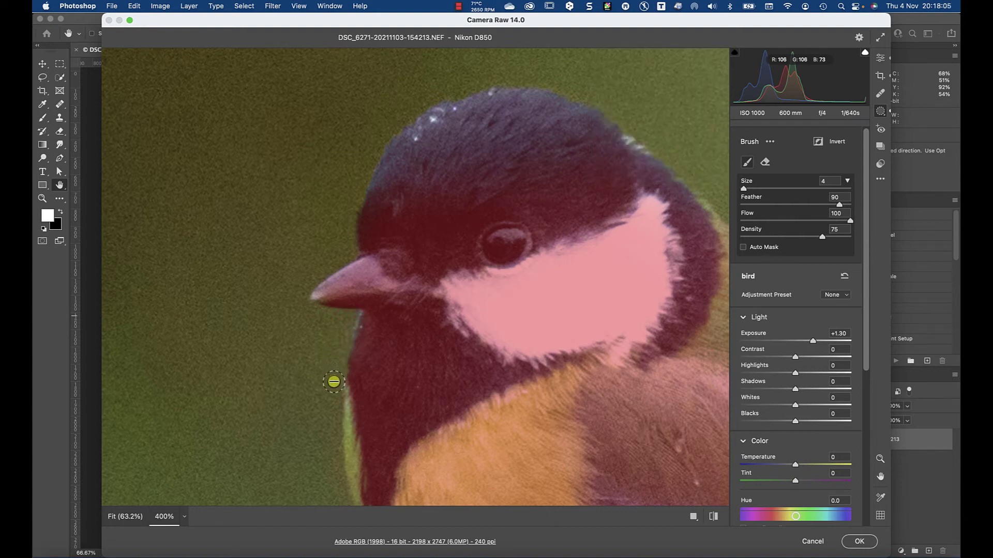
drag(334, 382, 334, 382)
- Enlarge the brush to Size 9 and clean the background in front of the forehead and along the crown
key(bracketright)
key(bracketright)
key(bracketright)
key(bracketright)
mouse_move(338, 201)
mouse_down()
mouse_move(343, 228)
mouse_move(328, 244)
mouse_up()
mouse_move(380, 121)
mouse_down()
mouse_move(372, 142)
mouse_move(403, 104)
mouse_move(445, 82)
mouse_move(565, 77)
mouse_up()
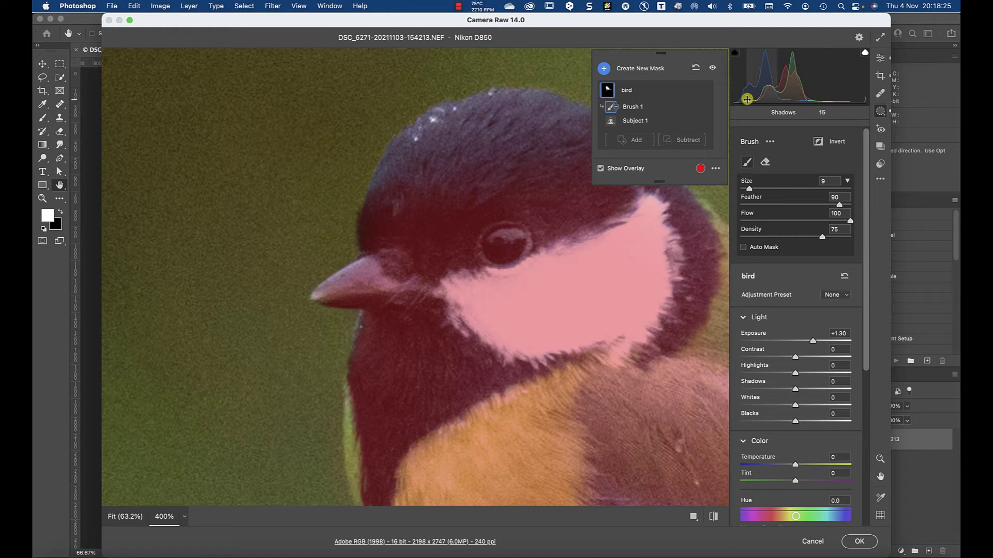
mouse_move(338, 207)
mouse_down()
mouse_move(343, 222)
mouse_move(321, 199)
mouse_up()
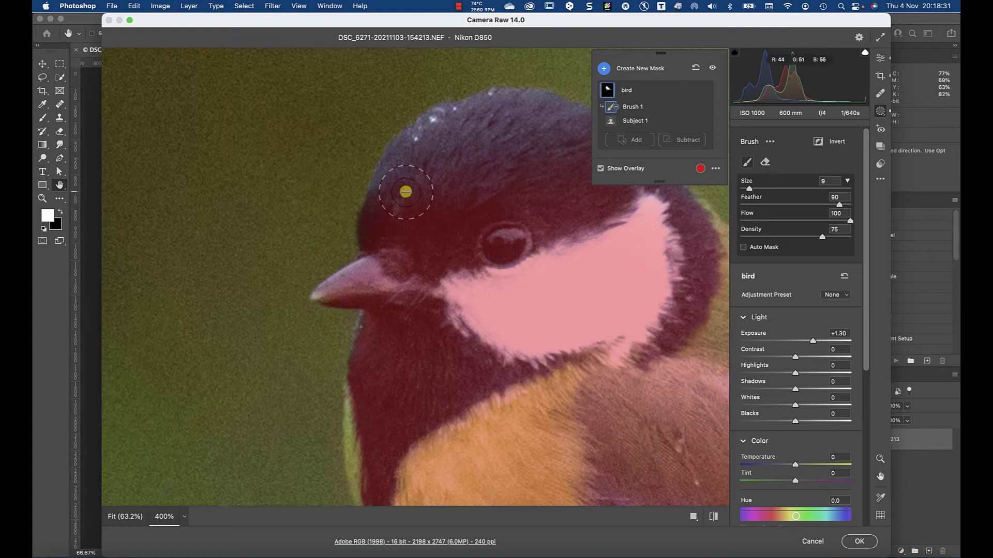
- Set the brush to Size 18, Feather 40, Flow 74 and Density 74 and subtract mask spill around the bird's feet and perch
right_click(234, 218)
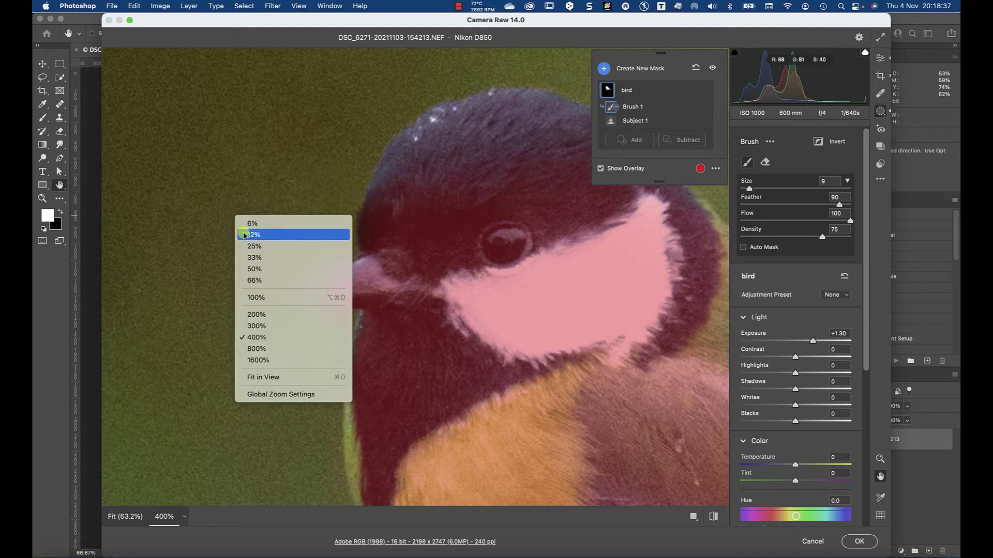
click(312, 377)
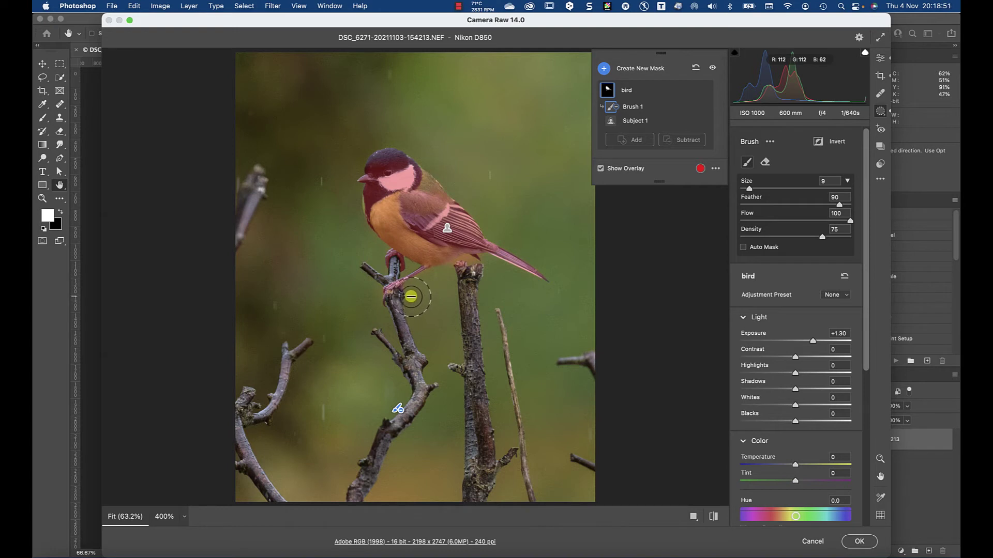
key(alt+super+0)
right_click(344, 309)
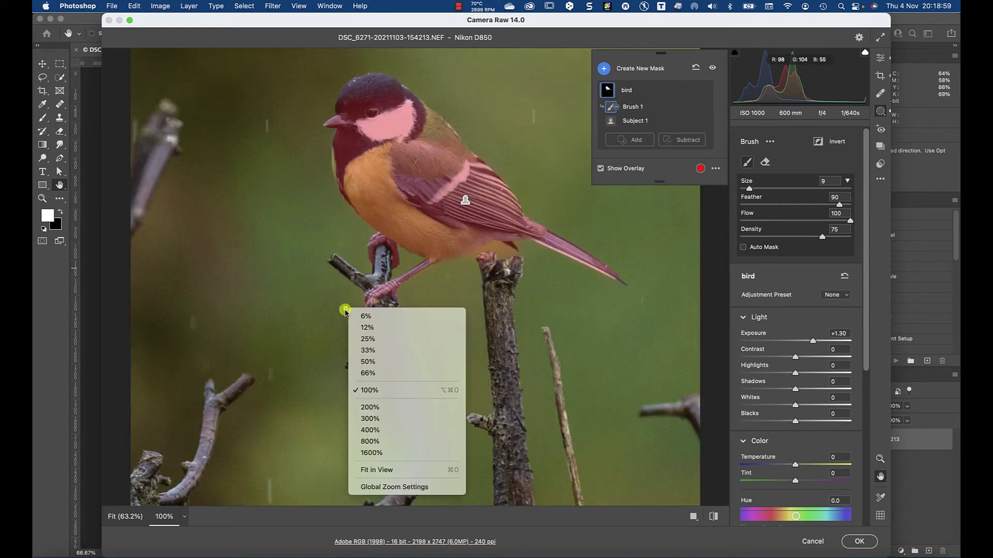
click(408, 407)
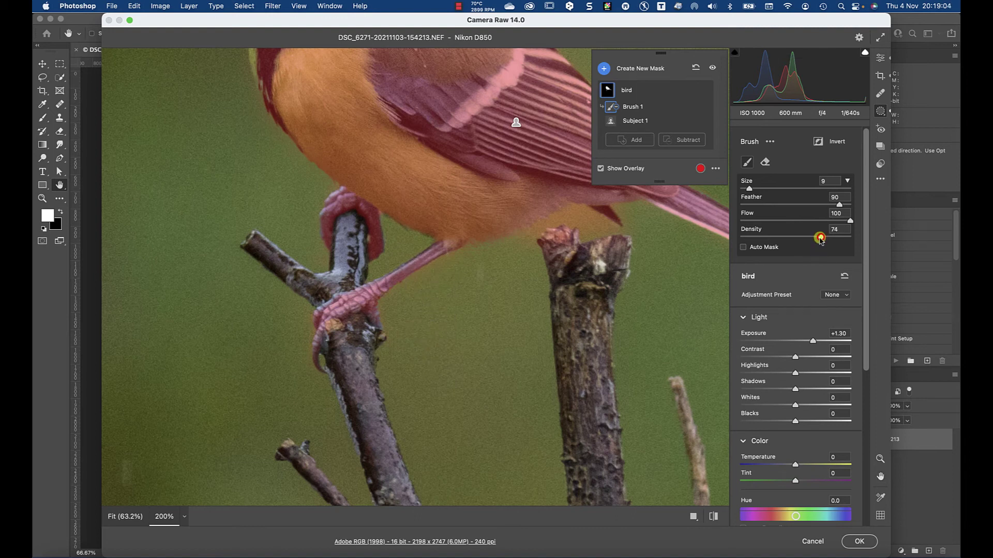
drag(848, 223, 824, 226)
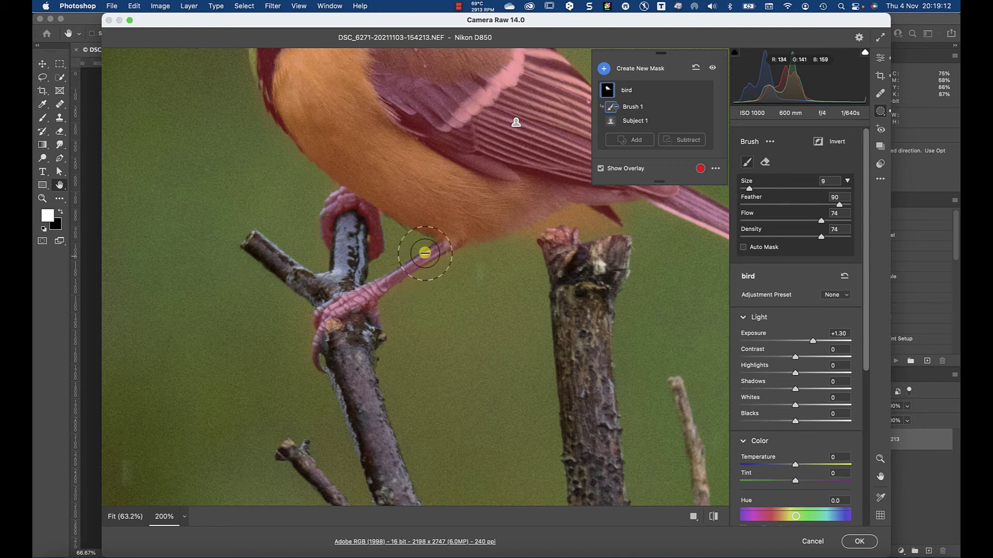
scroll(410, 282, up, 3)
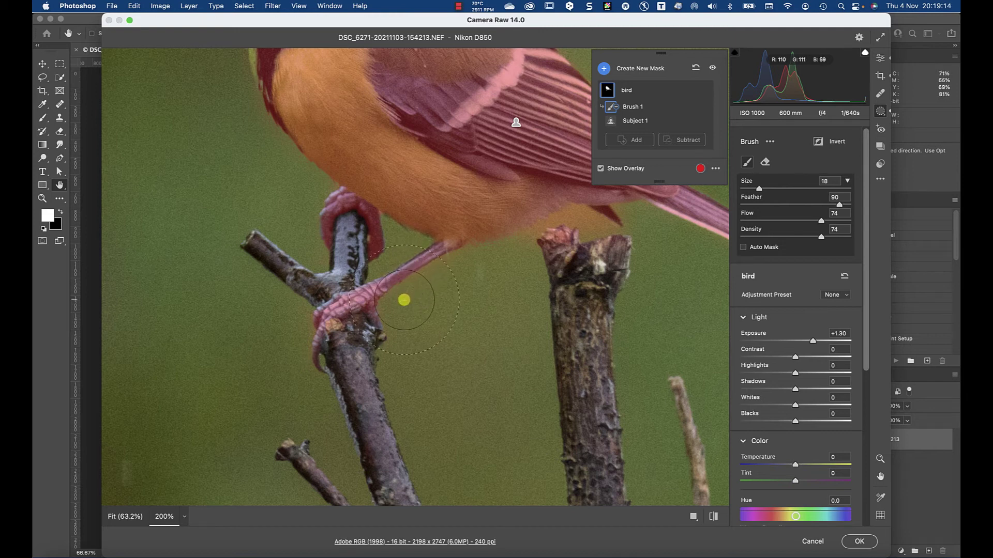
key(shift+bracketright)
key(shift+bracketleft)
key(shift+bracketleft)
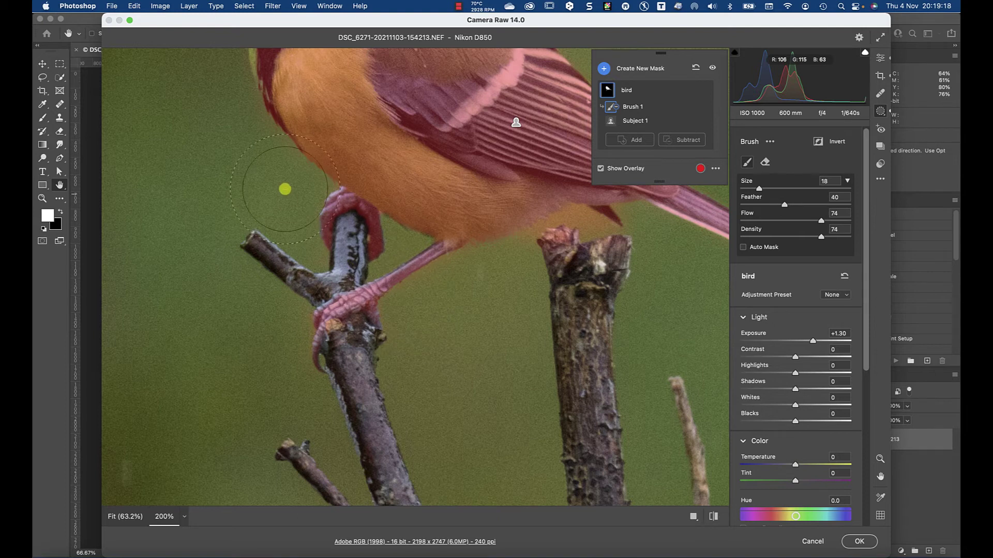
mouse_move(321, 227)
mouse_down()
mouse_move(368, 251)
mouse_move(302, 211)
mouse_move(316, 248)
mouse_up()
drag(424, 277, 301, 376)
click(314, 357)
drag(366, 398, 370, 404)
click(312, 235)
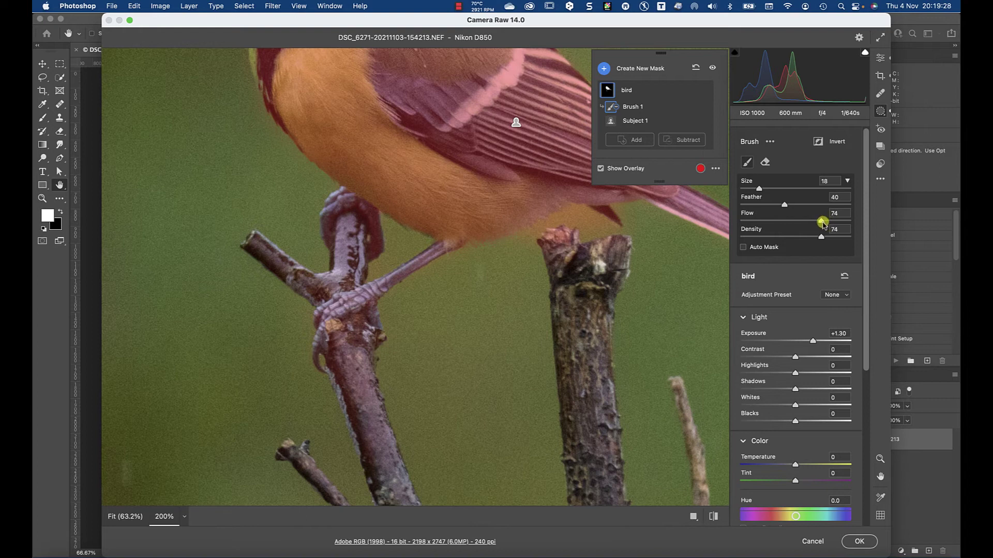
- Raise Flow and Density to 100 and Size to 20 and subtract mask spill from the background beside the perch branch
drag(822, 238, 850, 236)
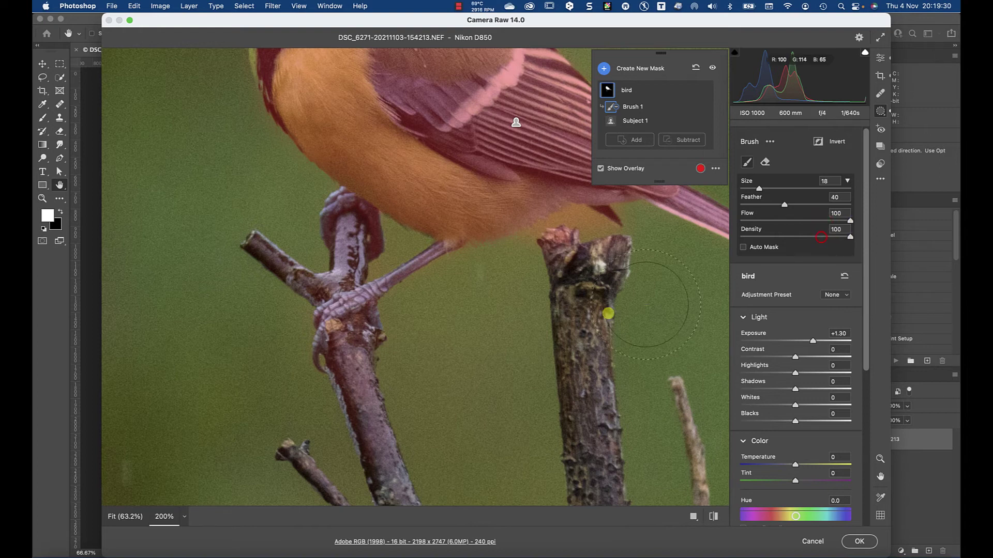
mouse_move(384, 392)
mouse_down()
mouse_move(372, 414)
mouse_move(403, 448)
mouse_up()
drag(472, 405, 471, 279)
mouse_move(425, 365)
mouse_down()
mouse_move(391, 383)
mouse_move(386, 444)
mouse_move(257, 351)
mouse_move(381, 410)
mouse_up()
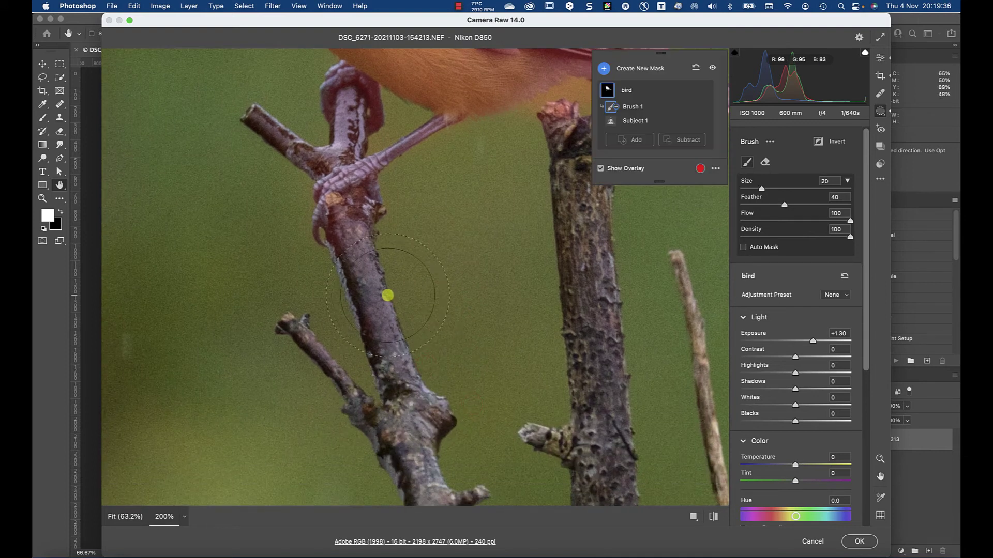
- Reduce the brush to Size 12 and Feather 20 and subtract the mask spill along the branch below the feet and beside the post
key(bracketleft)
key(bracketleft)
key(bracketleft)
key(bracketleft)
key(bracketleft)
key(bracketleft)
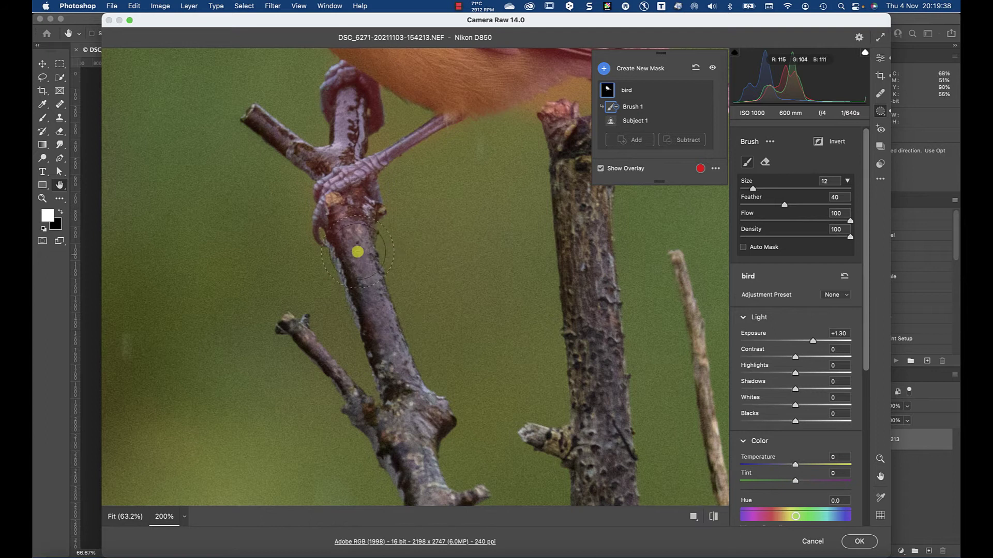
key(shift+bracketleft)
key(shift+bracketleft)
mouse_move(364, 226)
mouse_down()
mouse_move(404, 348)
mouse_move(387, 325)
mouse_move(393, 352)
mouse_up()
mouse_move(375, 251)
mouse_down()
mouse_move(438, 372)
mouse_move(406, 398)
mouse_move(449, 418)
mouse_up()
mouse_move(565, 389)
mouse_down()
mouse_move(581, 415)
mouse_move(554, 233)
mouse_up()
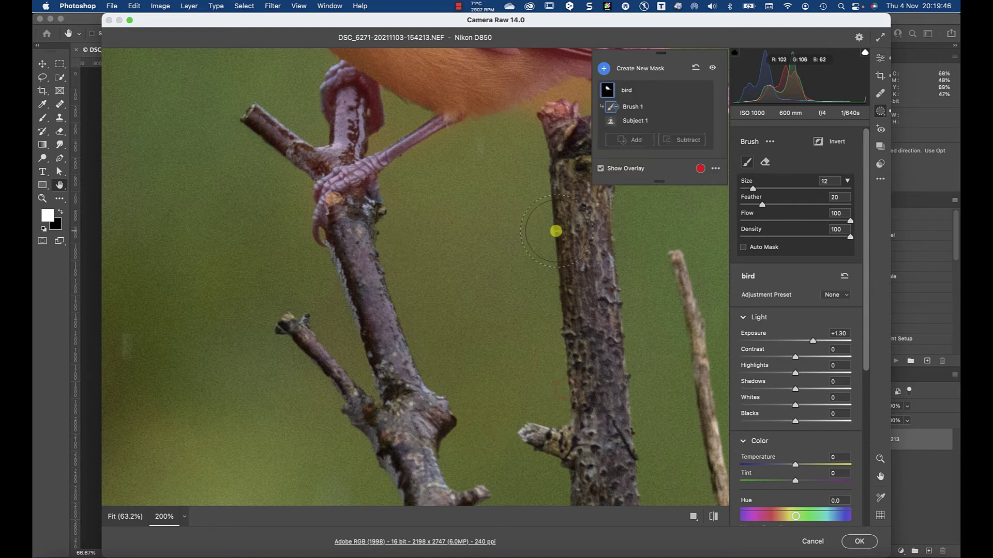
- Set the brush to Size 10, Feather 80, Flow 73 and Density 72 and subtract mask spill between the belly and the post top
mouse_move(471, 240)
mouse_down()
mouse_move(253, 327)
mouse_move(317, 376)
mouse_up()
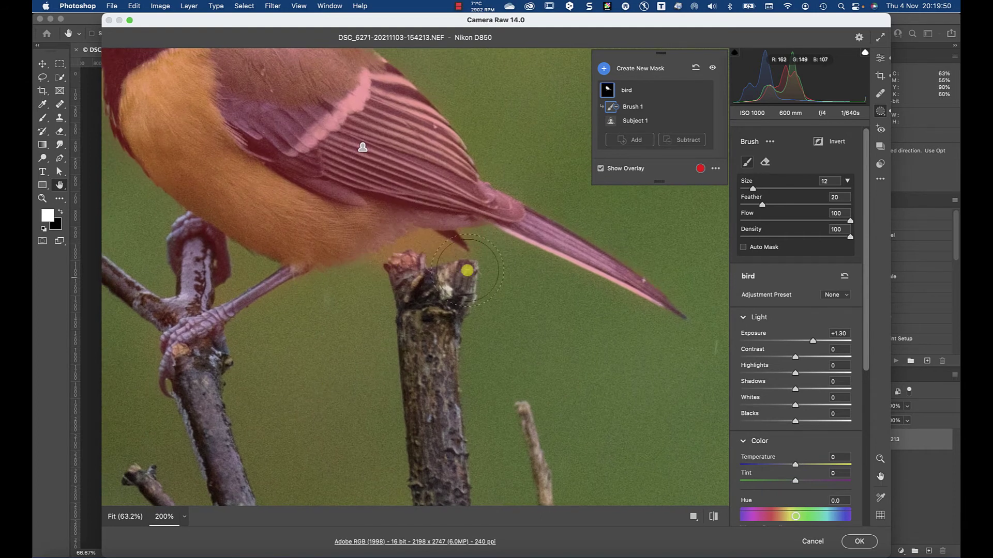
key(shift+bracketright)
key(shift+bracketright)
key(shift+bracketright)
key(shift+bracketright)
key(shift+bracketright)
key(shift+bracketright)
key(shift+bracketright)
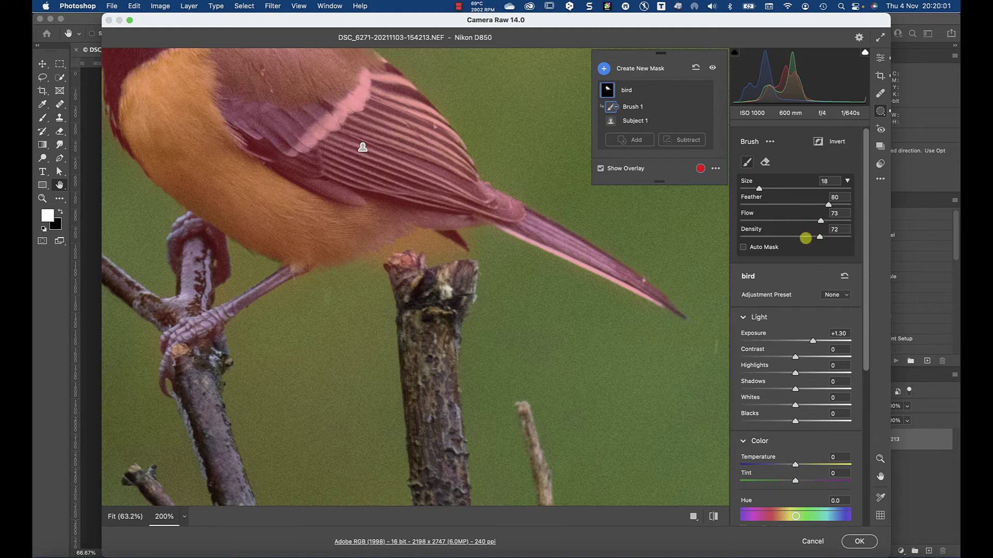
key(bracketright)
key(bracketright)
key(bracketleft)
key(bracketleft)
key(bracketleft)
key(bracketleft)
key(bracketleft)
key(bracketleft)
mouse_move(411, 251)
mouse_down()
mouse_move(362, 268)
mouse_move(438, 260)
mouse_move(421, 247)
mouse_move(446, 262)
mouse_move(463, 257)
mouse_move(388, 271)
mouse_move(468, 294)
mouse_move(444, 277)
mouse_move(432, 296)
mouse_move(438, 358)
mouse_move(461, 337)
mouse_move(435, 353)
mouse_move(450, 317)
mouse_move(435, 283)
mouse_move(405, 263)
mouse_move(504, 295)
mouse_up()
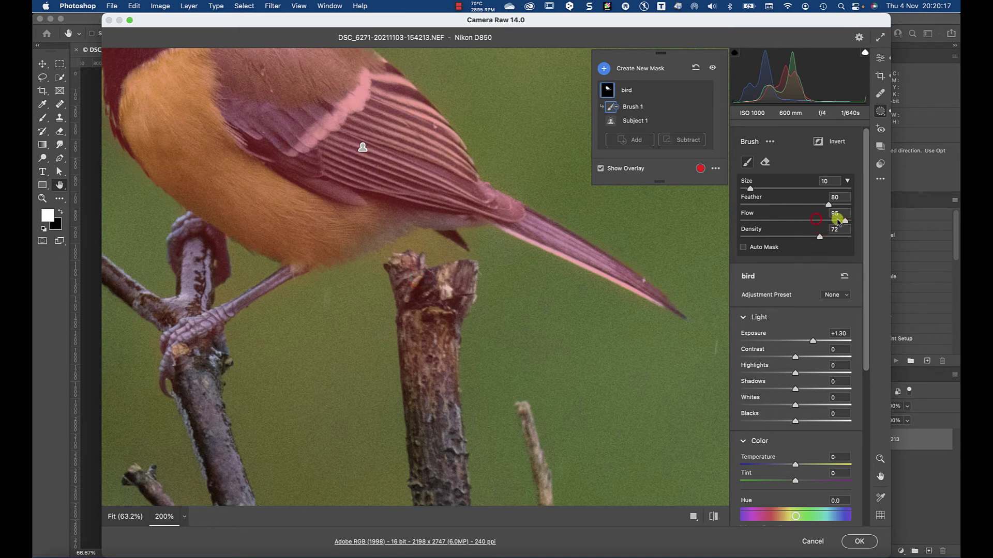
- Raise Flow to 95 and Density to 99 and clear the mask from the broken post and the background below the belly
drag(837, 239, 848, 237)
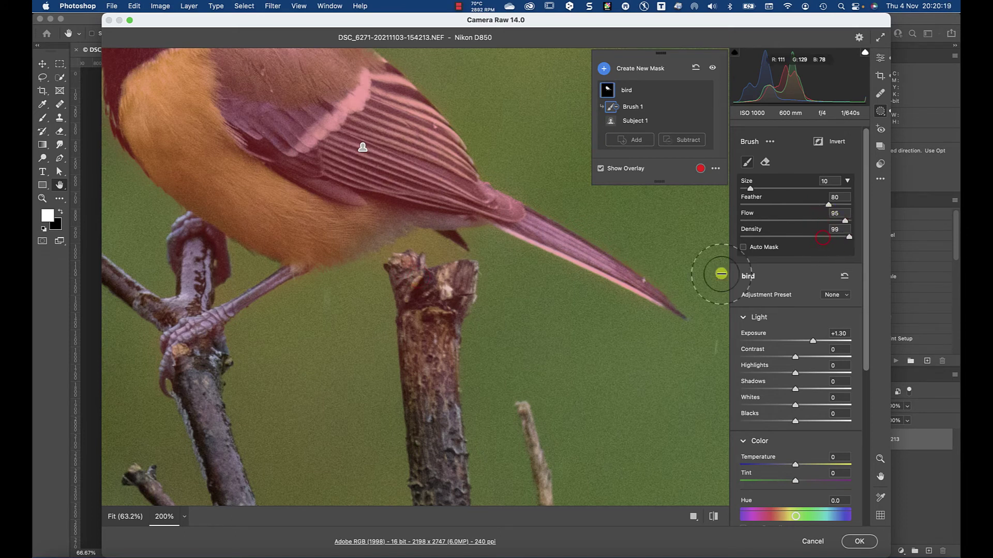
mouse_move(465, 376)
mouse_down()
mouse_move(453, 343)
mouse_move(486, 279)
mouse_up()
mouse_move(485, 278)
mouse_down()
mouse_move(407, 266)
mouse_move(316, 316)
mouse_up()
mouse_move(431, 265)
mouse_down()
mouse_move(477, 279)
mouse_move(493, 263)
mouse_move(484, 251)
mouse_move(443, 391)
mouse_move(387, 304)
mouse_move(349, 302)
mouse_move(326, 338)
mouse_up()
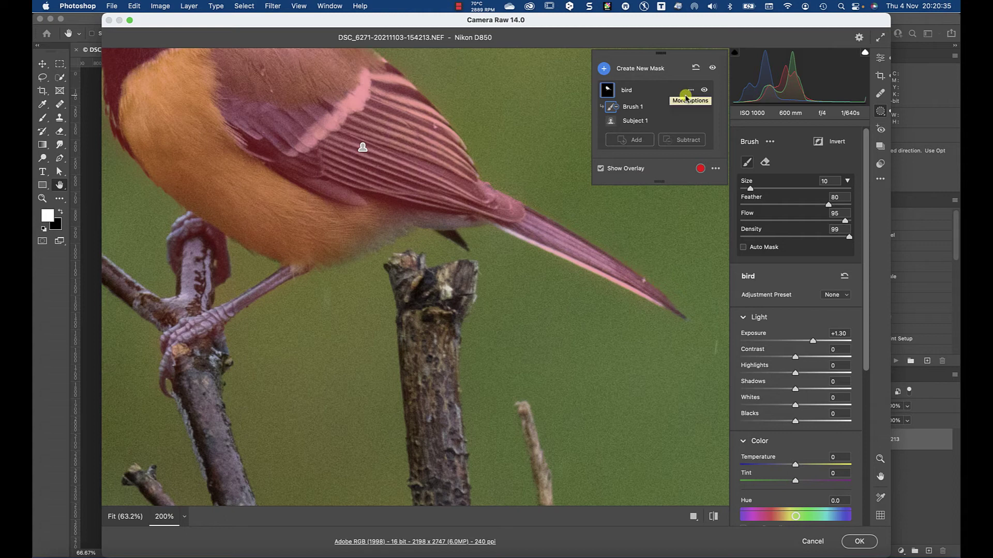
- Set the bird mask's Exposure to +0.40, Contrast to +21, Highlights to -81 and Shadows to +43
click(685, 96)
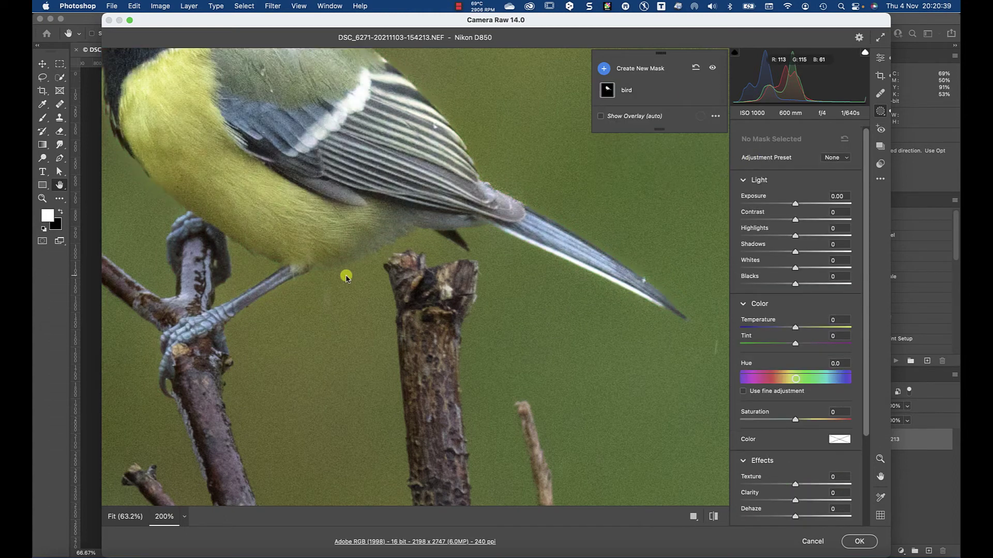
click(608, 92)
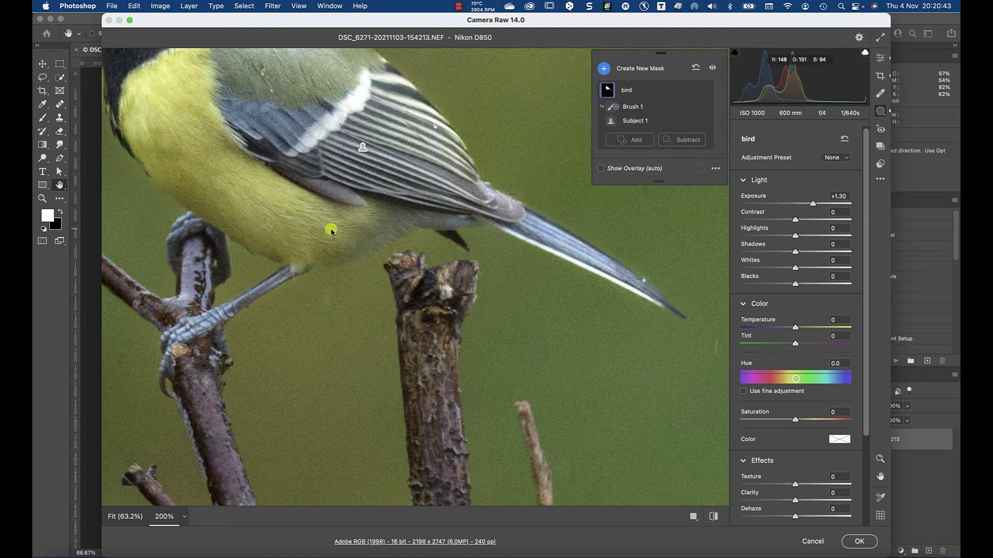
right_click(340, 366)
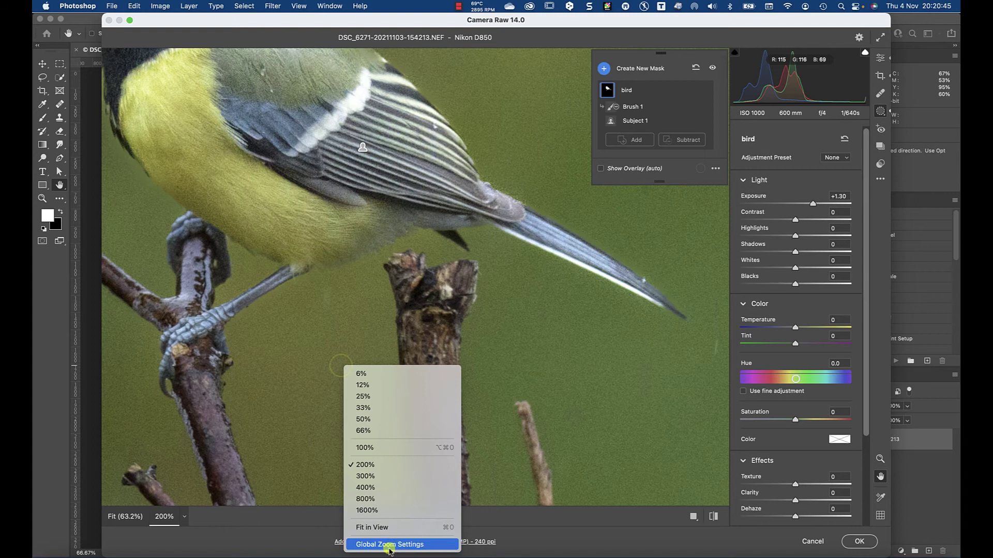
click(396, 526)
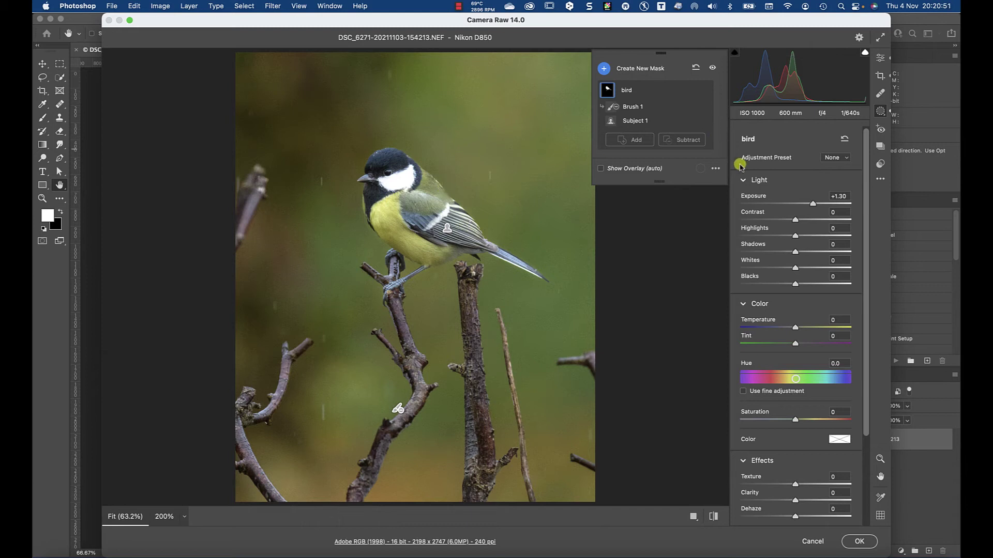
mouse_move(814, 206)
mouse_down()
mouse_move(802, 206)
mouse_move(811, 207)
mouse_move(804, 216)
mouse_up()
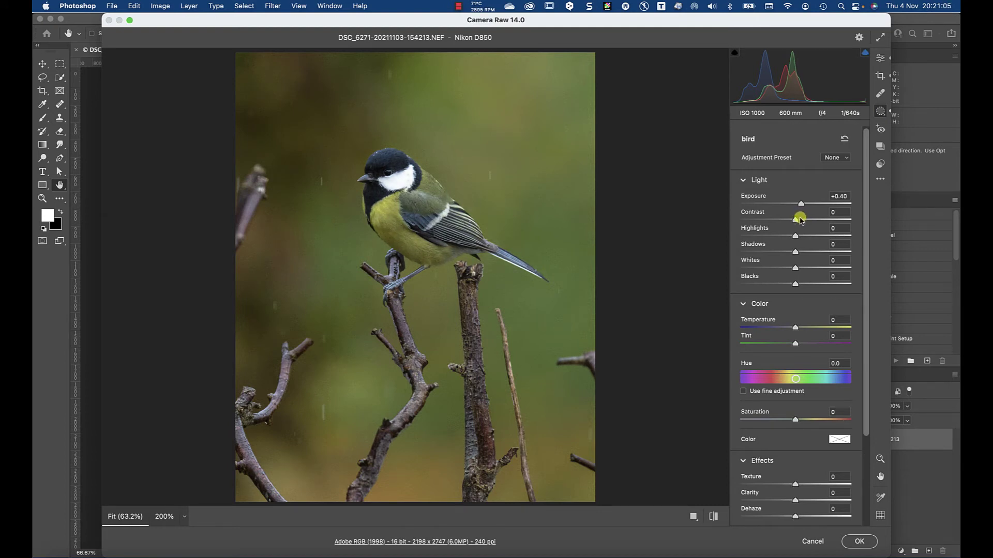
drag(800, 220, 799, 219)
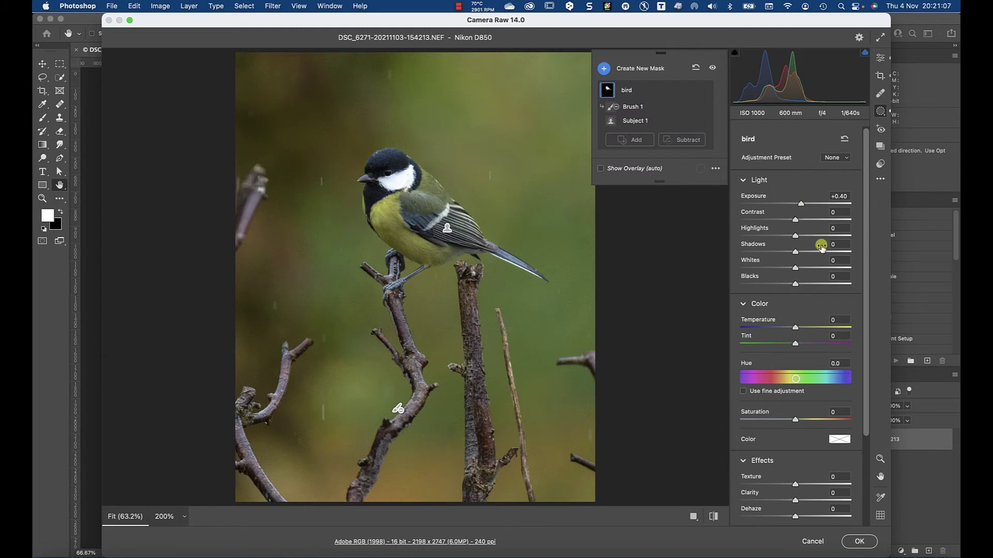
drag(800, 237, 802, 216)
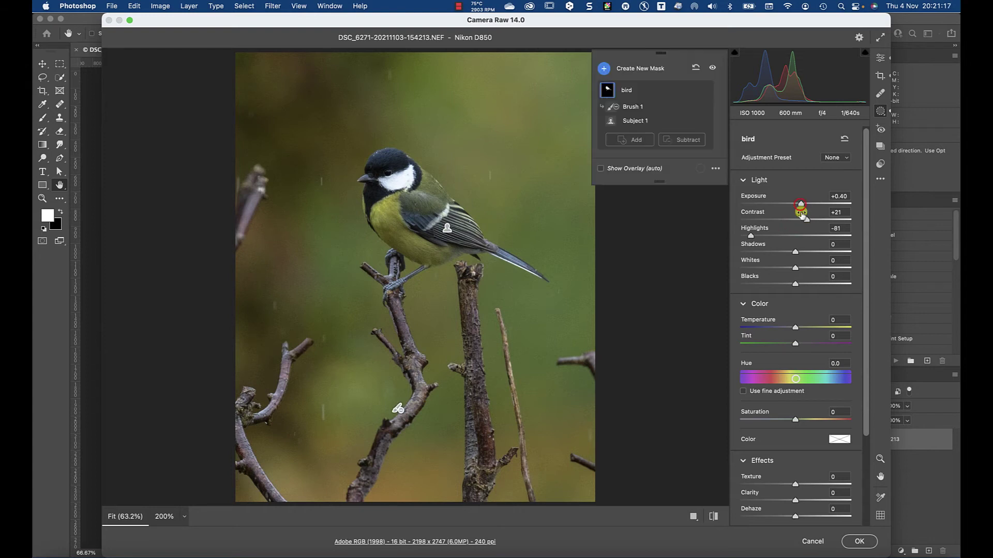
drag(796, 253, 819, 258)
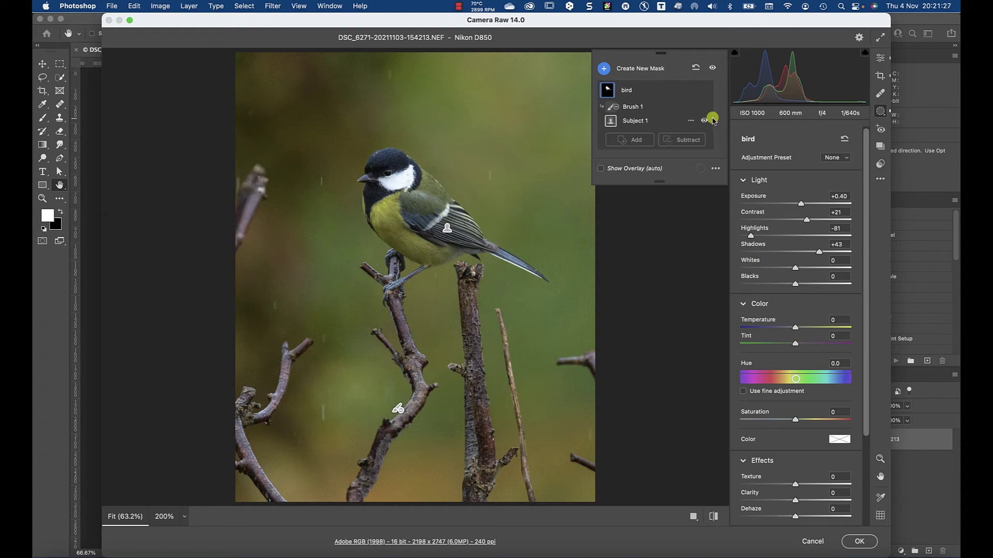
- Toggle the visibility of all mask adjustments repeatedly to compare the photo before and after
click(712, 69)
click(712, 69)
click(712, 70)
click(712, 70)
click(712, 70)
click(712, 71)
click(711, 71)
click(713, 71)
click(713, 73)
click(713, 73)
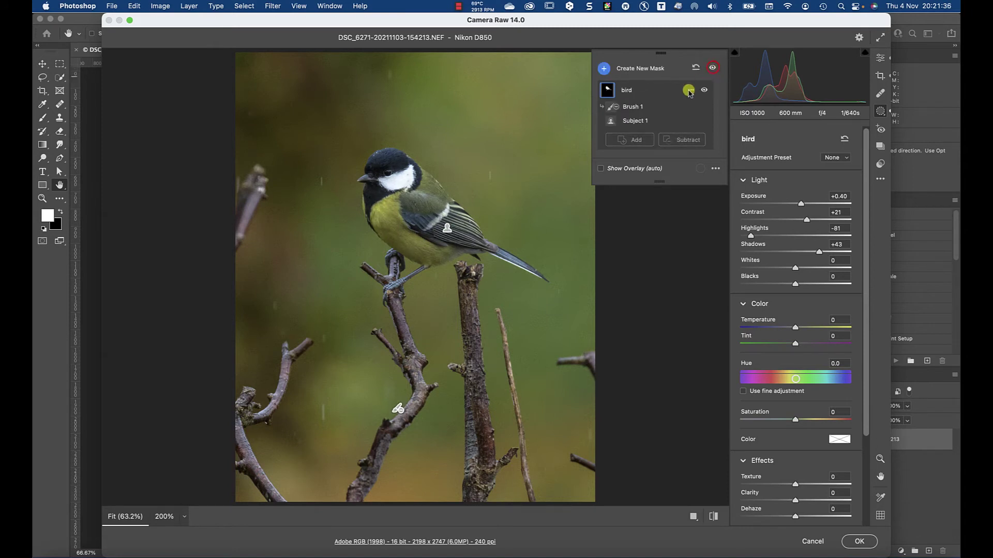
- Toggle the visibility of Brush 1, Subject 1 and the whole bird mask to compare the effect of each
click(659, 108)
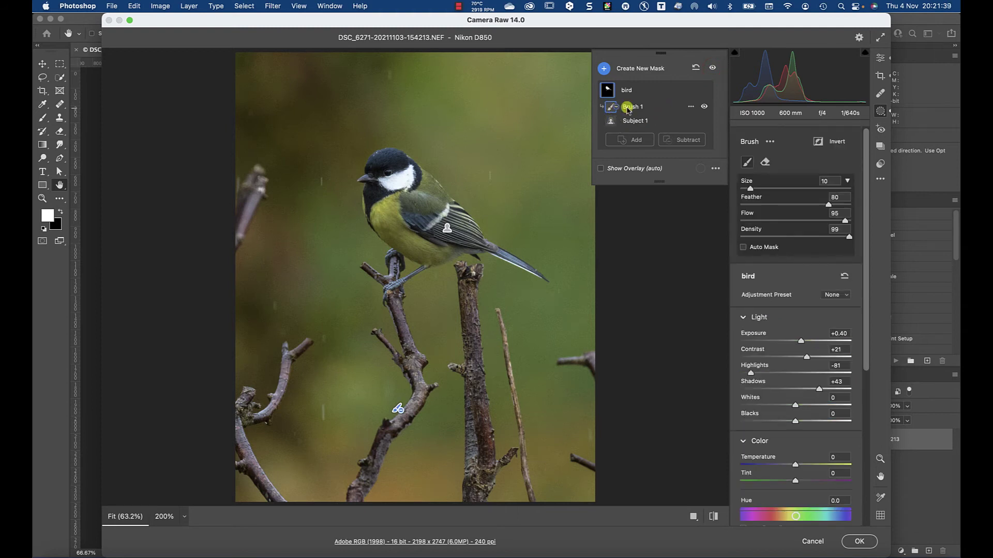
click(706, 108)
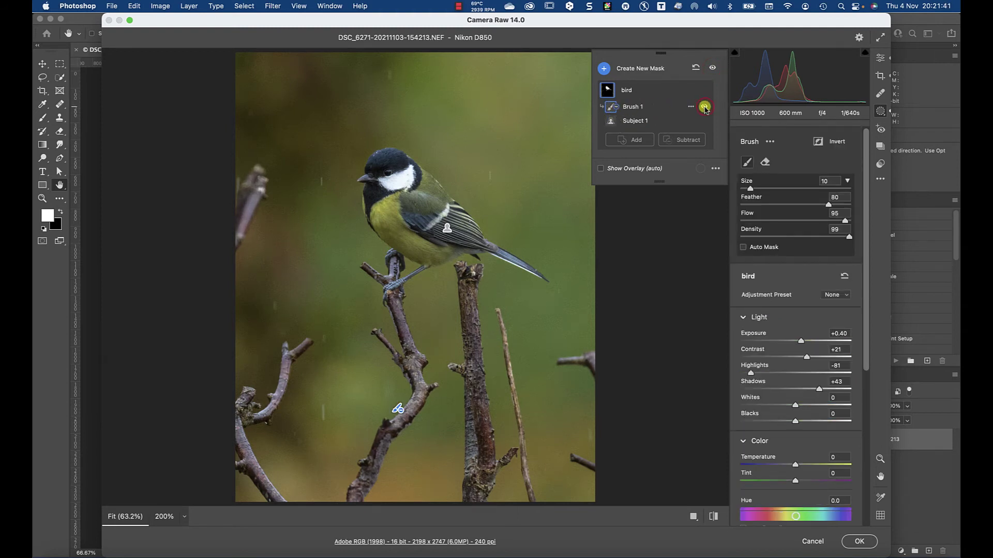
click(705, 108)
click(704, 121)
click(704, 121)
click(704, 121)
click(704, 121)
click(702, 90)
click(702, 90)
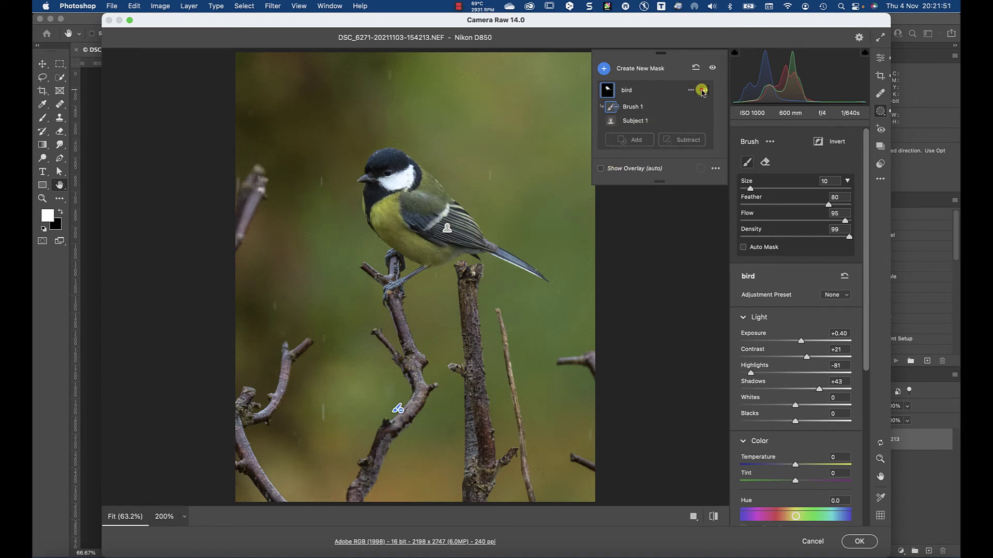
- Create a new Brush mask for the bird's head and set the brush's Flow and Density to 75
right_click(408, 176)
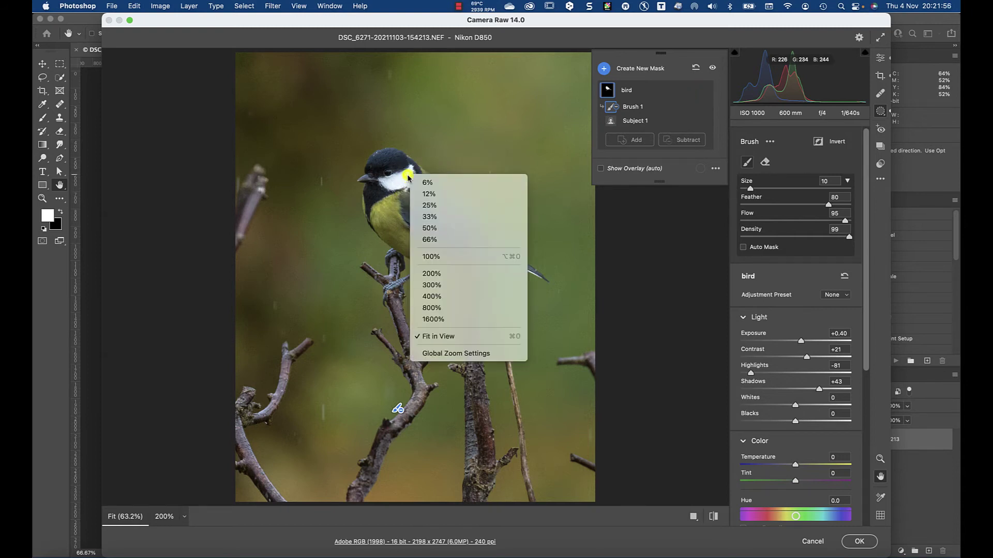
click(462, 287)
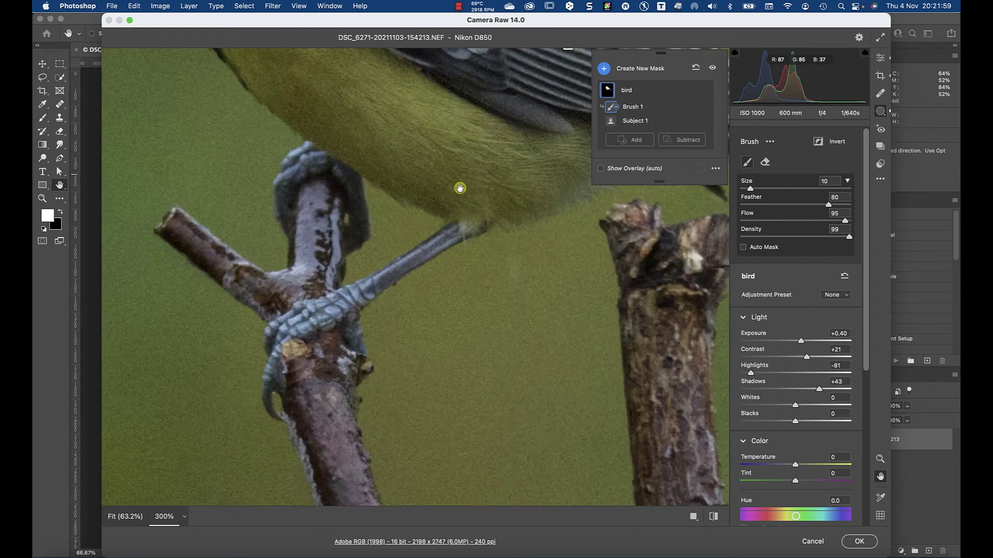
scroll(495, 351, up, 6)
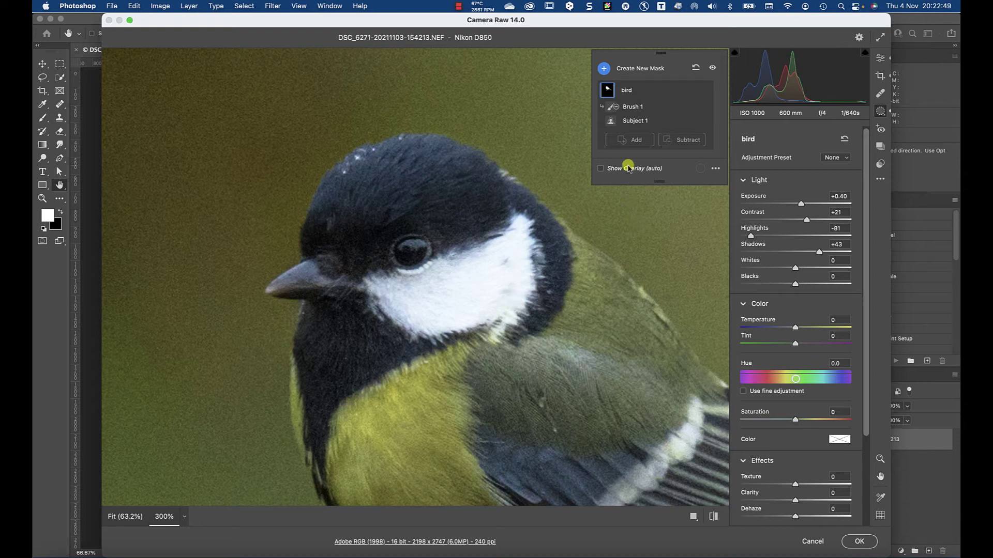
click(605, 69)
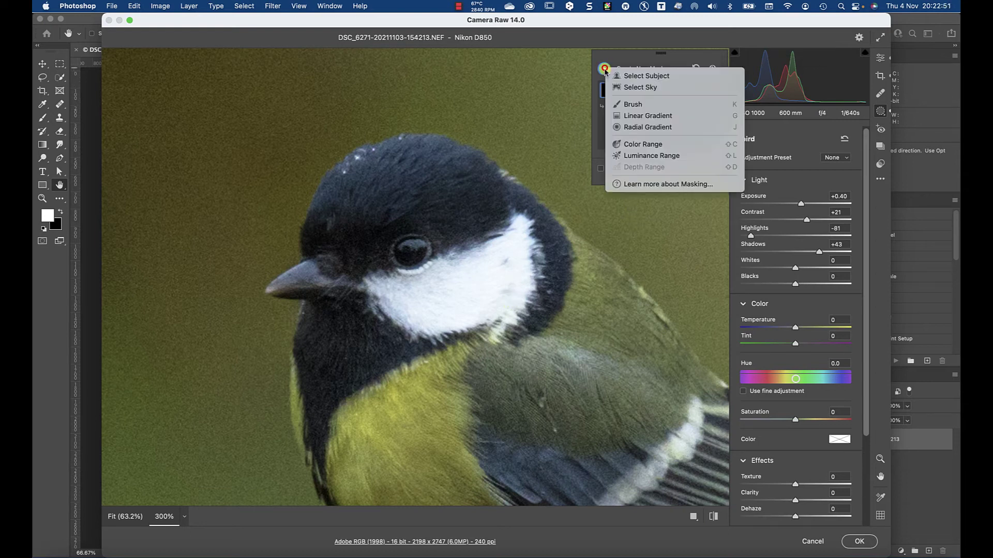
click(640, 104)
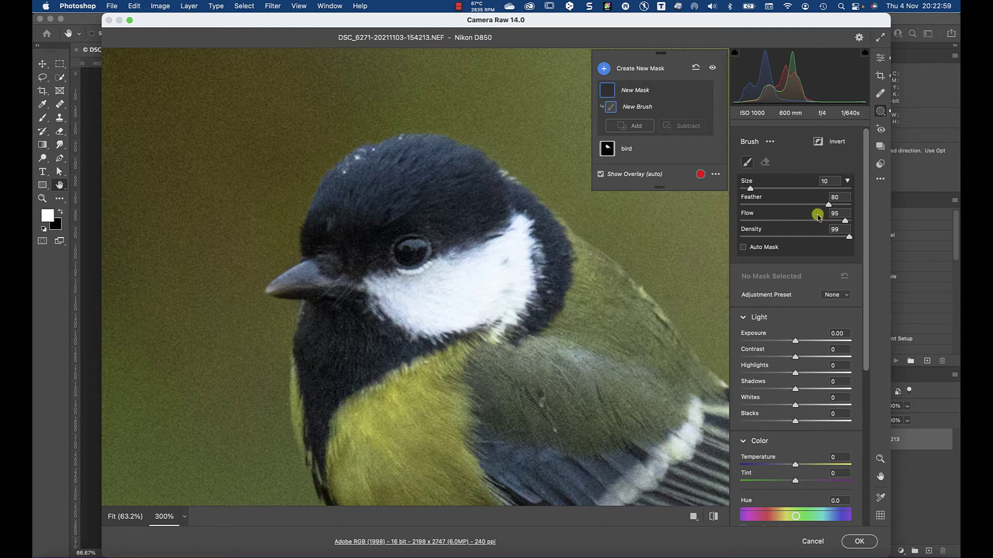
drag(844, 221, 829, 239)
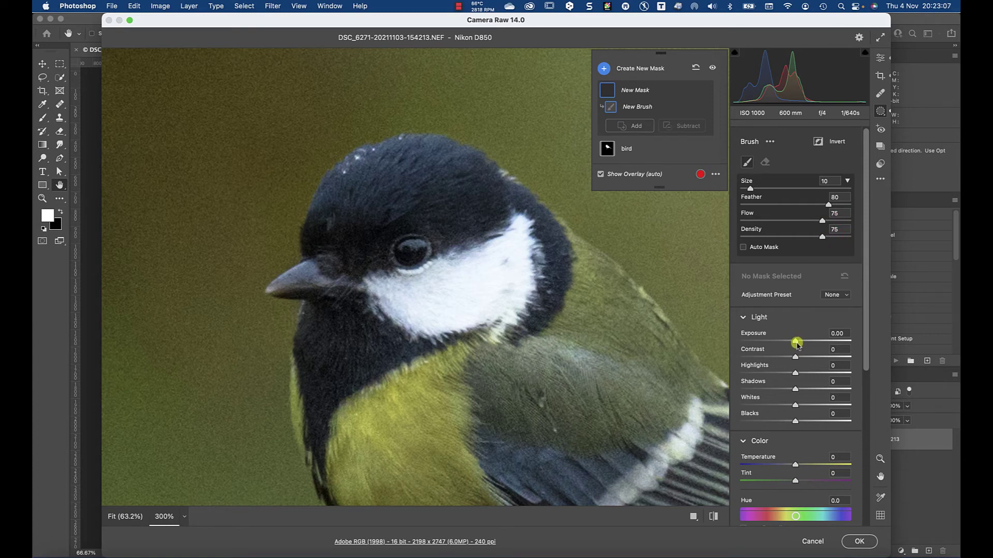
- Set the new mask's Exposure to -1.40 and brush over the bird's white cheek, reducing the brush size to 6 for the edges
drag(793, 341, 775, 349)
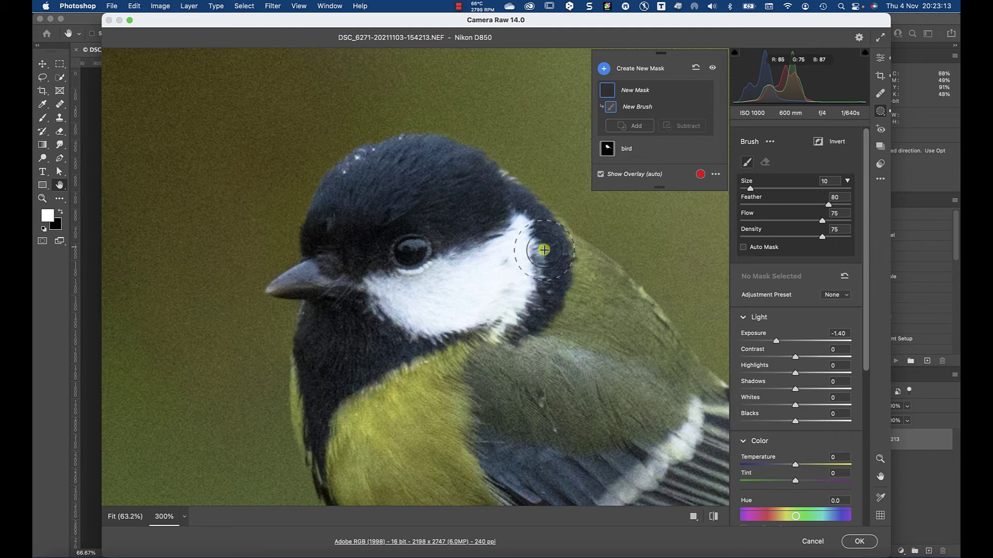
mouse_move(401, 297)
mouse_down()
mouse_move(468, 286)
mouse_move(519, 236)
mouse_move(507, 275)
mouse_move(485, 294)
mouse_move(450, 317)
mouse_move(416, 310)
mouse_up()
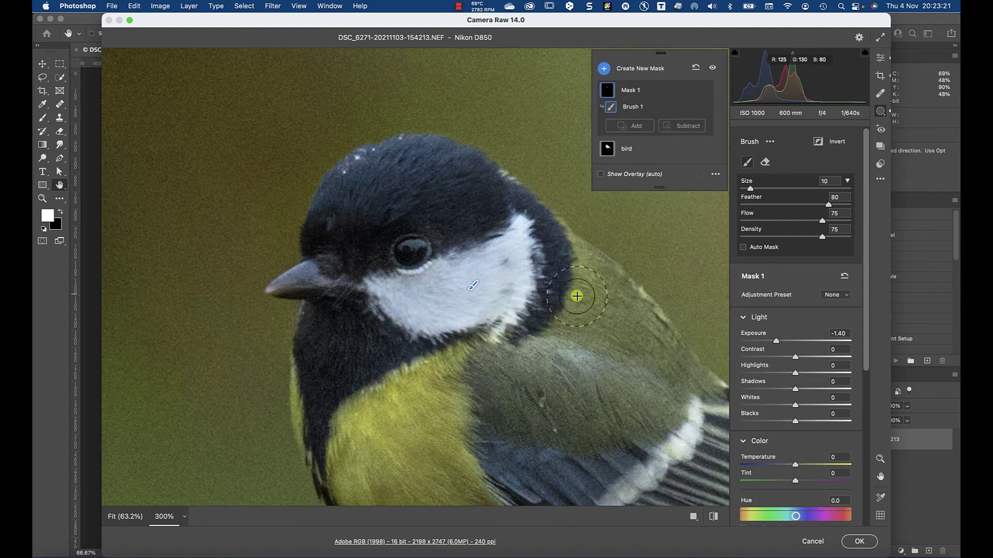
key(bracketright)
key(bracketleft)
key(bracketleft)
key(bracketleft)
click(521, 226)
click(519, 224)
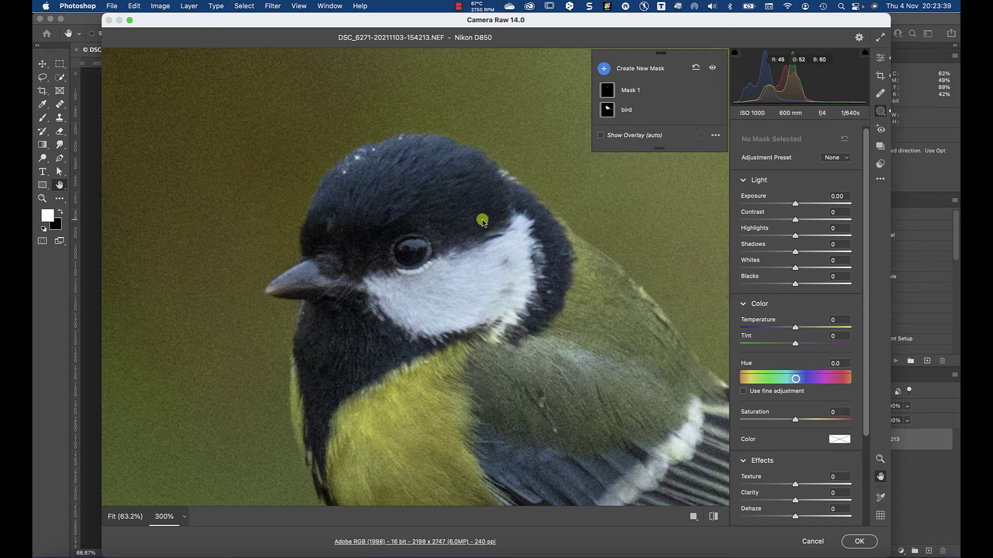
- Fit the whole photo in view and toggle all mask adjustments to compare the bird with and without them
right_click(481, 217)
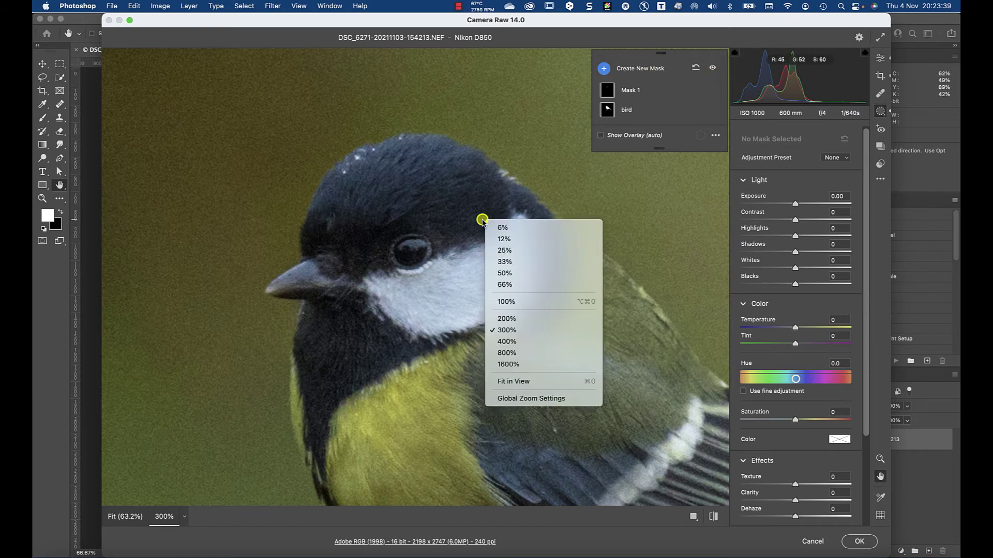
click(520, 383)
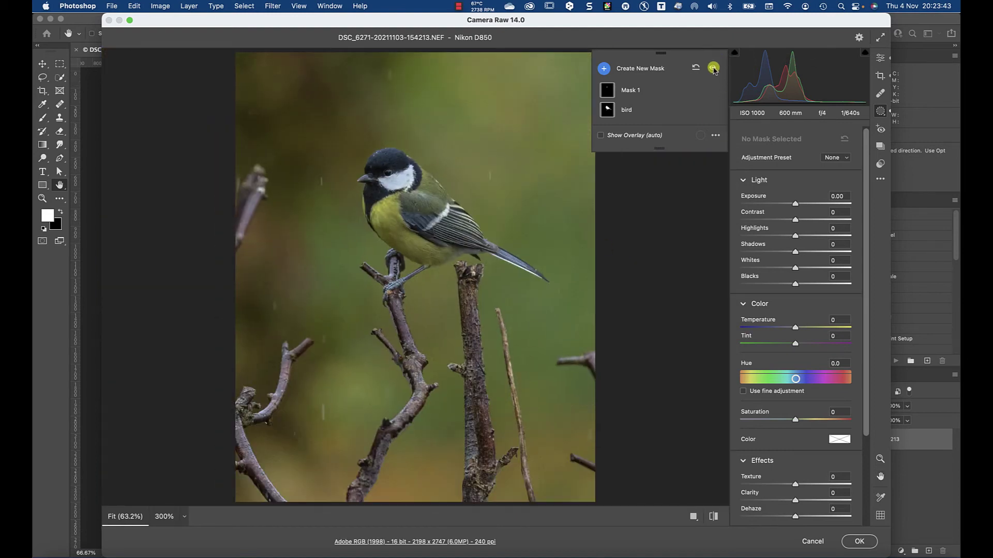
click(713, 69)
click(713, 68)
click(713, 68)
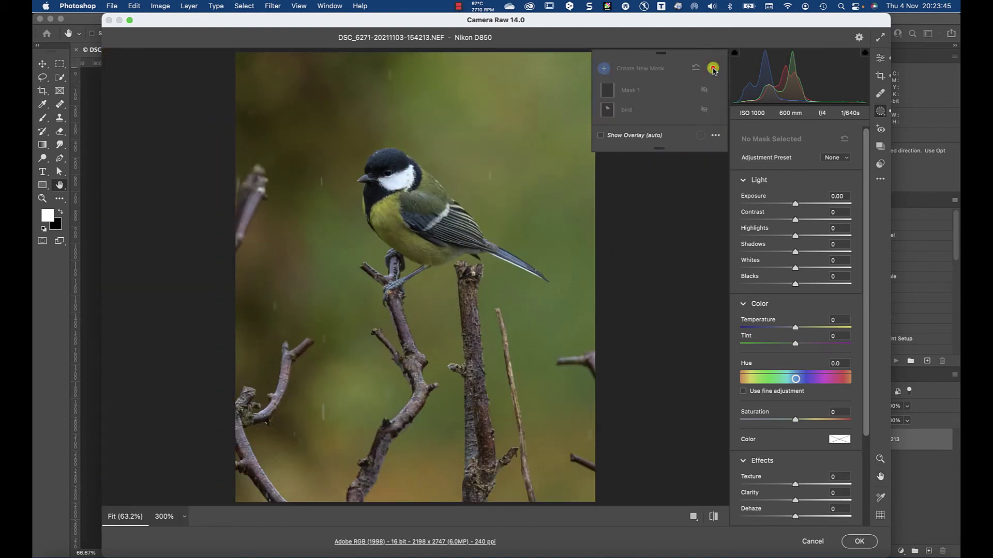
click(712, 68)
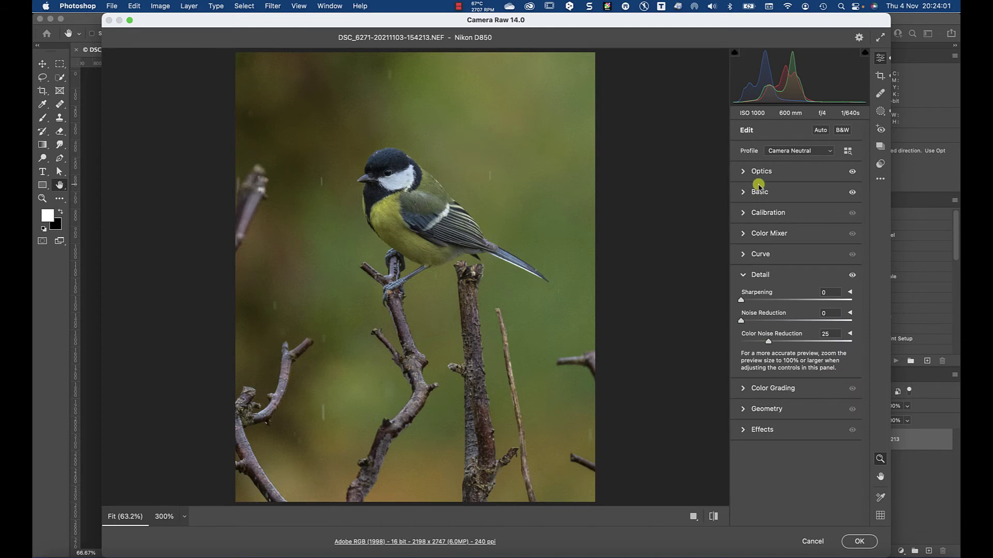
- Set the photo's Basic adjustments to Exposure 0.00, Contrast +8, Shadows -6, Vibrance +25 and Saturation -4
click(756, 192)
drag(804, 278, 795, 276)
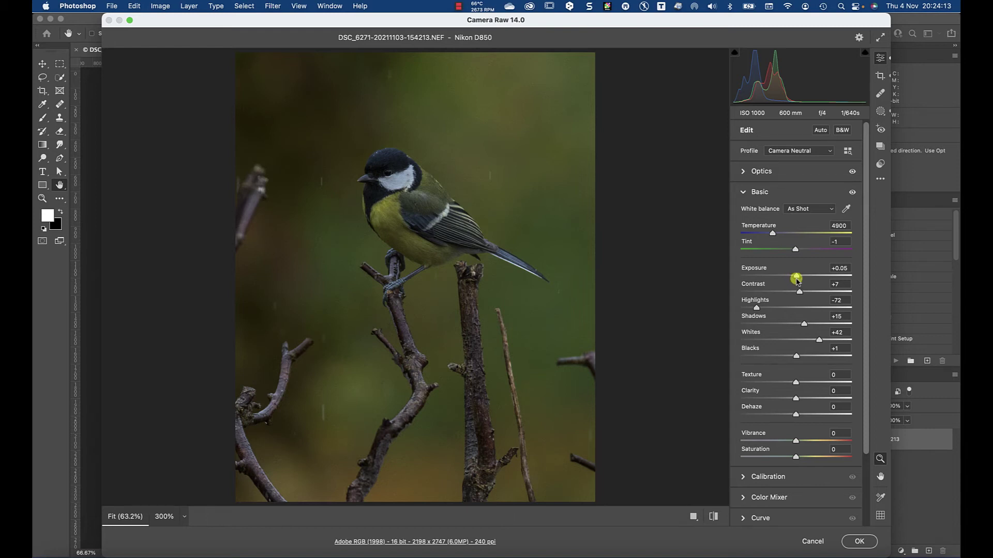
drag(797, 277, 798, 277)
double_click(796, 277)
drag(796, 292, 791, 325)
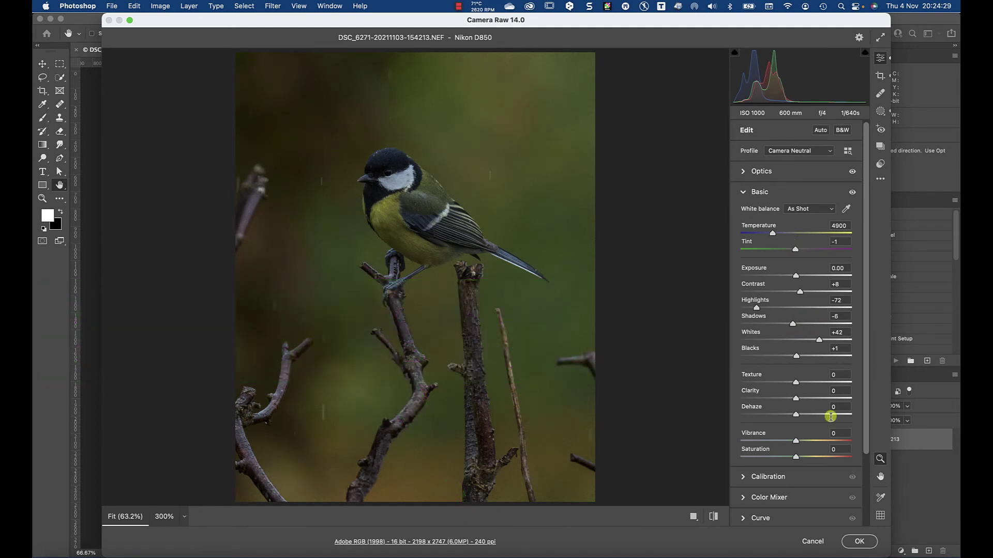
mouse_move(795, 441)
mouse_down()
mouse_move(813, 439)
mouse_move(795, 459)
mouse_move(809, 441)
mouse_up()
click(796, 457)
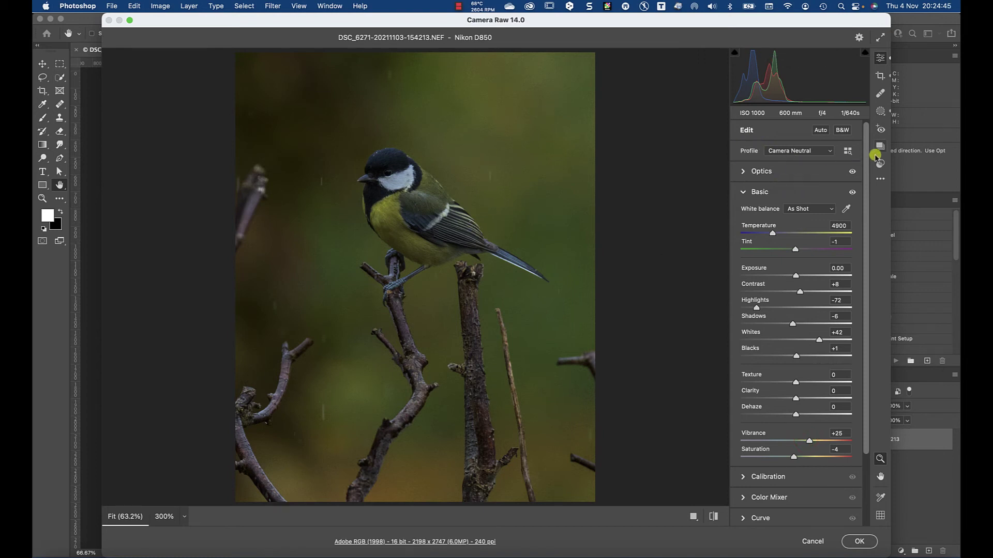
- Raise the bird mask's Exposure to +1.25 and its Contrast to +40
click(880, 111)
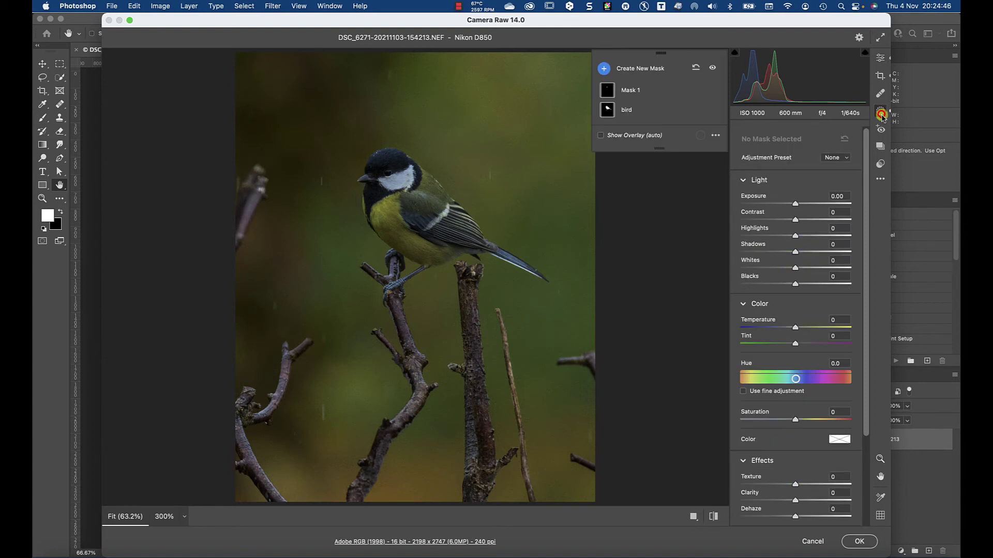
click(609, 109)
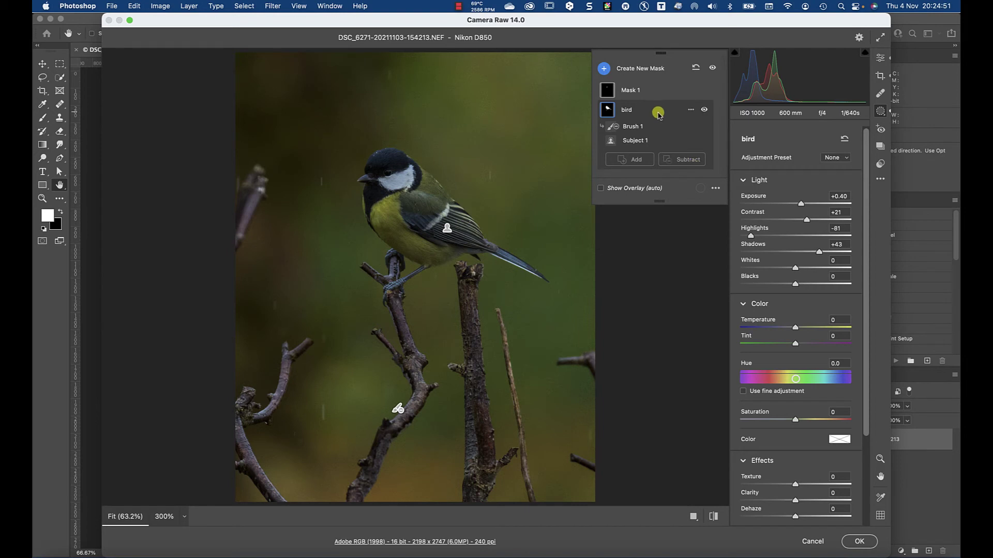
drag(800, 204, 809, 205)
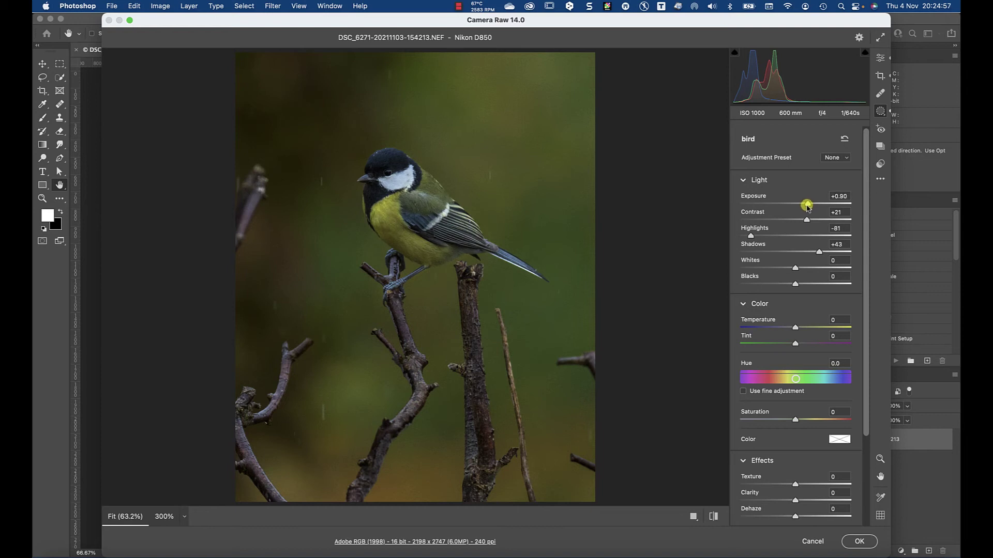
mouse_move(809, 207)
mouse_down()
mouse_move(809, 222)
mouse_move(811, 202)
mouse_move(812, 221)
mouse_move(823, 221)
mouse_move(776, 229)
mouse_move(781, 204)
mouse_move(820, 204)
mouse_move(797, 220)
mouse_move(816, 221)
mouse_move(813, 204)
mouse_up()
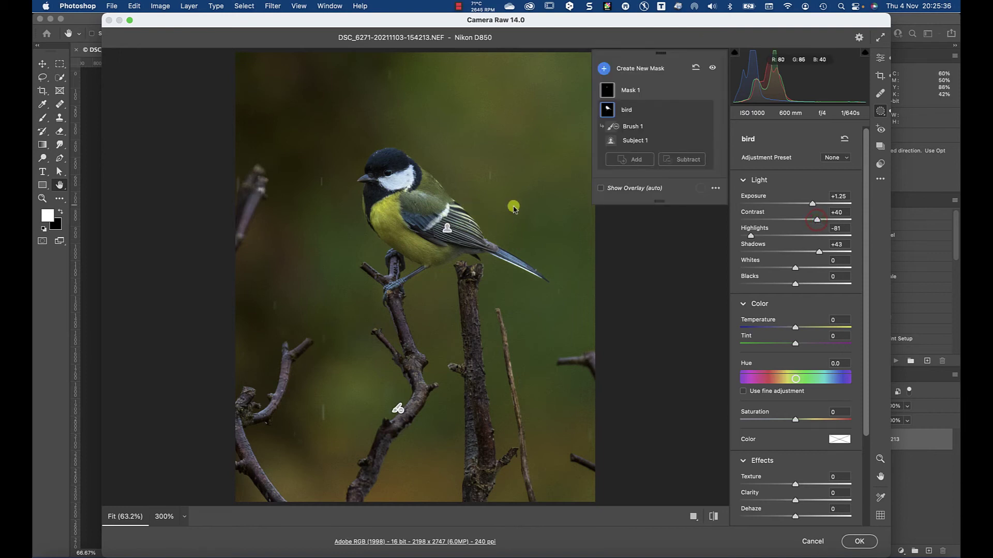
- Toggle all masks off and on to check the brighter, more contrasty bird against the unmasked photo
click(714, 69)
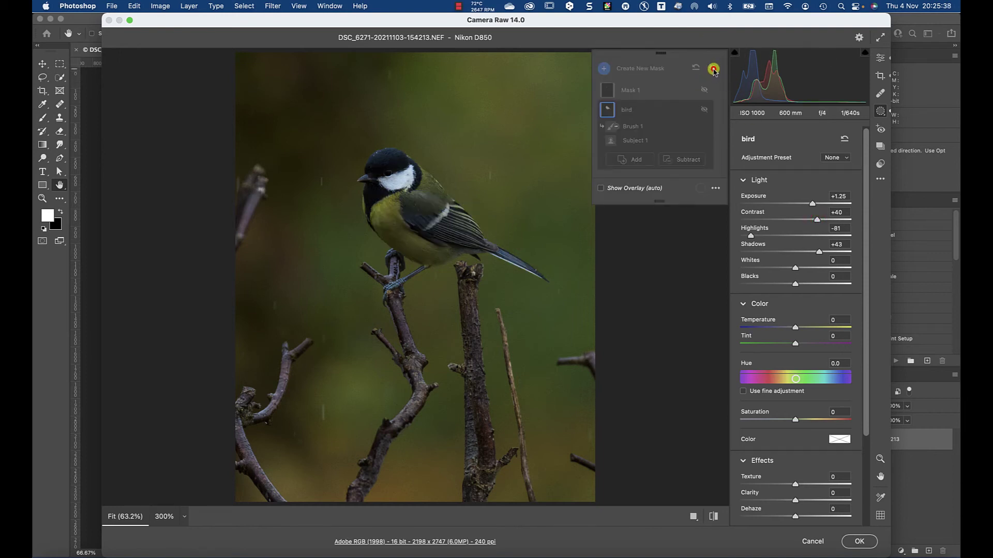
click(714, 69)
click(714, 69)
click(713, 69)
- Set Mask 1 on the white cheek to Contrast -15, Highlights -31, Shadows -10 and Blacks -15, keeping Exposure at -1.40
click(630, 90)
mouse_move(609, 92)
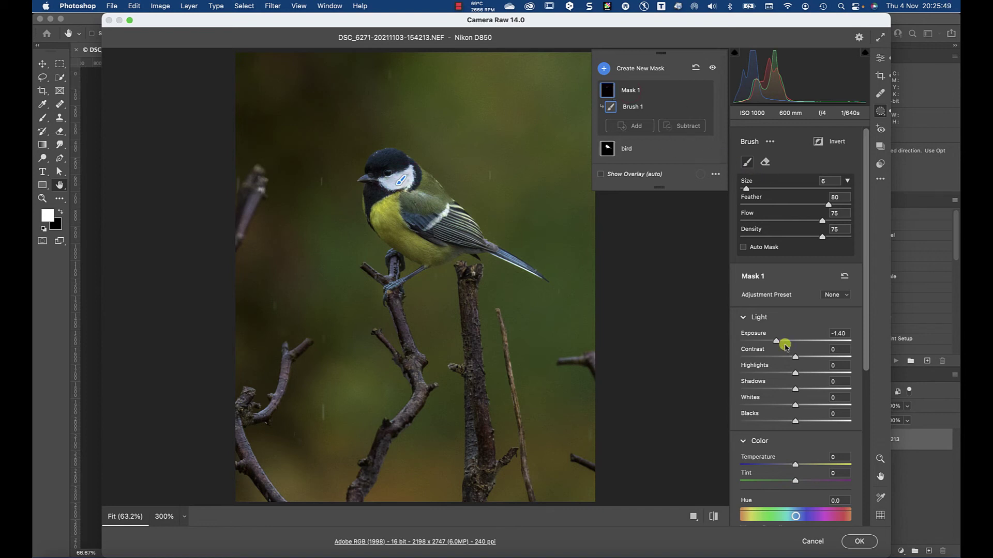
mouse_move(777, 342)
mouse_down()
mouse_move(785, 358)
mouse_move(810, 358)
mouse_move(780, 354)
mouse_move(790, 356)
mouse_move(774, 374)
mouse_move(776, 342)
mouse_up()
drag(796, 389, 787, 421)
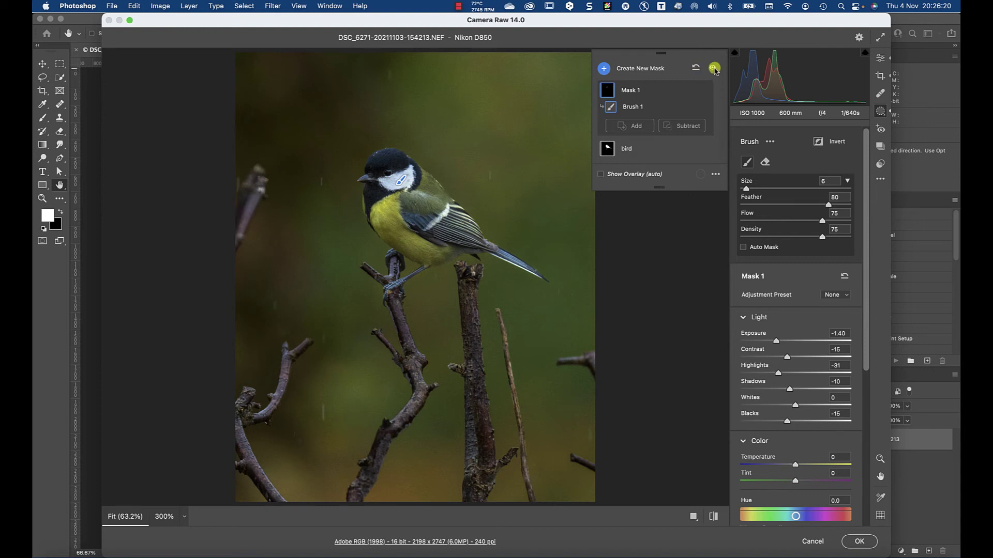
- Switch all mask adjustments off and on several times to judge the combined effect of the cheek and bird masks
click(713, 69)
click(713, 68)
click(713, 68)
click(714, 69)
click(713, 69)
click(713, 68)
scroll(786, 357, down, 5)
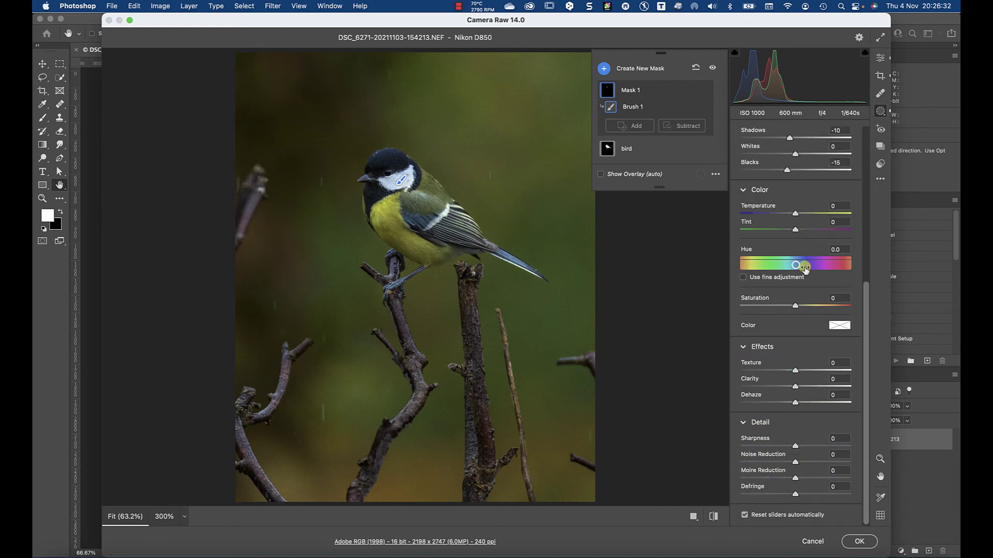
key(e)
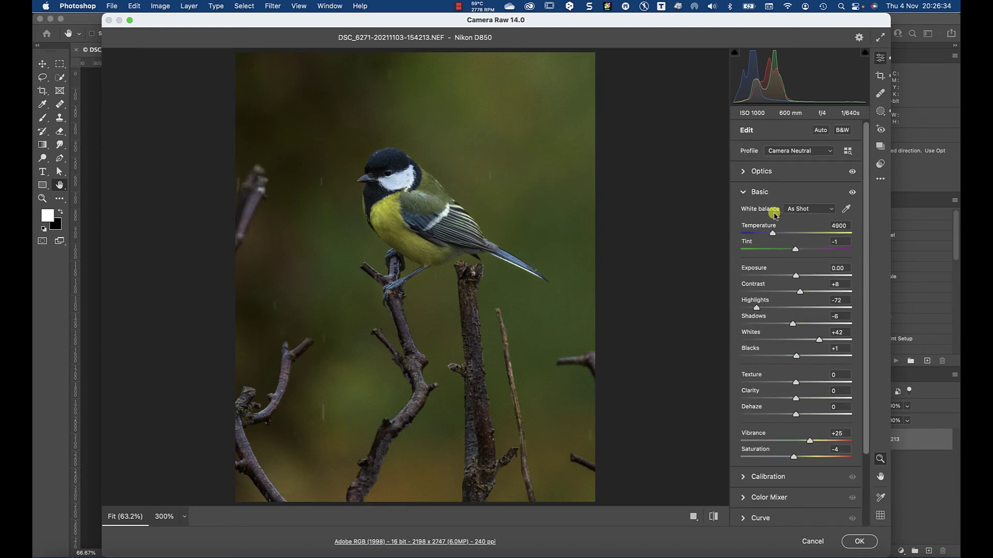
scroll(746, 308, down, 3)
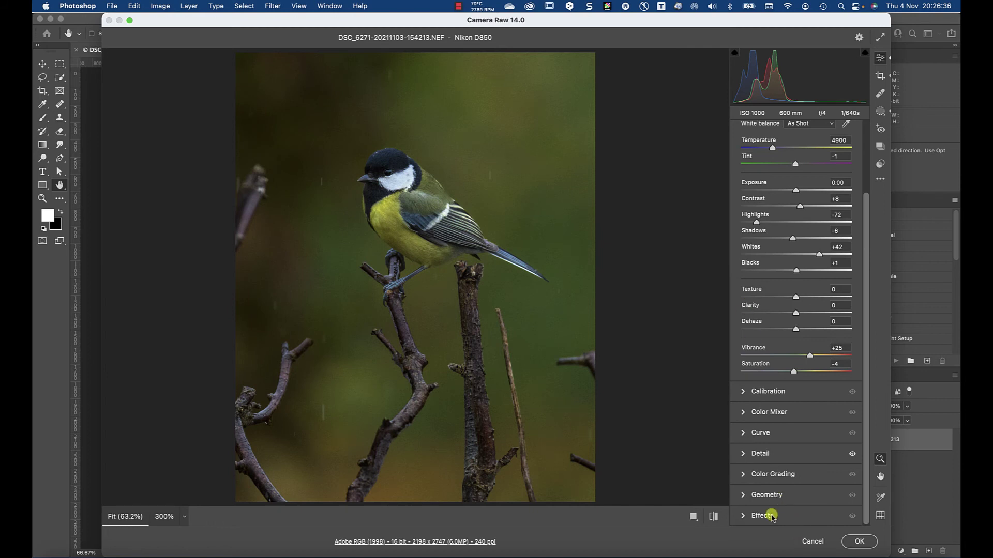
click(770, 515)
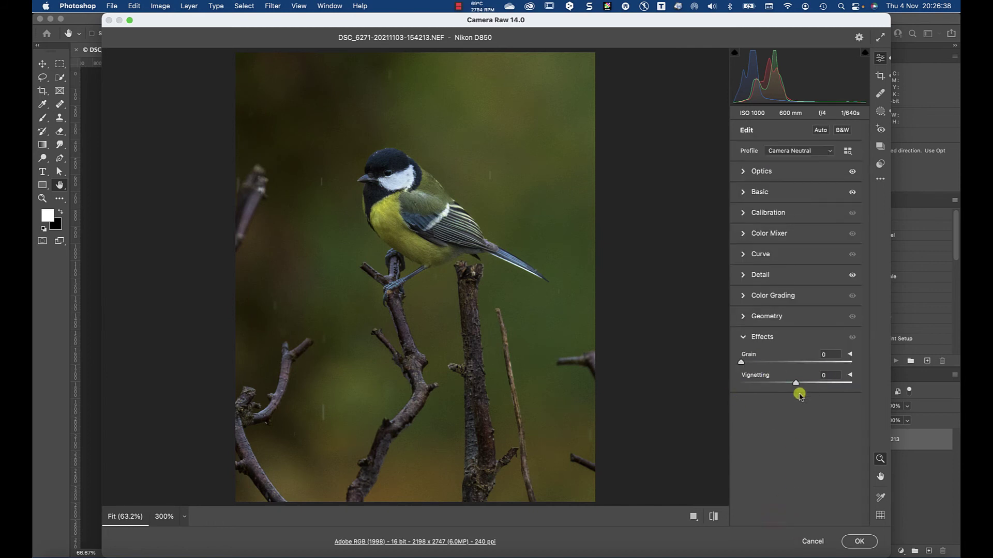
click(745, 339)
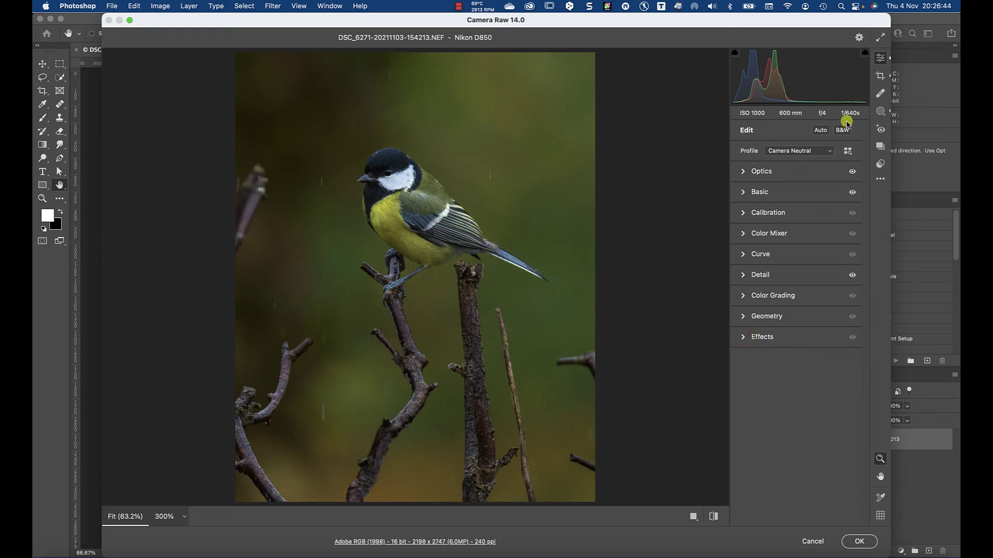
- Create a Radial Gradient mask centred on the bird with Feather 100, tilt it along the body and enlarge it past the photo's sides
click(881, 113)
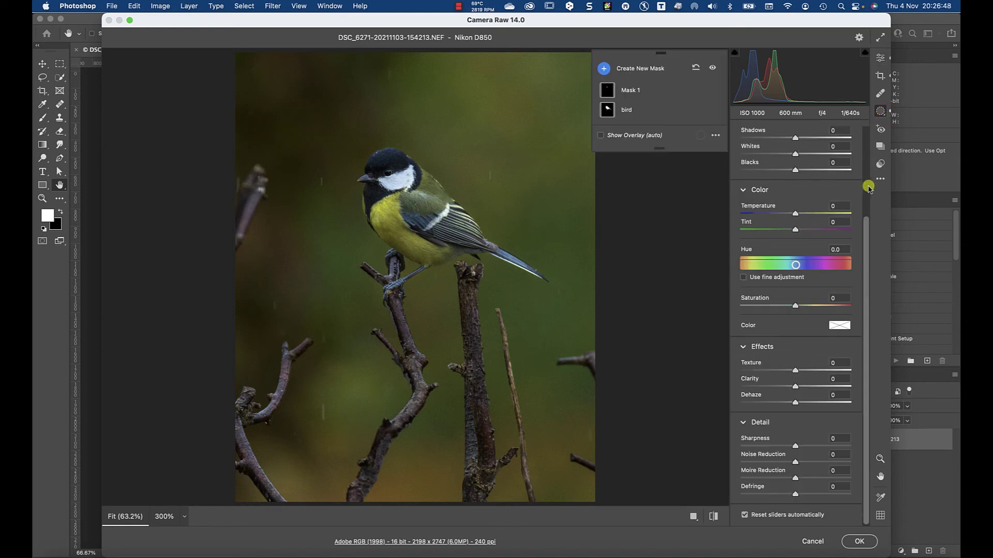
click(603, 69)
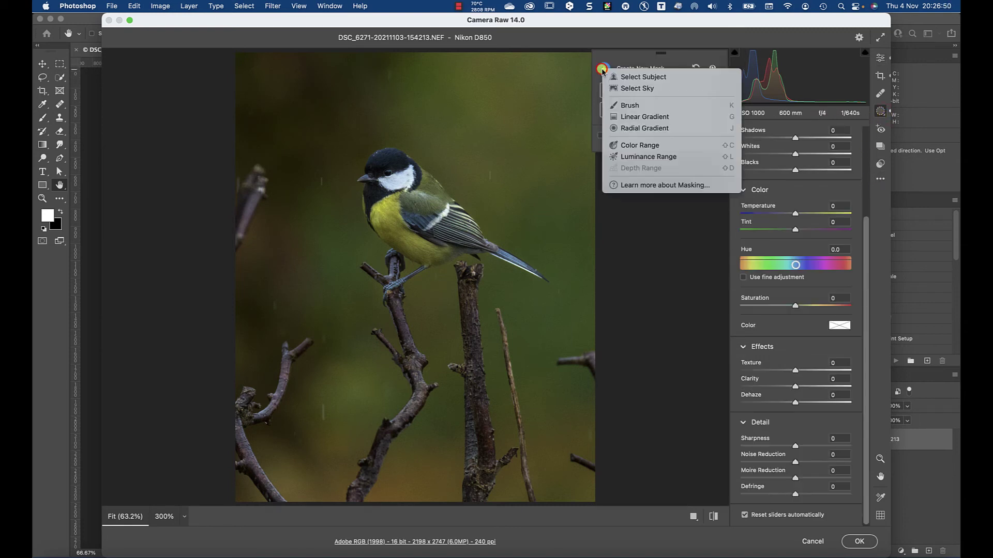
click(667, 127)
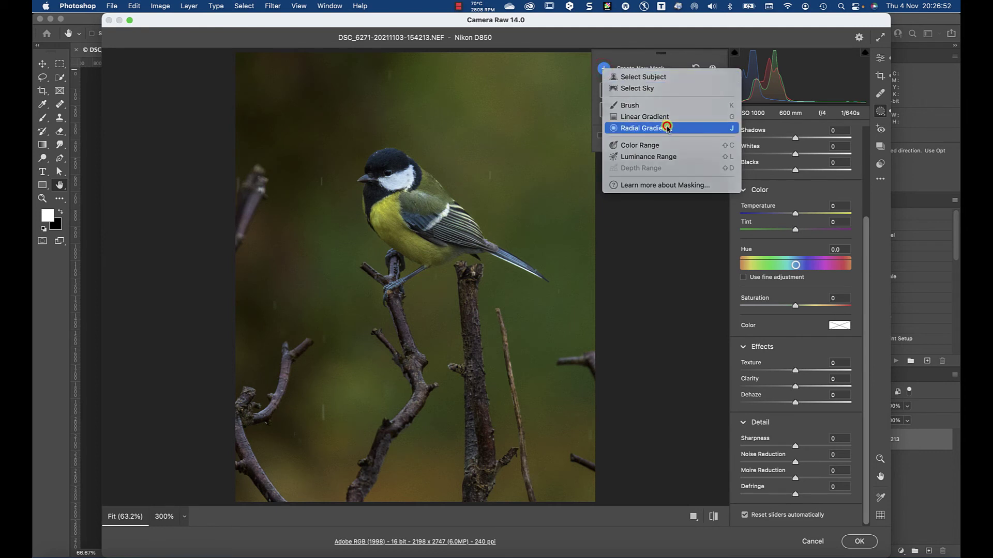
drag(406, 196, 507, 261)
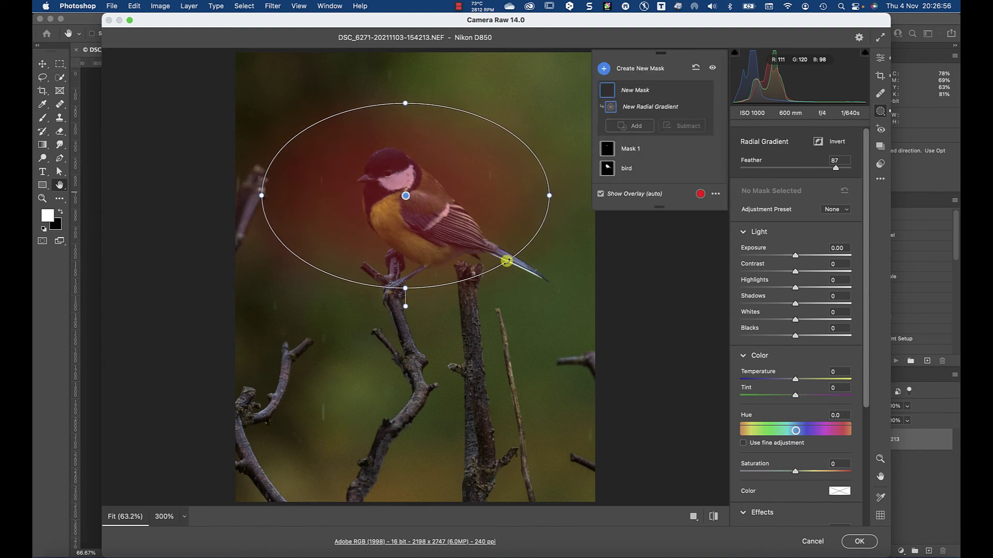
drag(835, 171, 882, 186)
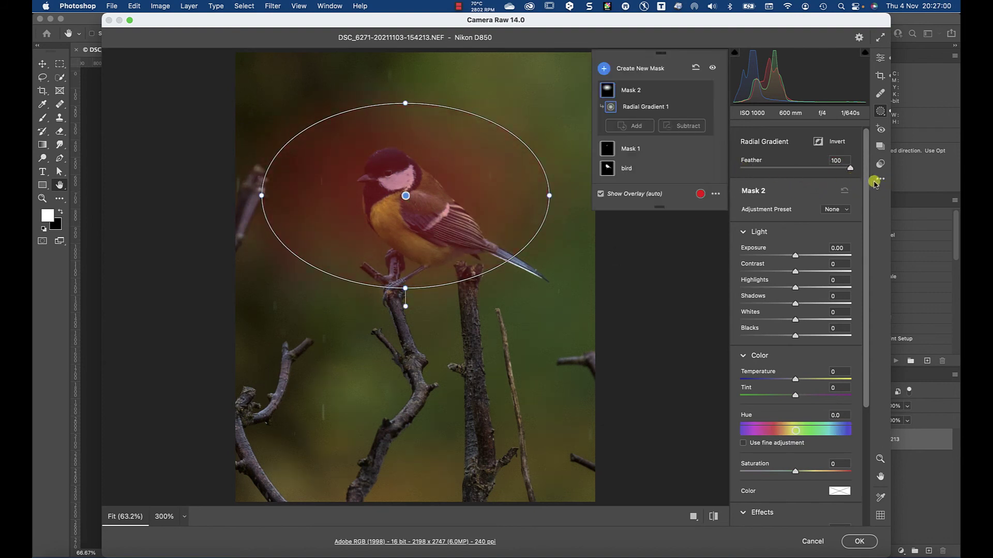
drag(555, 197, 539, 272)
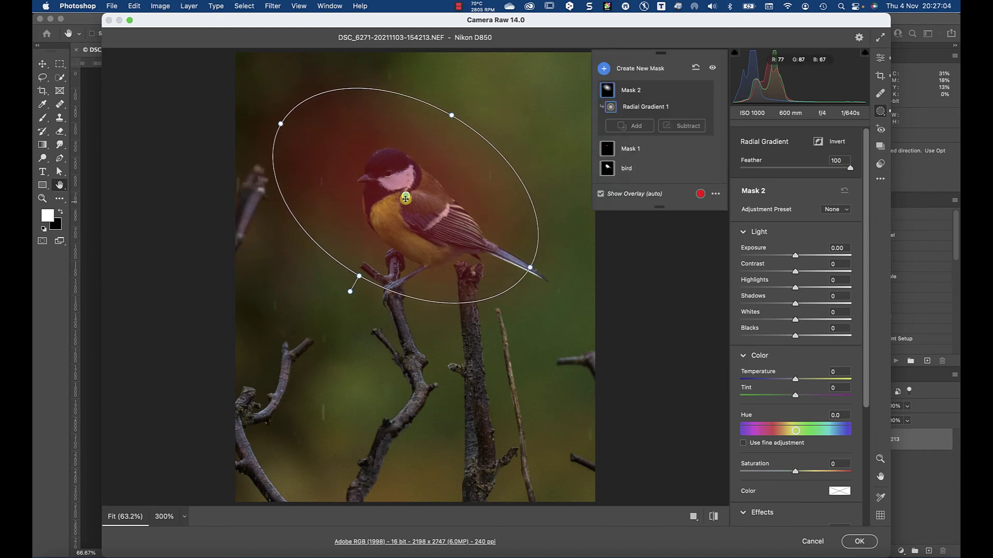
drag(282, 122, 298, 136)
drag(355, 274, 310, 370)
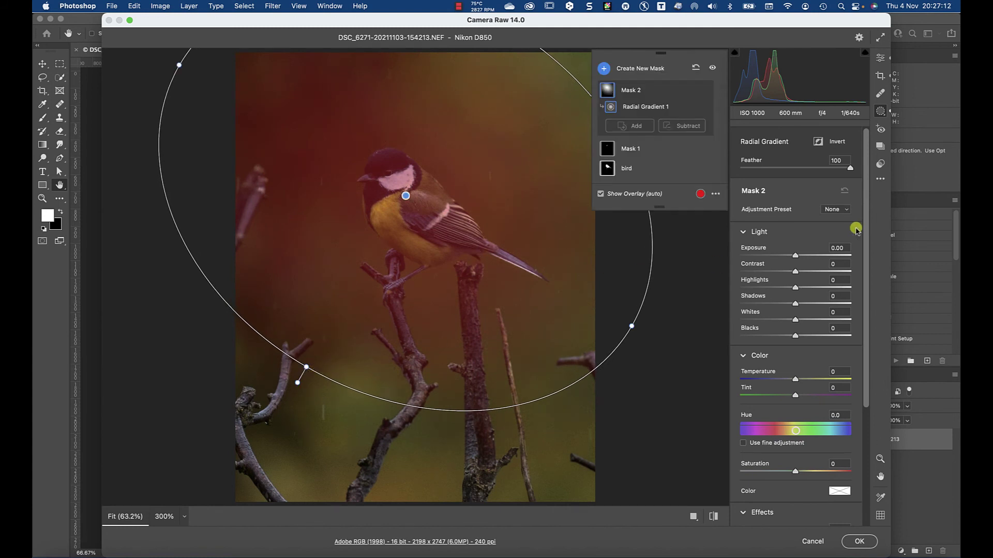
- Invert the radial gradient so it affects the surroundings and set its Exposure to -0.60 as a vignette
click(817, 143)
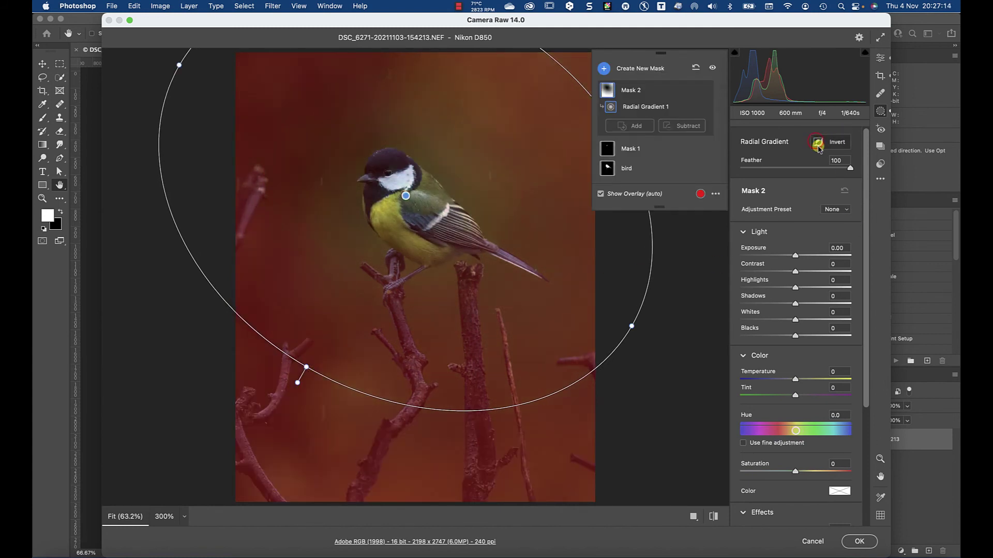
drag(794, 256, 785, 257)
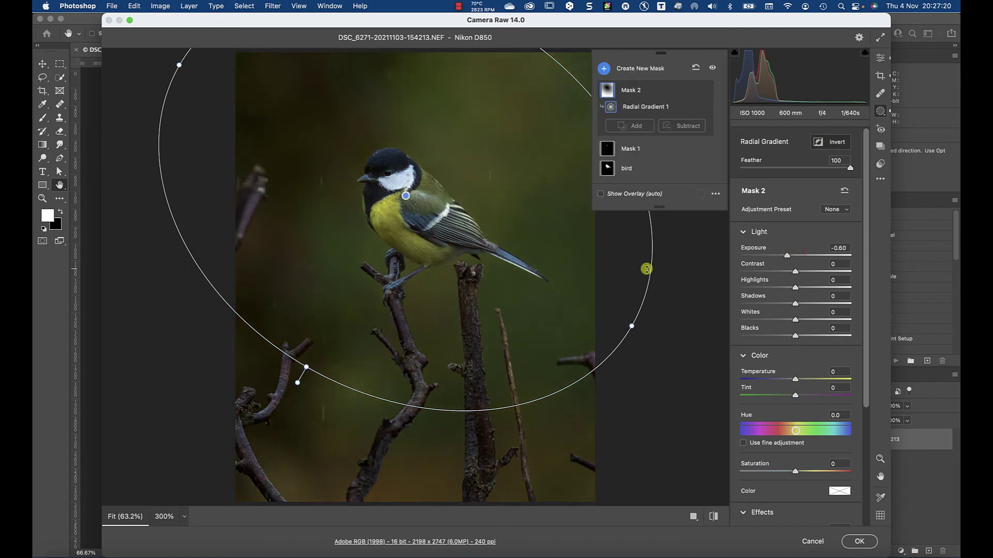
click(647, 269)
- Return to the Edit settings and switch repeatedly between the before and after views of the whole photo
key(e)
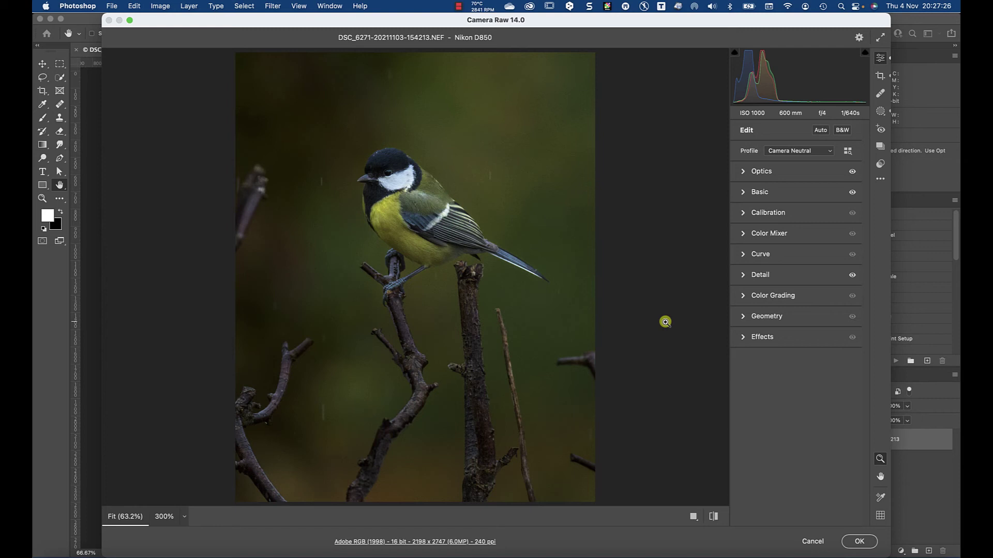
key(p)
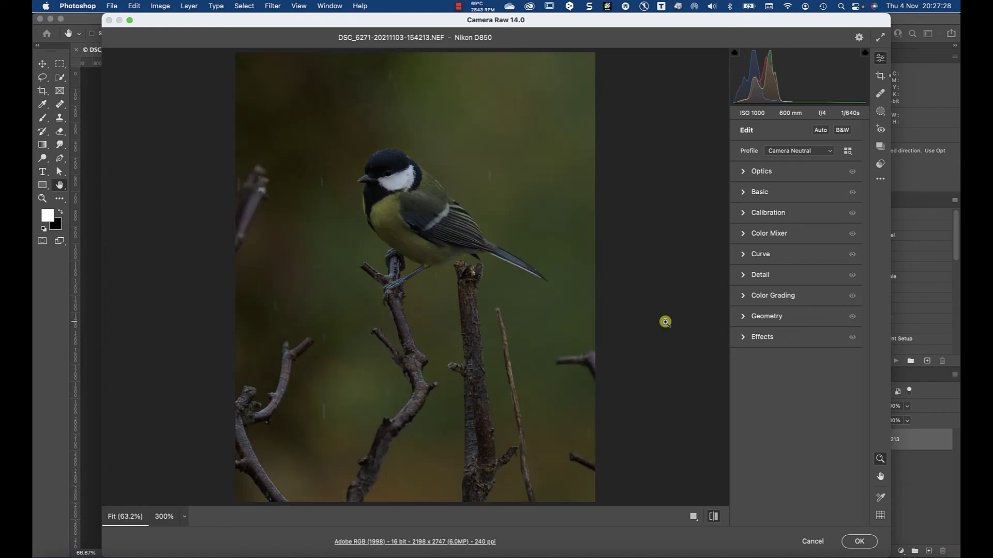
key(p)
key(p)
key(p)
key(p)
key(p)
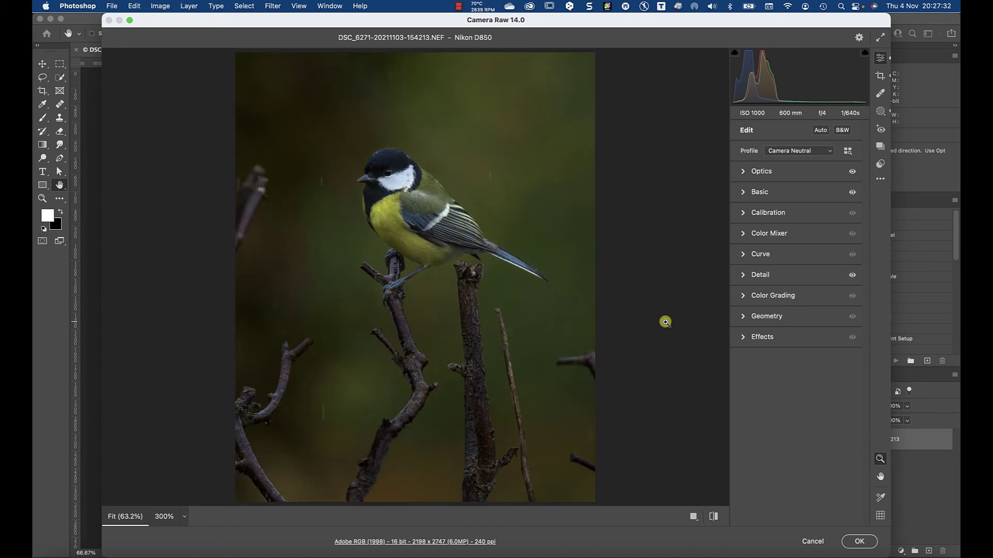
key(p)
key(p)
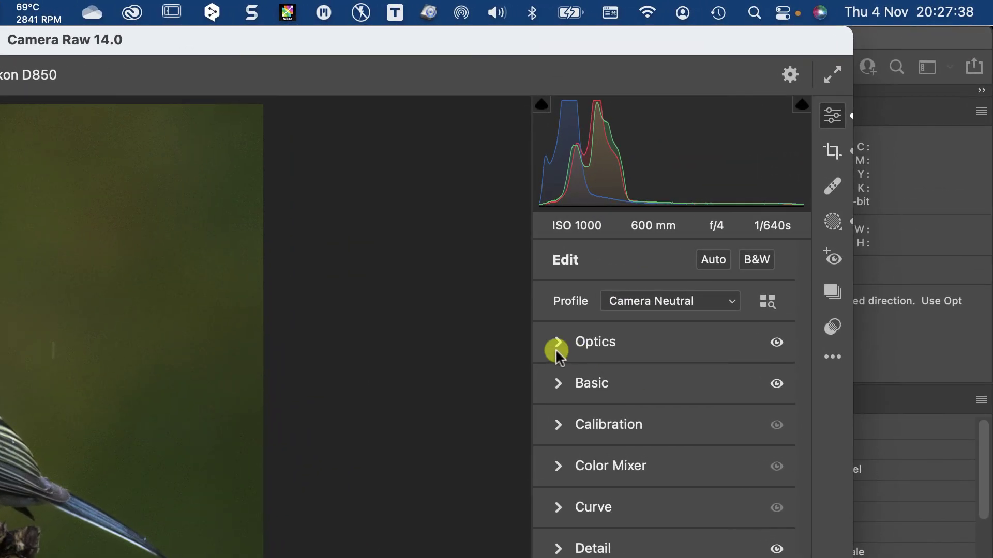
- Show the Optics settings and switch between the before and after views to compare the photo with its original
click(557, 344)
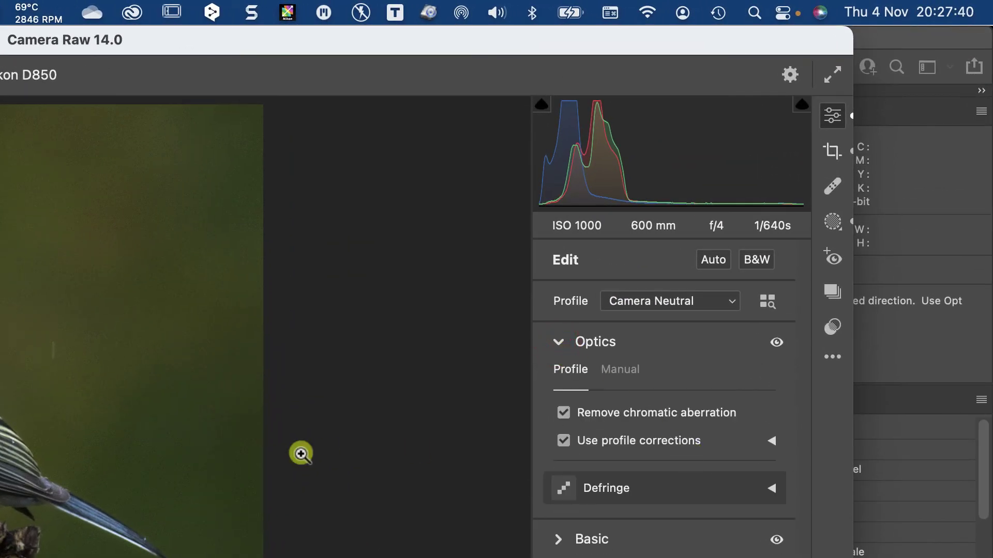
key(p)
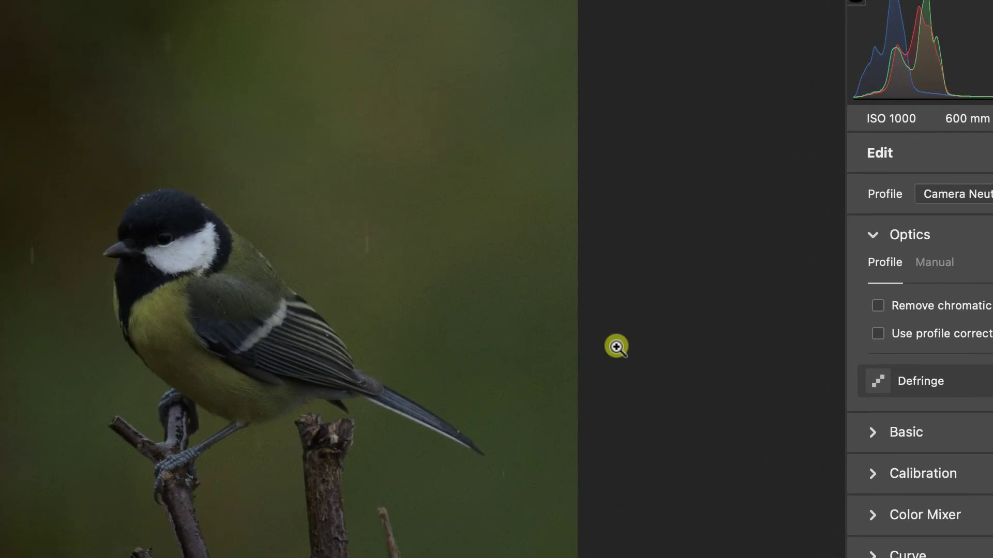
key(p)
key(p)
key(p)
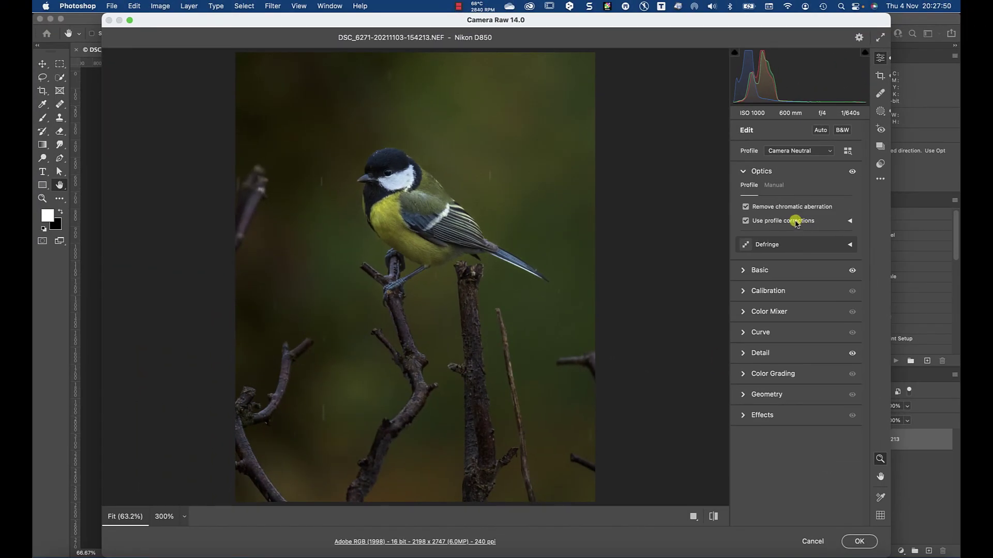
- Turn the lens profile corrections off, compare the before and after views, and turn the corrections back on
click(794, 221)
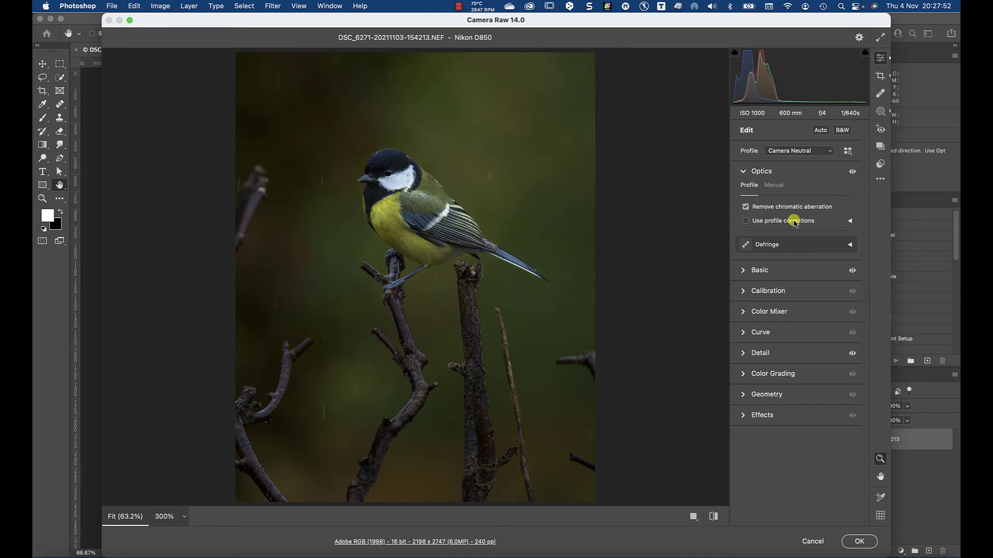
key(p)
key(p)
key(p)
key(p)
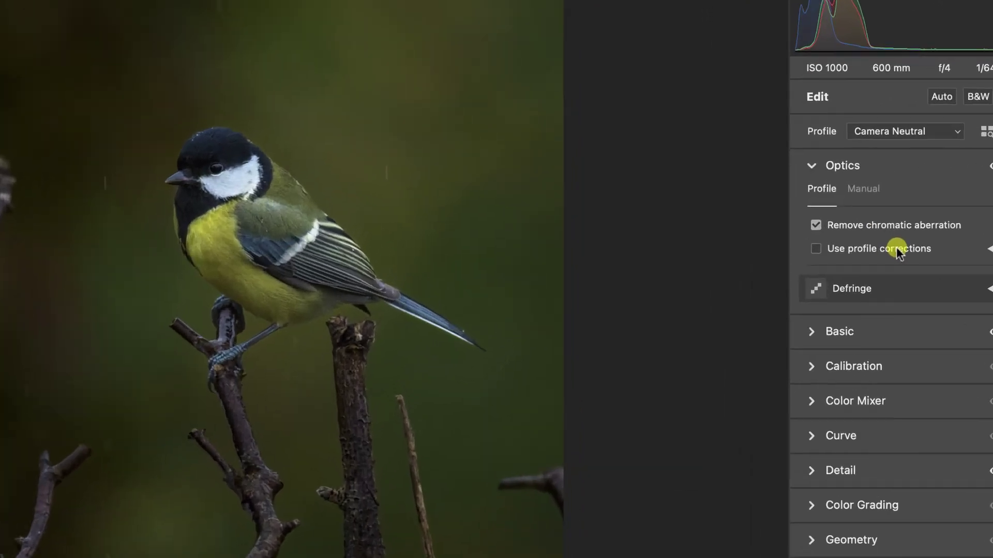
click(794, 221)
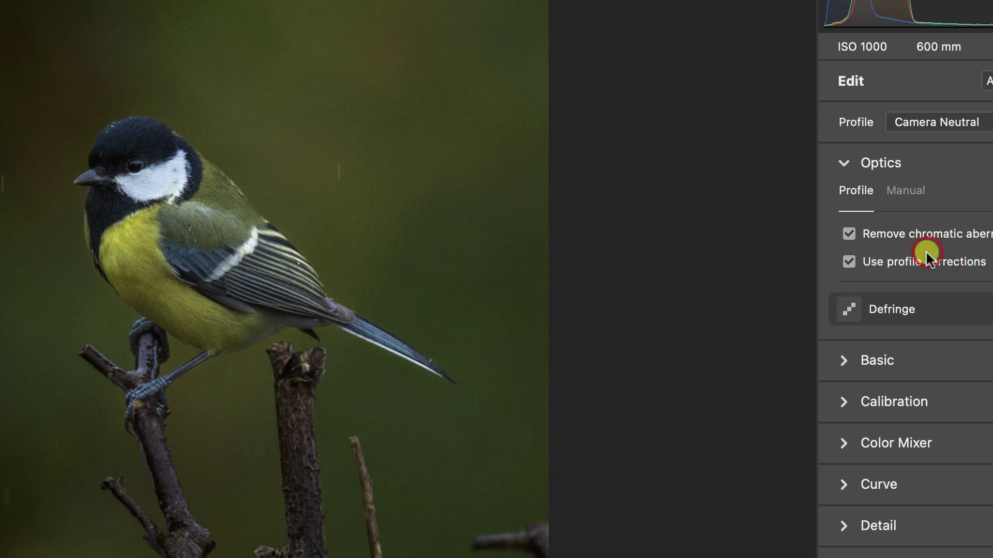
- Switch only the lens profile corrections off and on repeatedly to judge their effect, leave them on and close the Optics settings
click(921, 261)
click(921, 261)
click(923, 261)
click(924, 260)
click(925, 260)
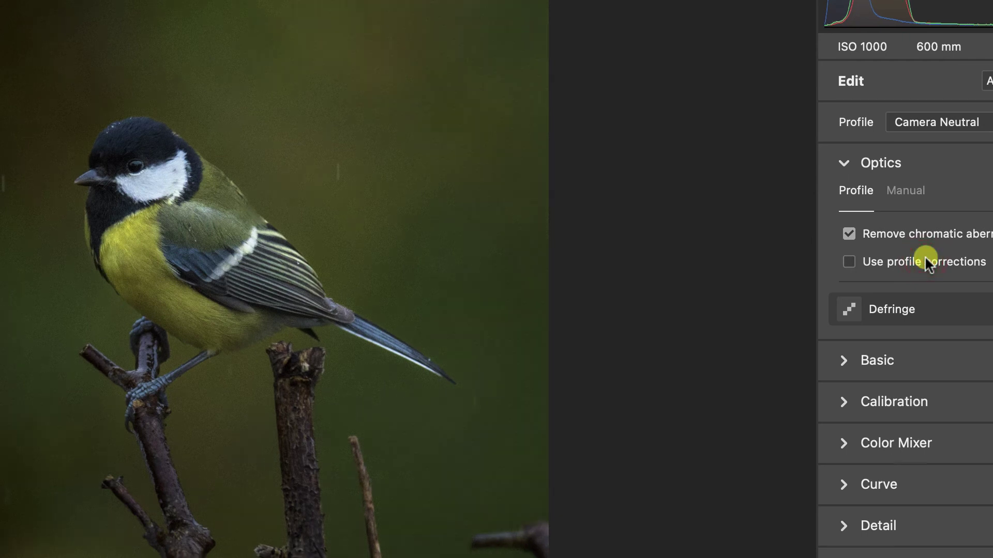
click(925, 259)
click(925, 260)
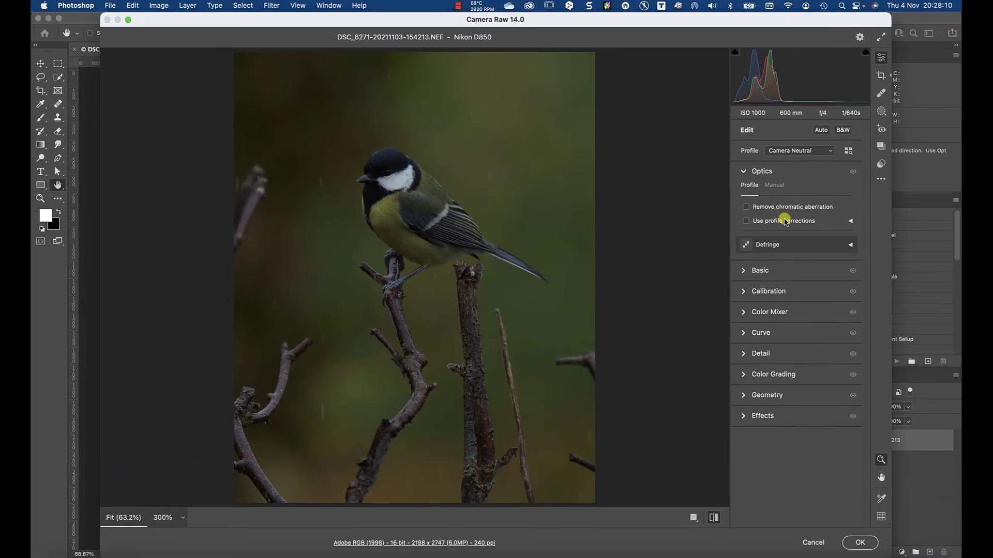
click(785, 221)
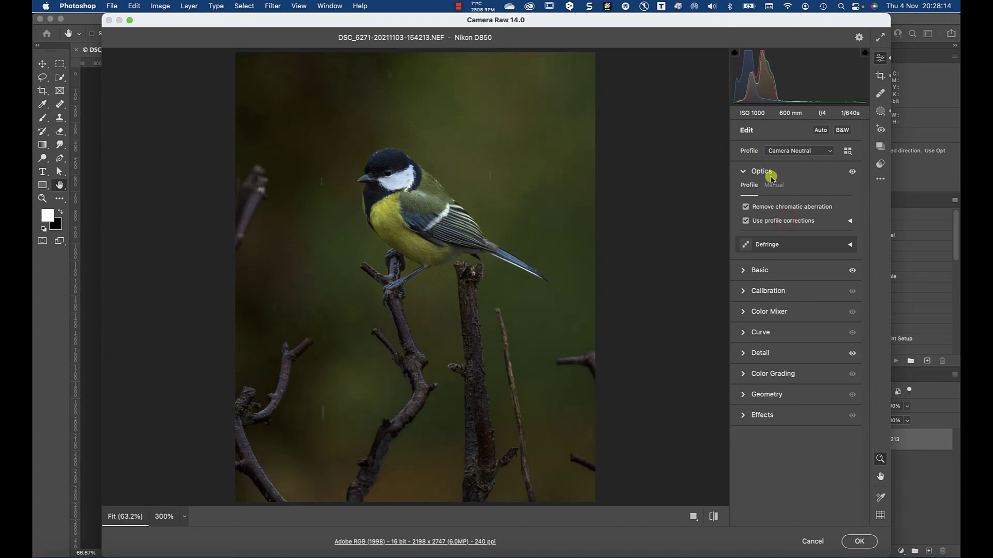
click(743, 172)
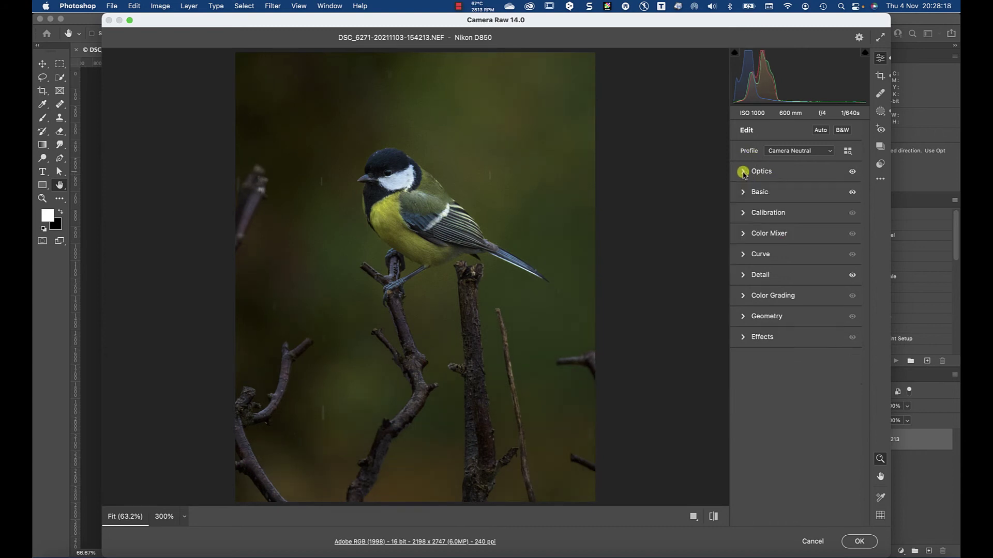
- In Calibration, set the primary saturations to +12 for Red, +20 for Green and +17 for Blue
click(772, 213)
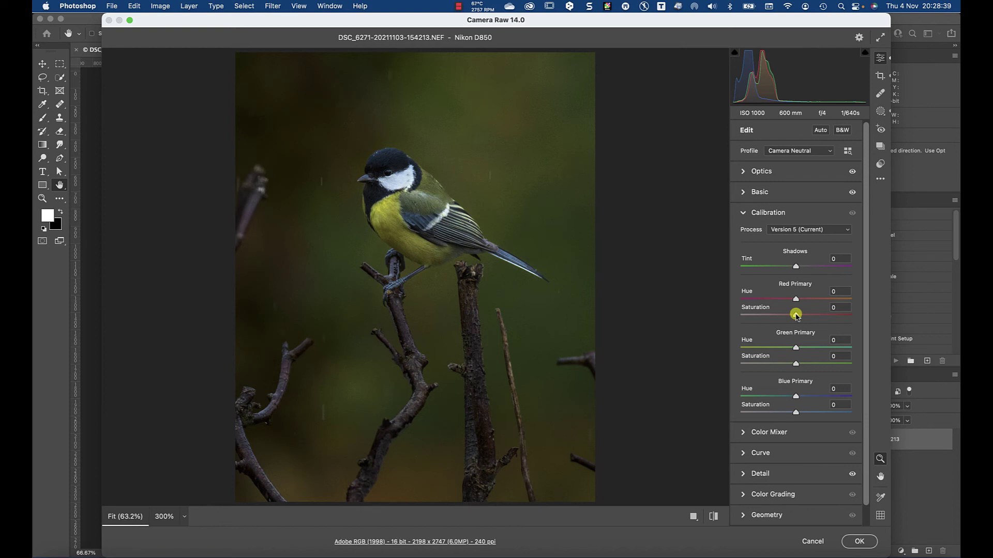
mouse_move(796, 314)
mouse_down()
mouse_move(826, 319)
mouse_move(785, 326)
mouse_move(831, 319)
mouse_move(792, 320)
mouse_move(803, 321)
mouse_up()
mouse_move(795, 364)
mouse_down()
mouse_move(822, 362)
mouse_move(774, 362)
mouse_move(840, 362)
mouse_move(768, 363)
mouse_move(825, 362)
mouse_move(806, 364)
mouse_up()
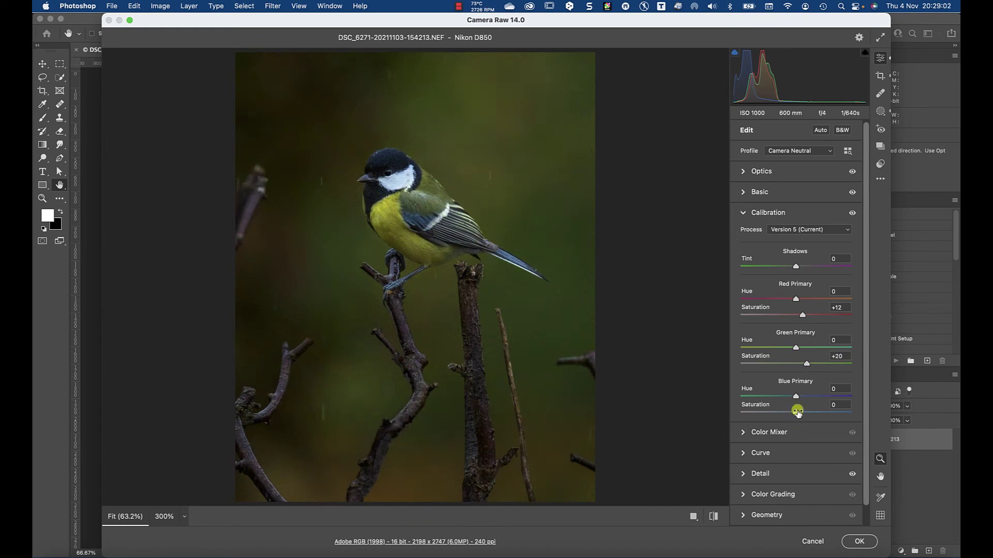
mouse_move(795, 414)
mouse_down()
mouse_move(840, 408)
mouse_move(805, 411)
mouse_up()
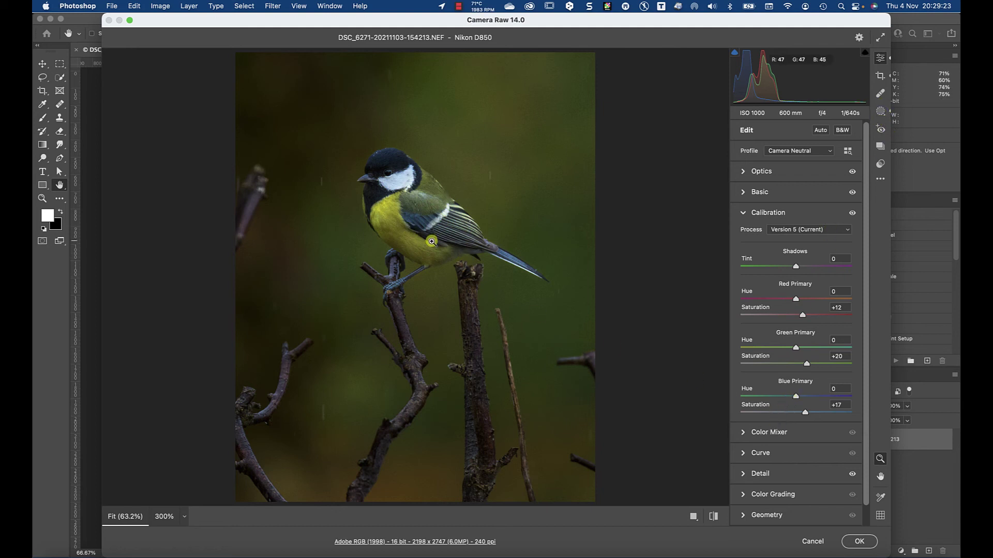
key(h)
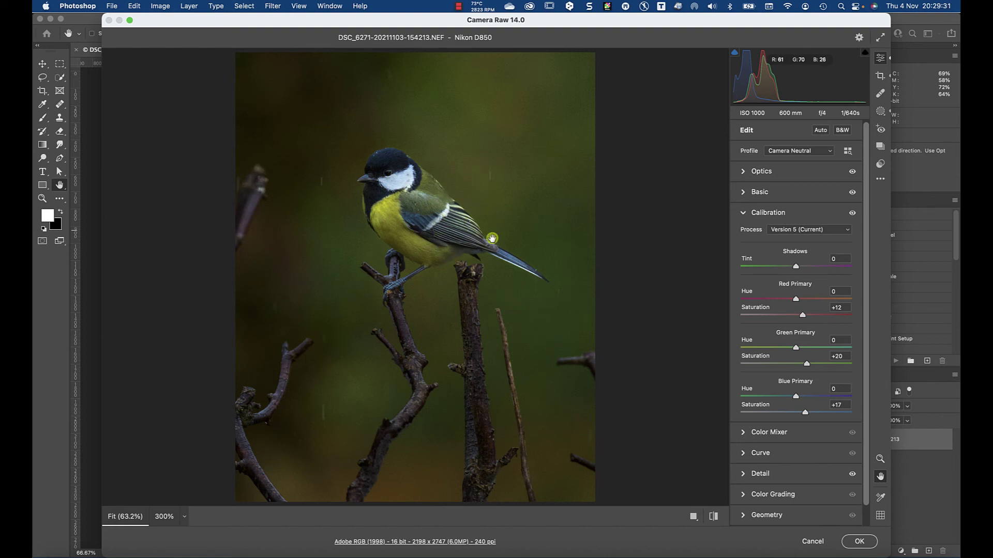
key(z)
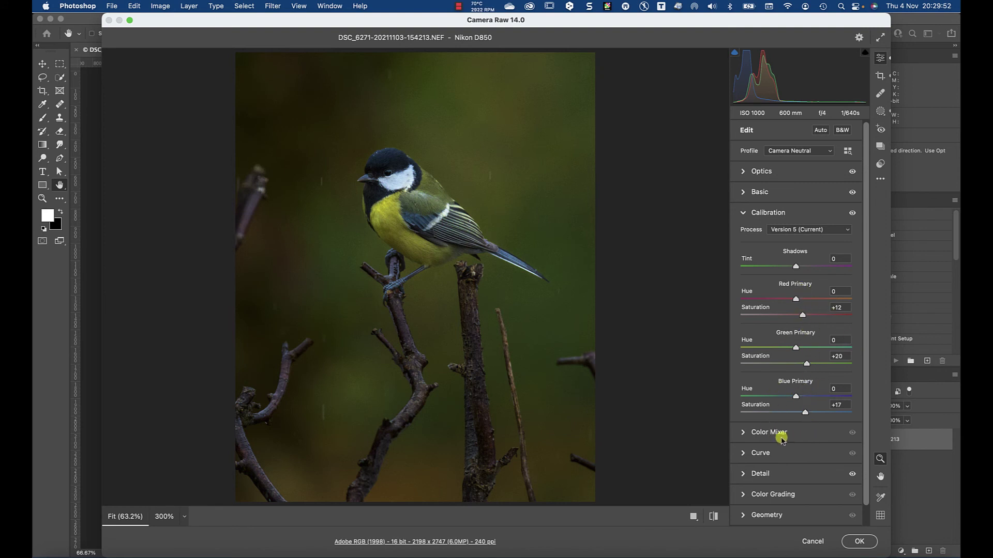
- In the Color Mixer's HSL saturation, set Aquas to -9, Blues to -22, Purples to -14 and Magentas to -6
click(780, 437)
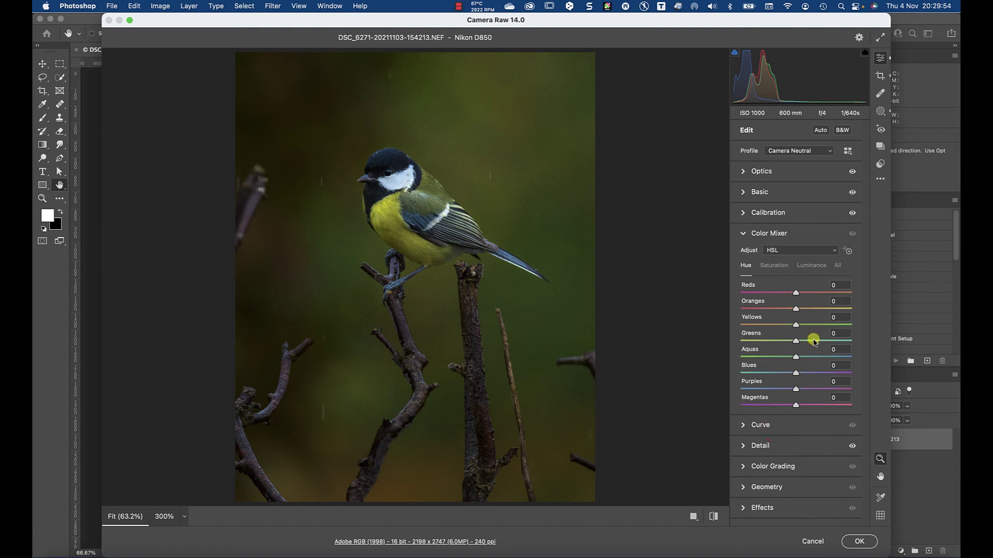
click(787, 250)
click(787, 250)
click(781, 267)
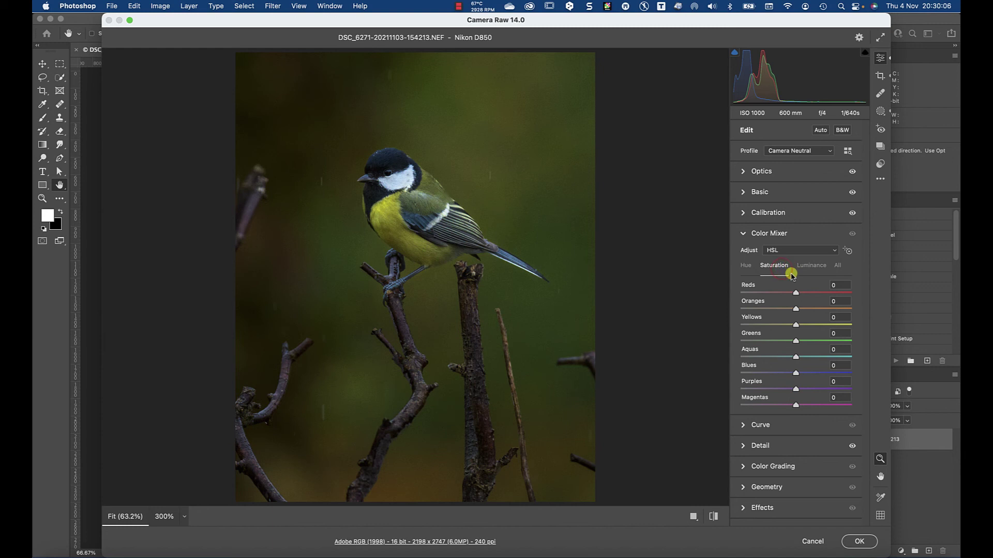
drag(794, 374, 784, 374)
drag(782, 372, 784, 372)
mouse_move(796, 391)
mouse_down()
mouse_move(760, 390)
mouse_move(805, 394)
mouse_move(759, 401)
mouse_move(793, 403)
mouse_up()
mouse_move(798, 402)
mouse_down()
mouse_move(789, 403)
mouse_move(815, 406)
mouse_move(846, 386)
mouse_move(775, 392)
mouse_move(856, 397)
mouse_move(788, 395)
mouse_up()
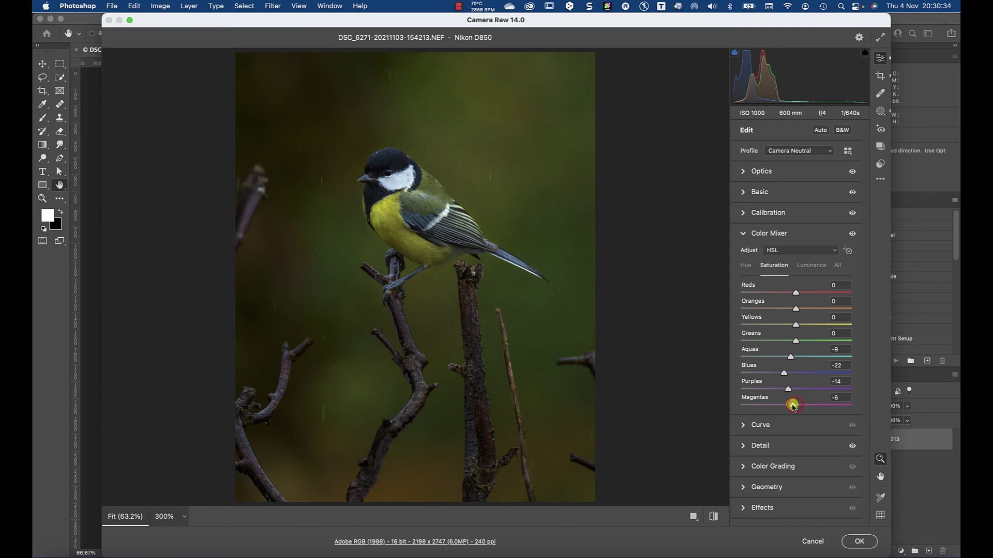
- Try lowering the Color Mixer luminance of Blues to -62 to darken the blue tones
click(811, 265)
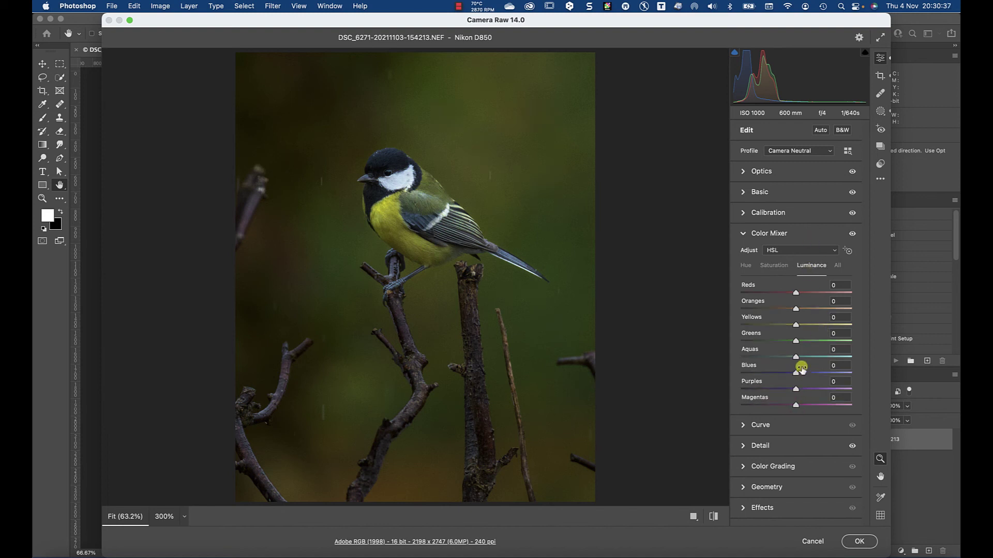
mouse_move(795, 373)
mouse_down()
mouse_move(765, 374)
mouse_move(789, 377)
mouse_up()
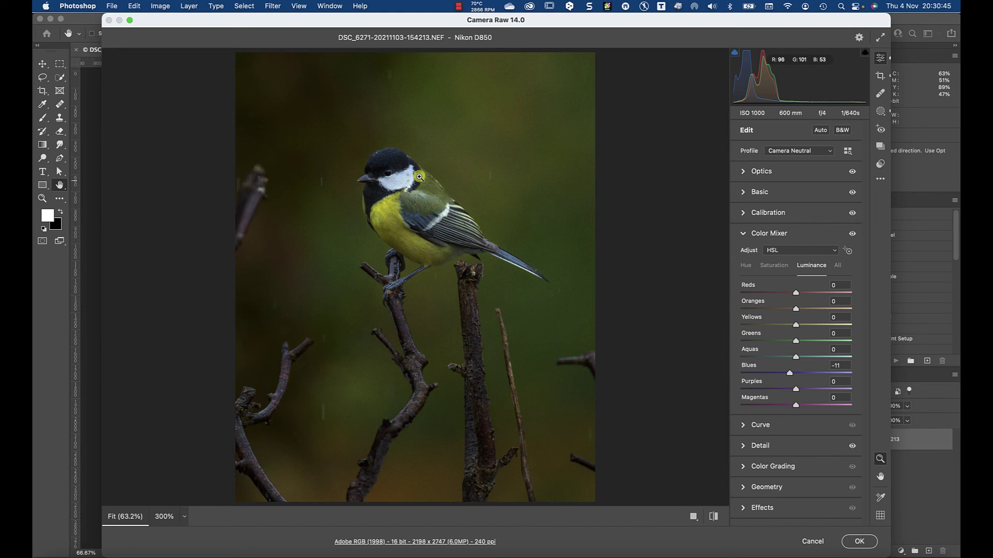
drag(788, 374, 761, 374)
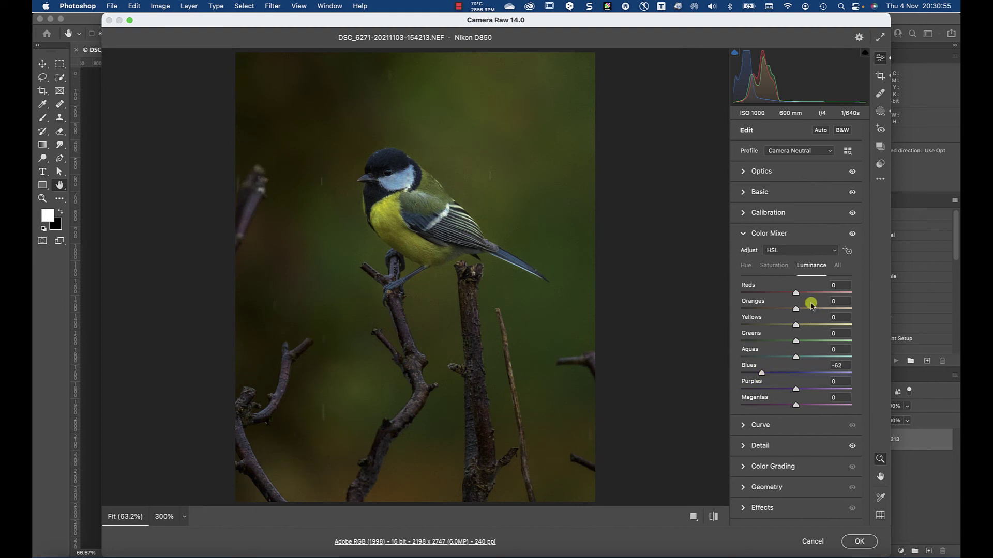
- Set the Blues saturation to -39 and the Blues luminance to -33, and try out the Purples luminance
click(774, 266)
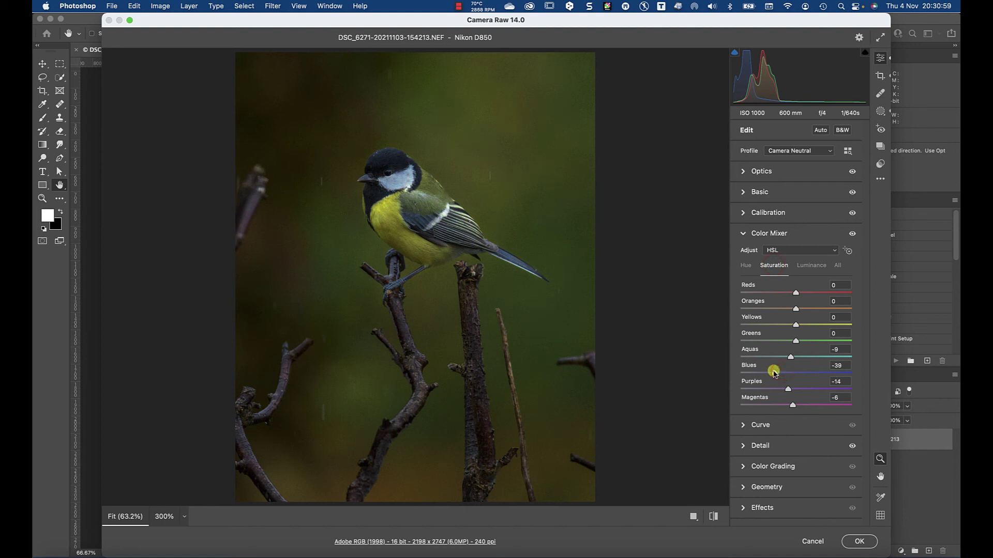
click(809, 265)
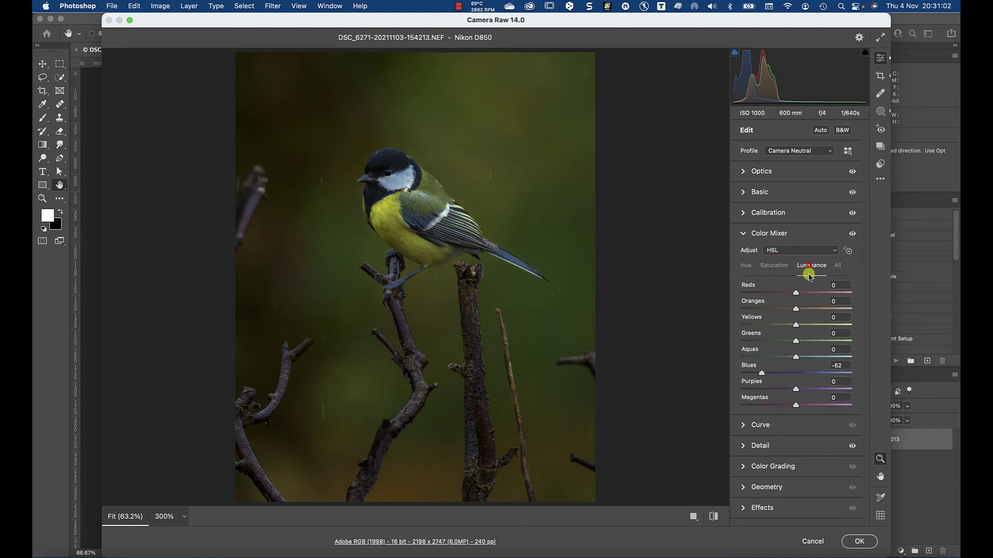
drag(781, 370, 771, 373)
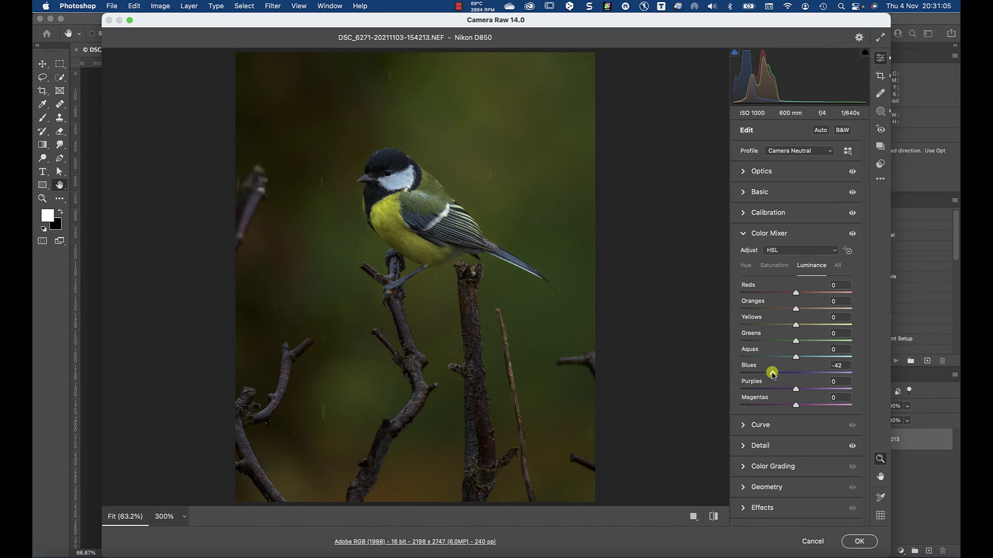
drag(774, 372, 777, 373)
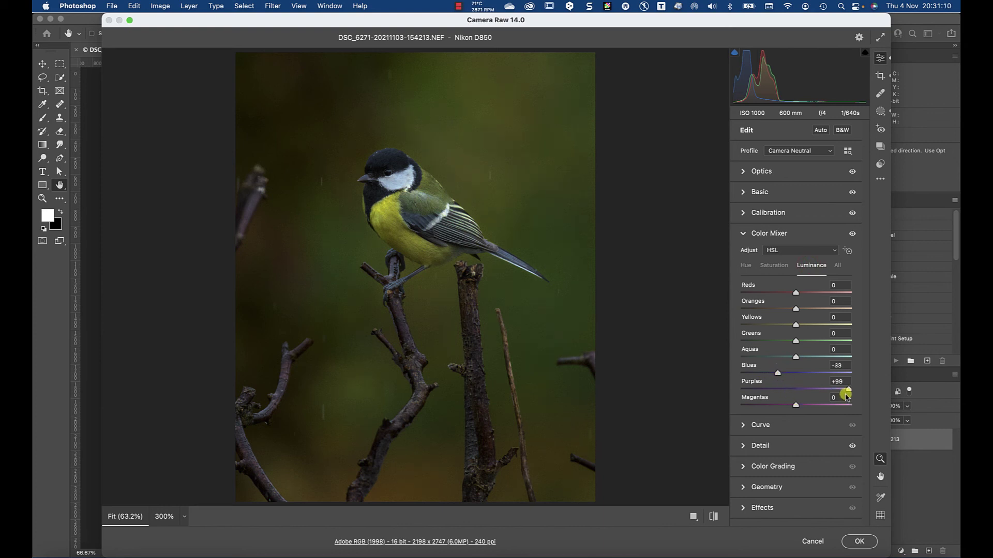
drag(796, 388, 786, 392)
- Raise the saturation of Oranges and Yellows to +10 each and compare the before and after views
click(774, 266)
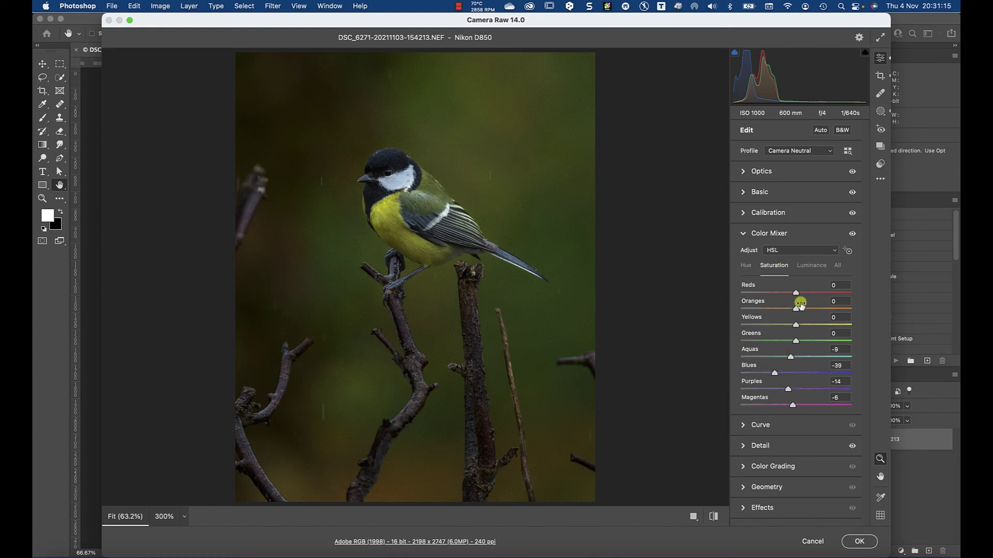
mouse_move(797, 324)
mouse_down()
mouse_move(821, 329)
mouse_move(802, 332)
mouse_move(801, 309)
mouse_up()
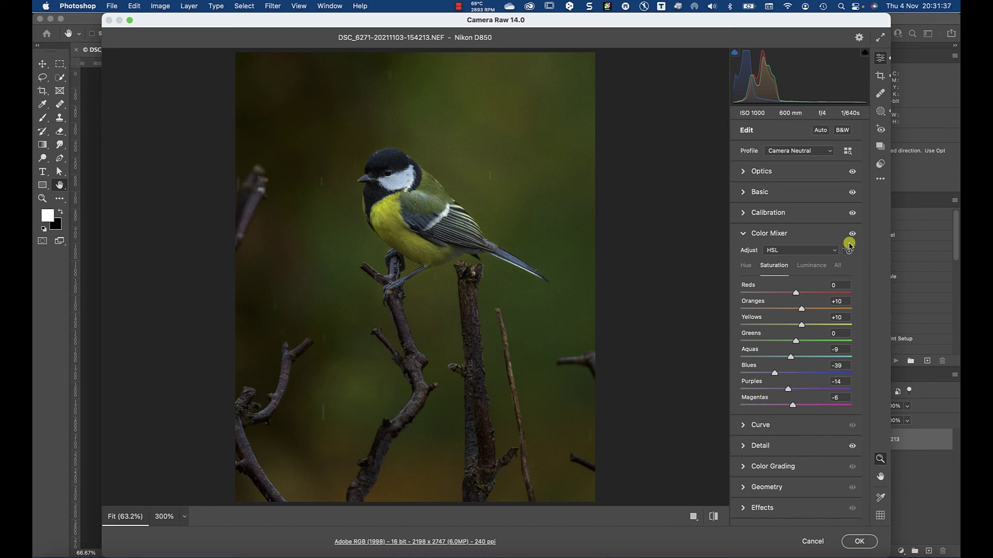
key(p)
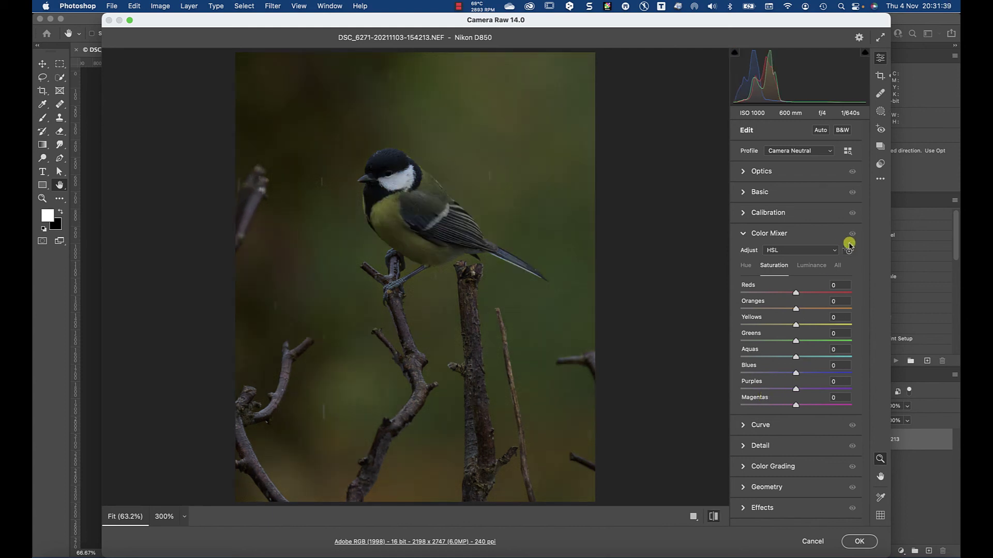
key(p)
key(p)
key(p)
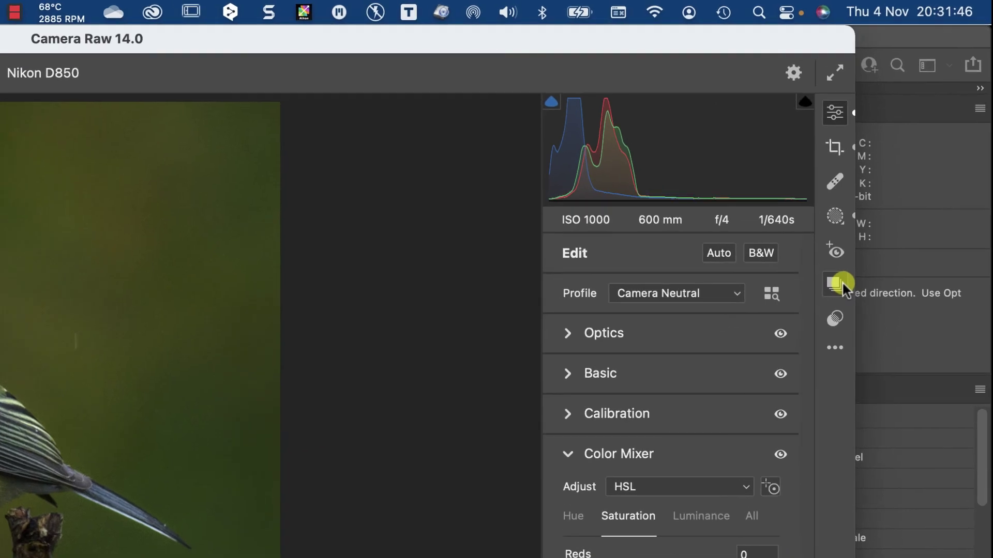
- Save the current development as a snapshot under its default name and apply the Camera Raw edits to the Smart Object
click(838, 284)
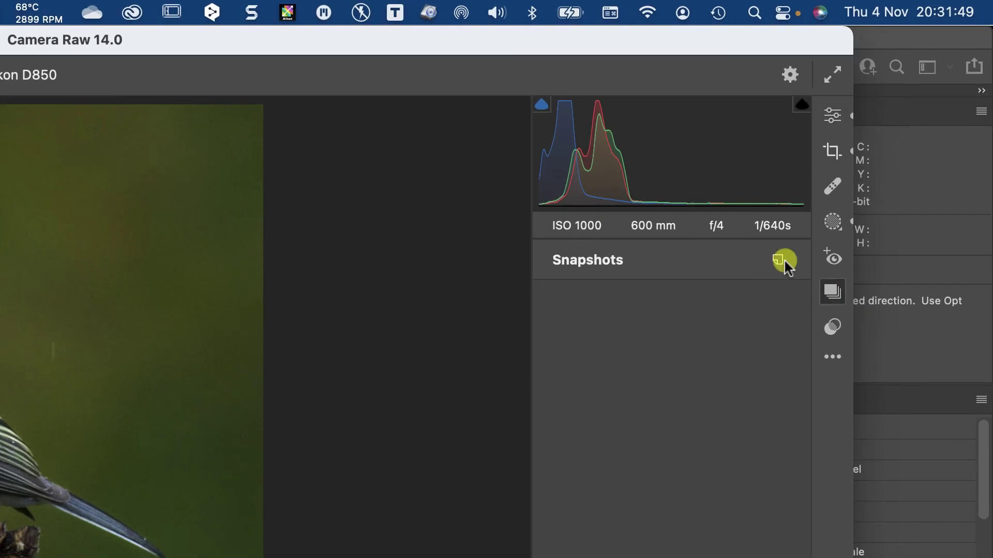
click(783, 259)
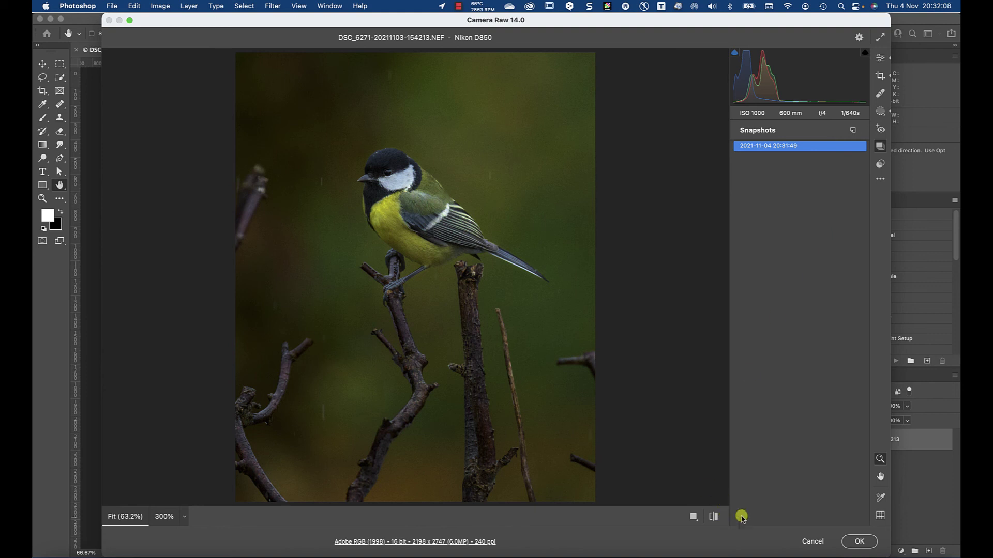
click(866, 543)
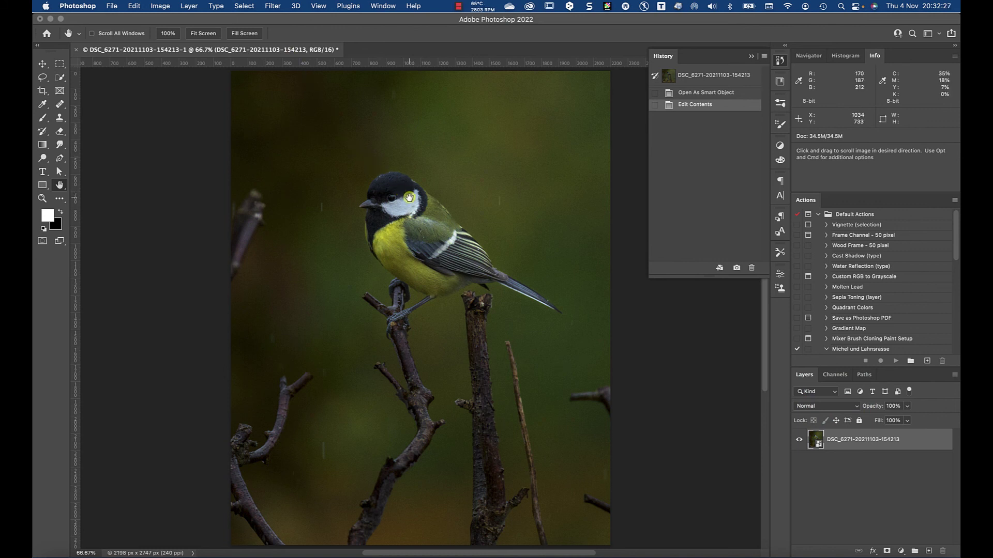
- View the bird at 100% and open the Smart Object layer in the Topaz DeNoise AI filter
key(super+1)
drag(412, 128, 425, 191)
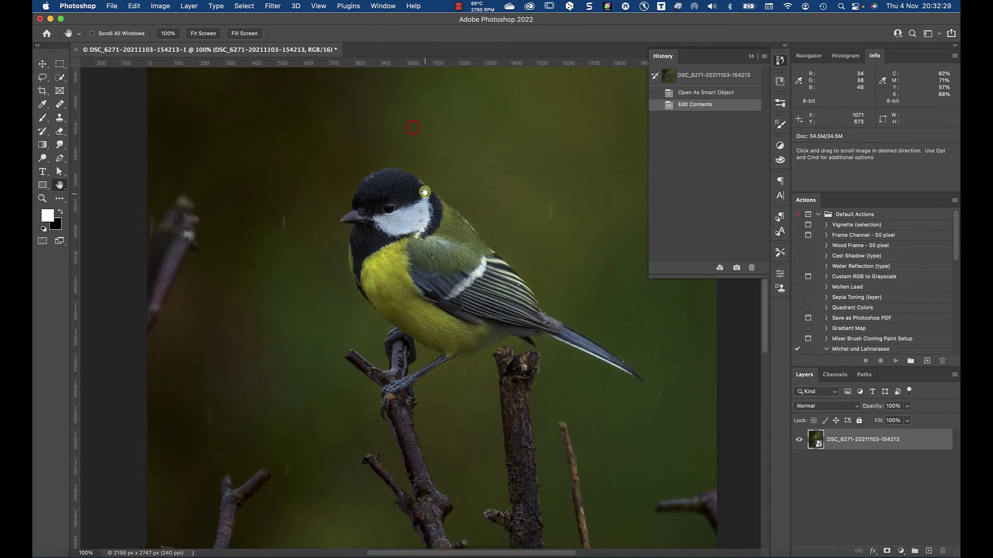
click(273, 6)
mouse_move(379, 261)
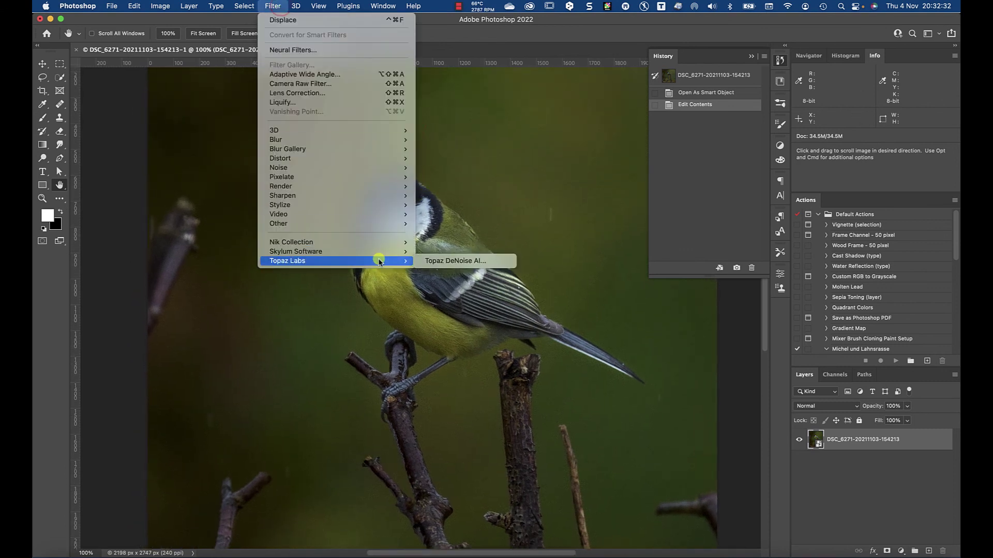
click(447, 260)
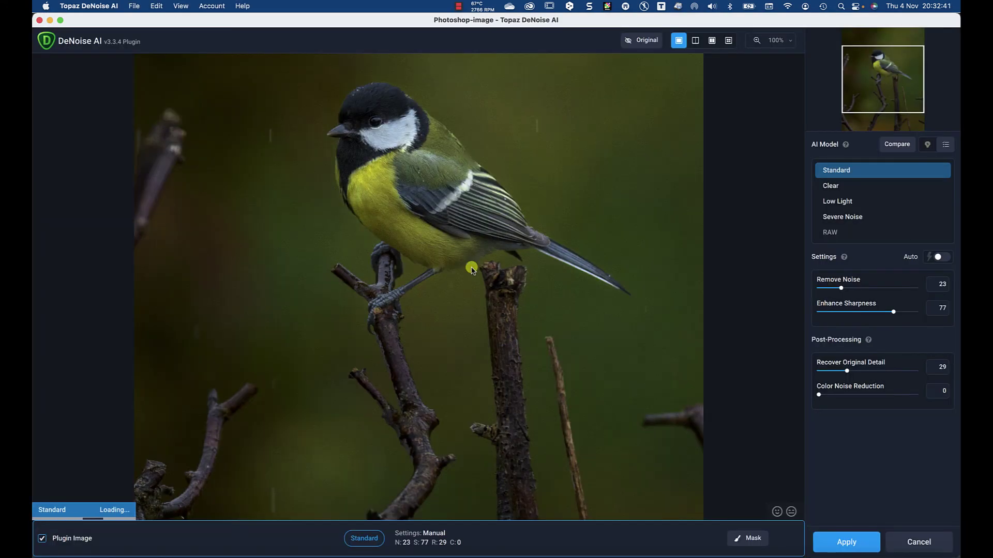
- Use DeNoise AI's automatic settings with the Standard model, set Enhance Sharpness to 65, and apply the filter
drag(879, 82, 872, 68)
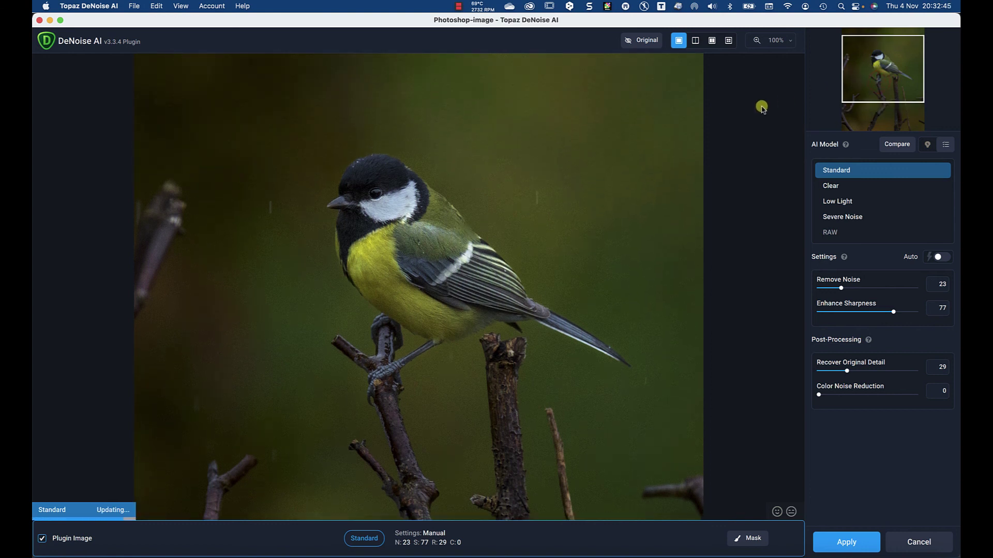
key(super+equal)
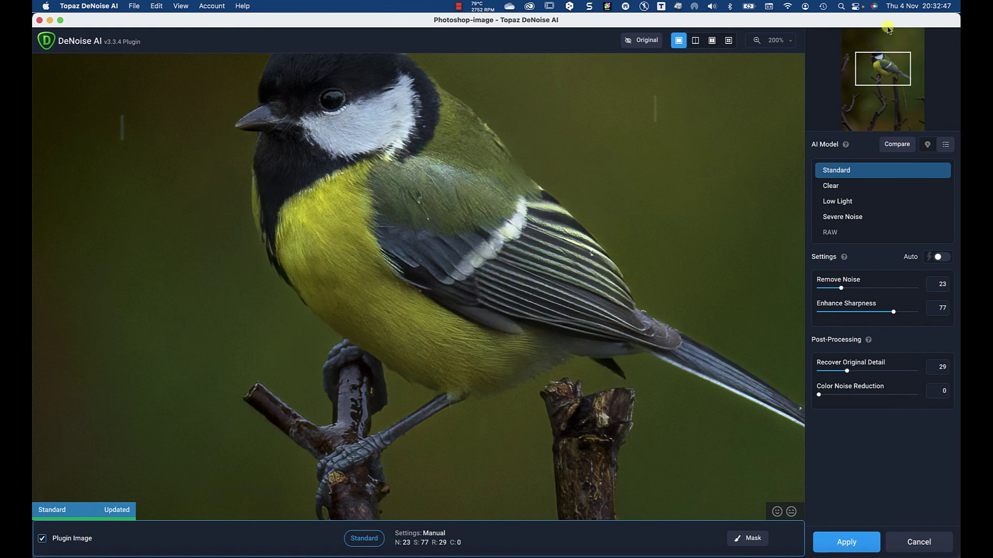
drag(888, 65, 882, 56)
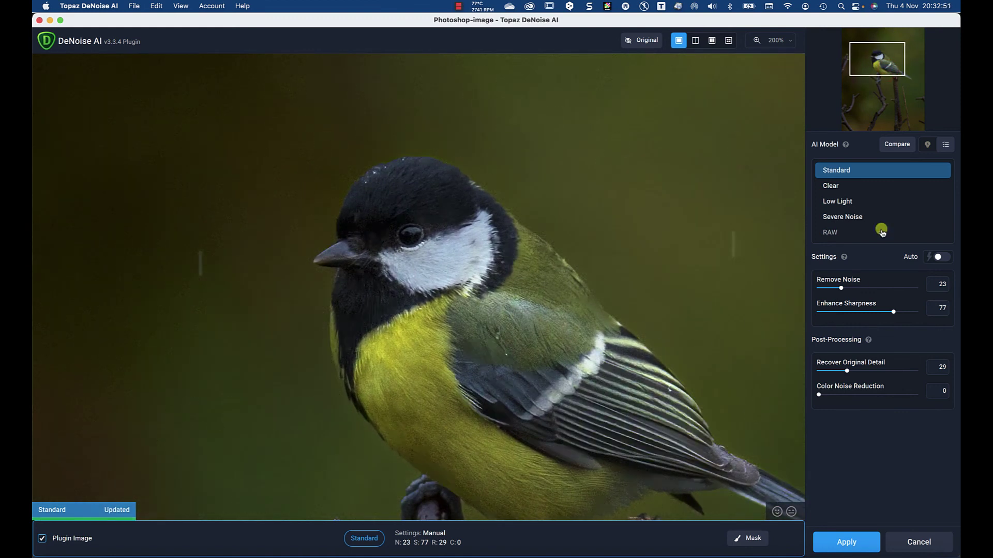
click(935, 258)
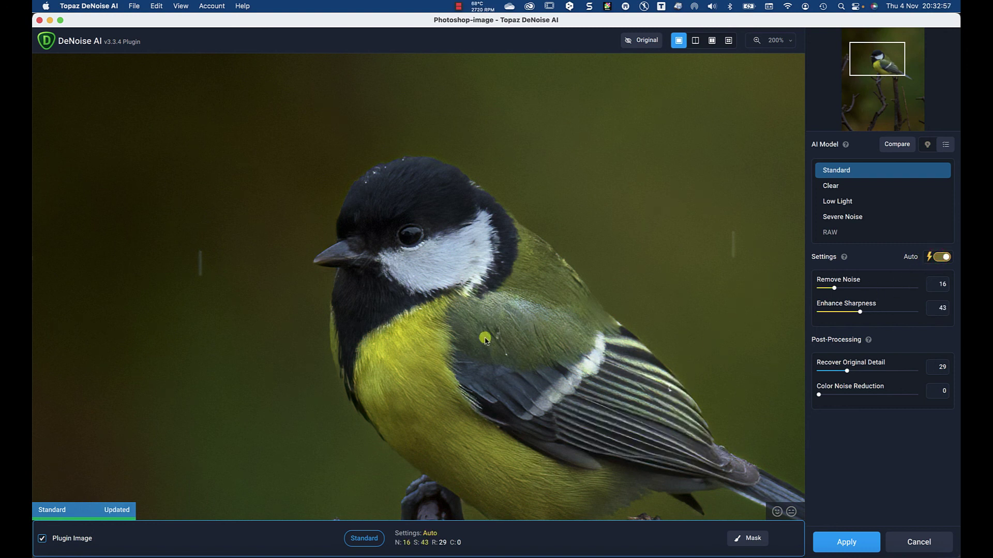
drag(861, 312, 881, 312)
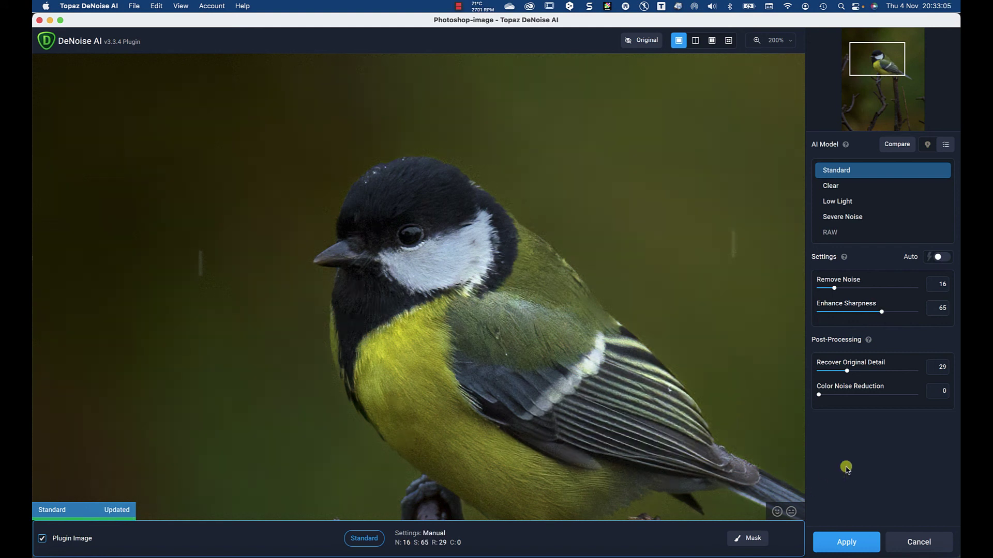
drag(847, 371, 847, 374)
click(856, 542)
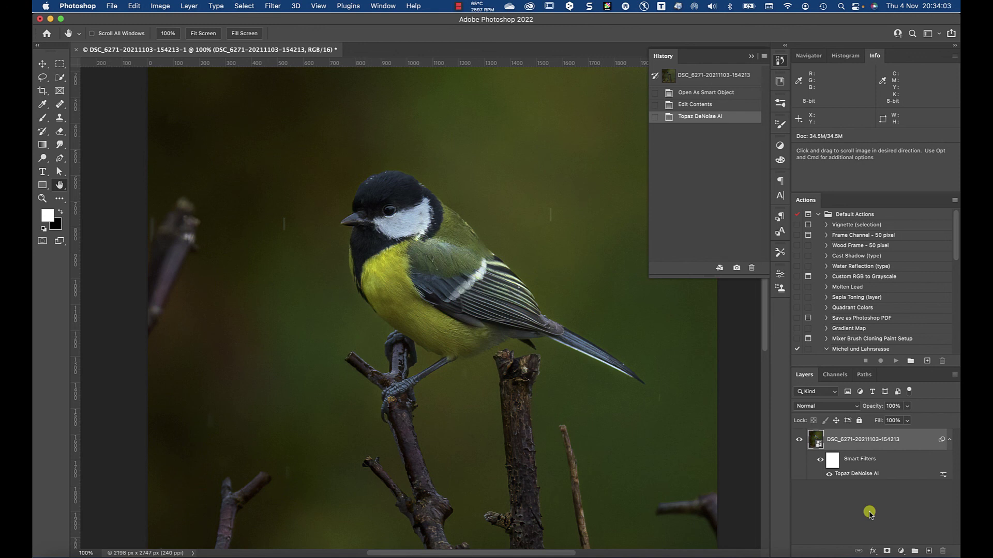
- Duplicate the denoised Smart Object layer and rasterize the copy
key(super+j)
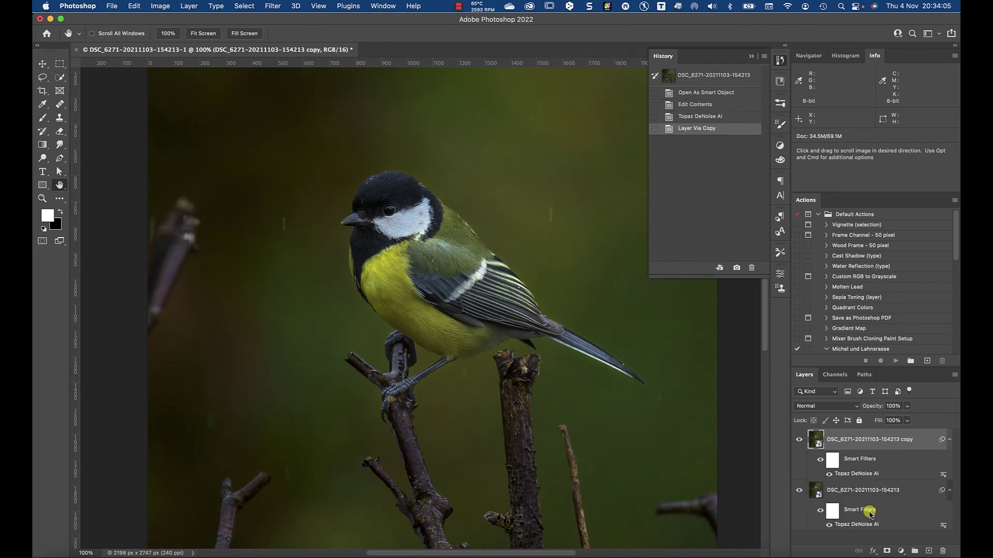
right_click(913, 438)
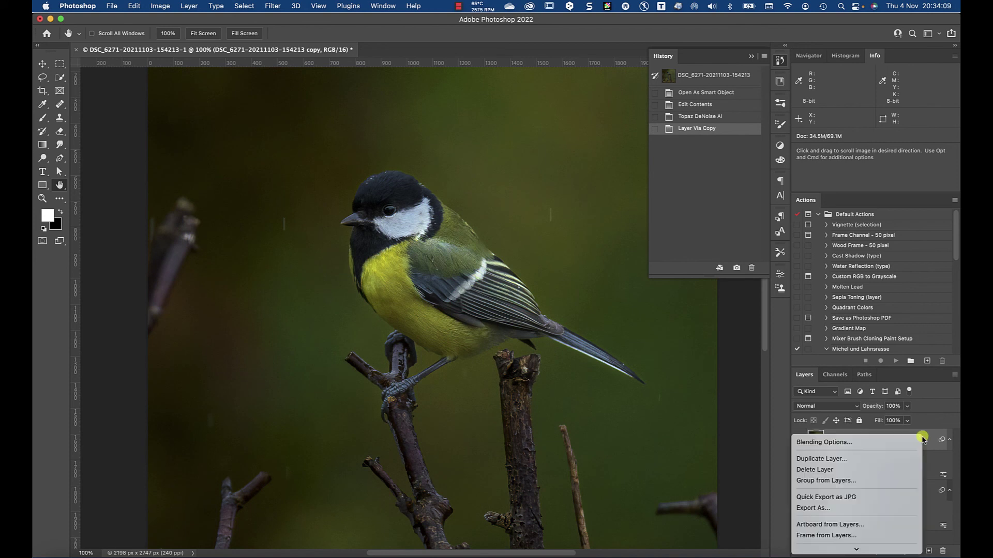
click(833, 247)
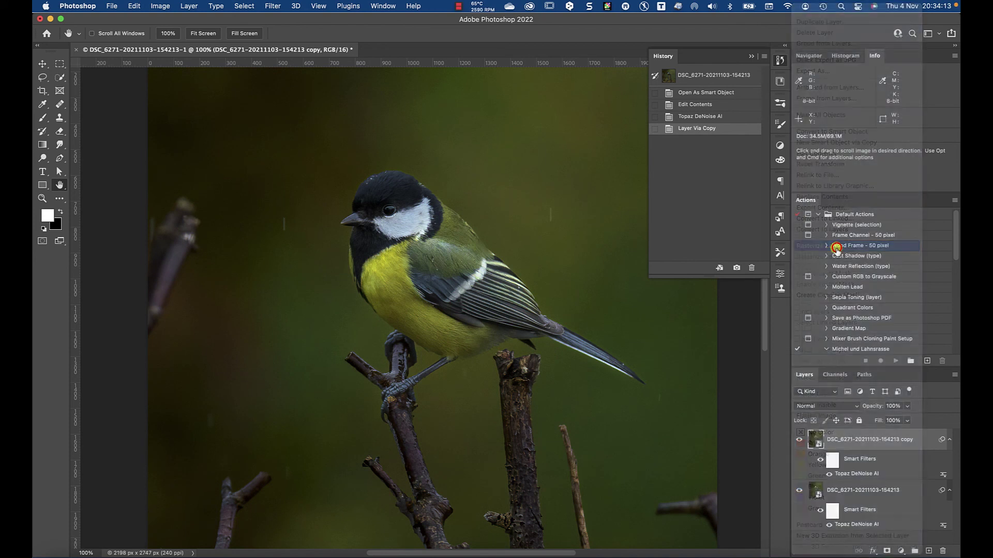
- Rename the rasterized layer copy as "denoised"
double_click(887, 437)
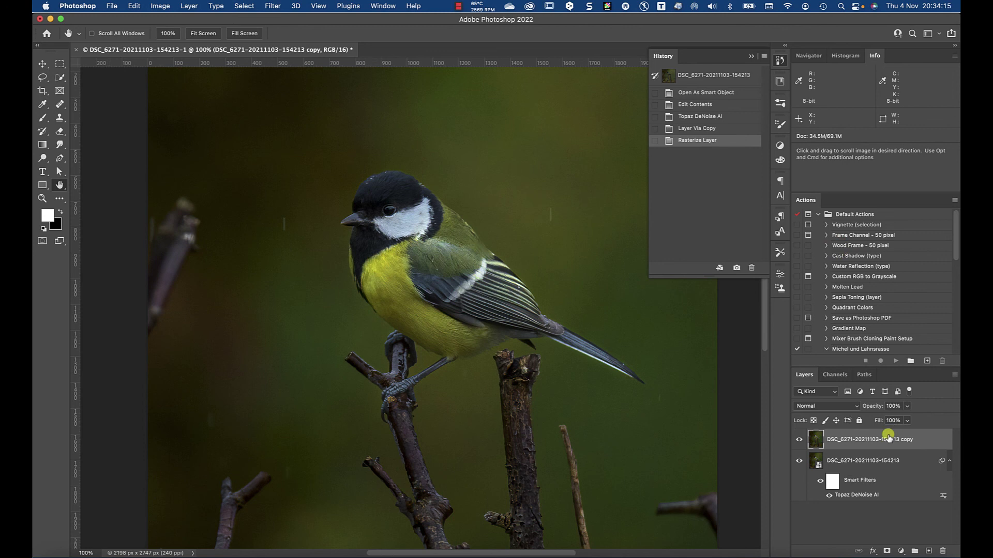
text(denoised)
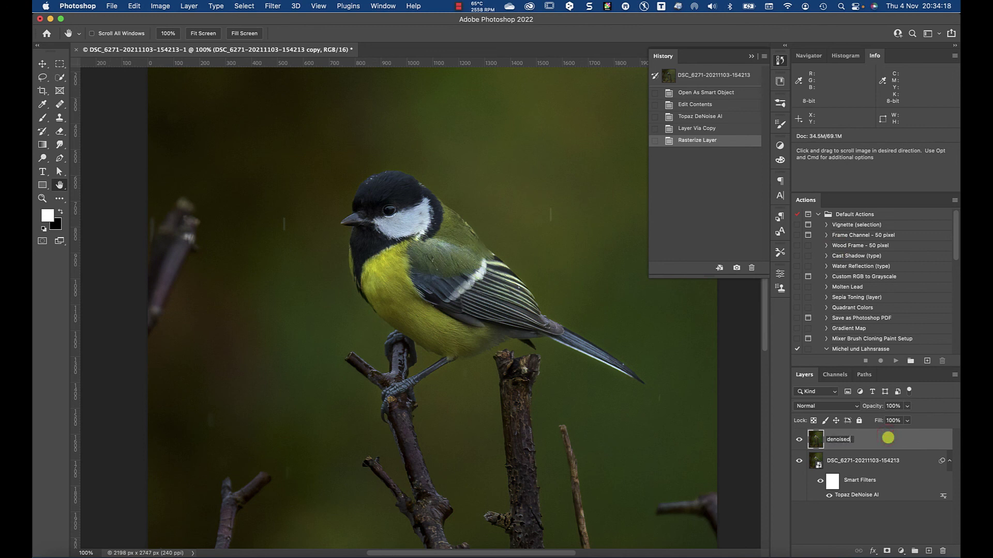
key(Return)
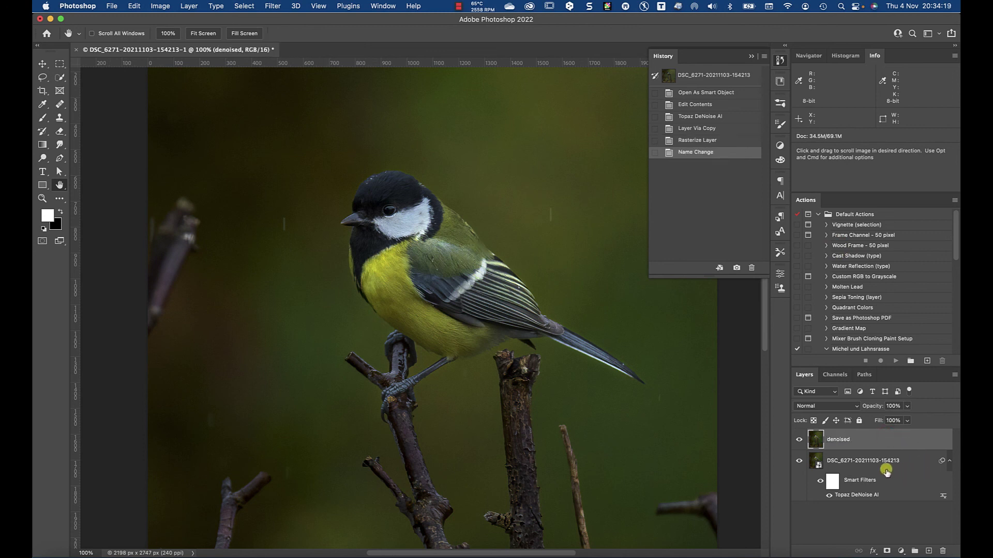
- Rename the Smart Object layer as "original raw", then disable its Topaz DeNoise AI smart filter and collapse the filter list
double_click(888, 462)
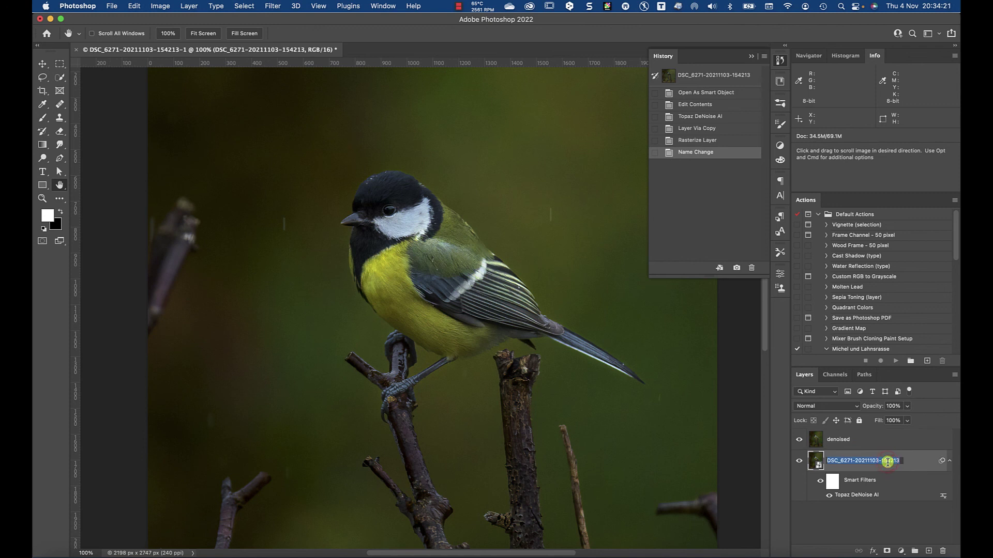
text(original raw)
key(Return)
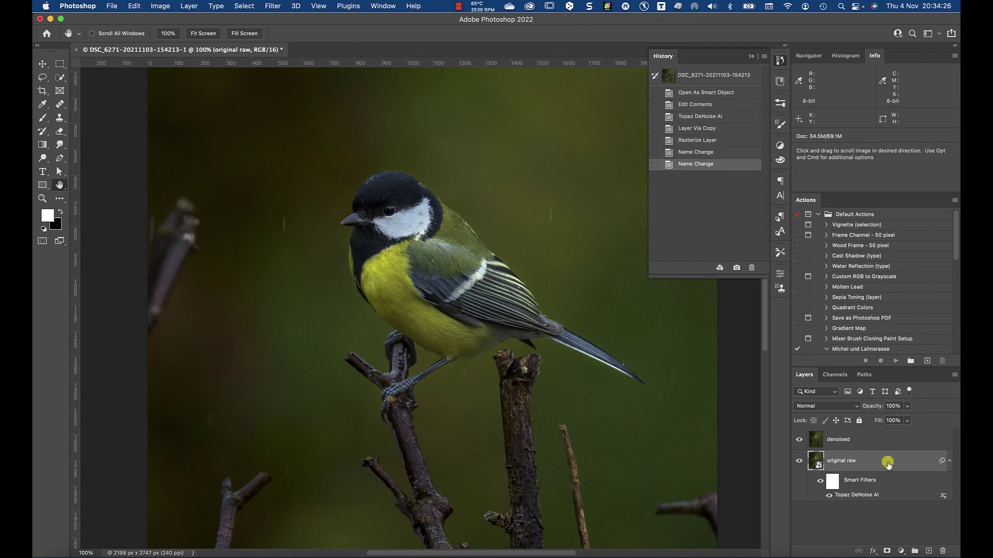
click(828, 495)
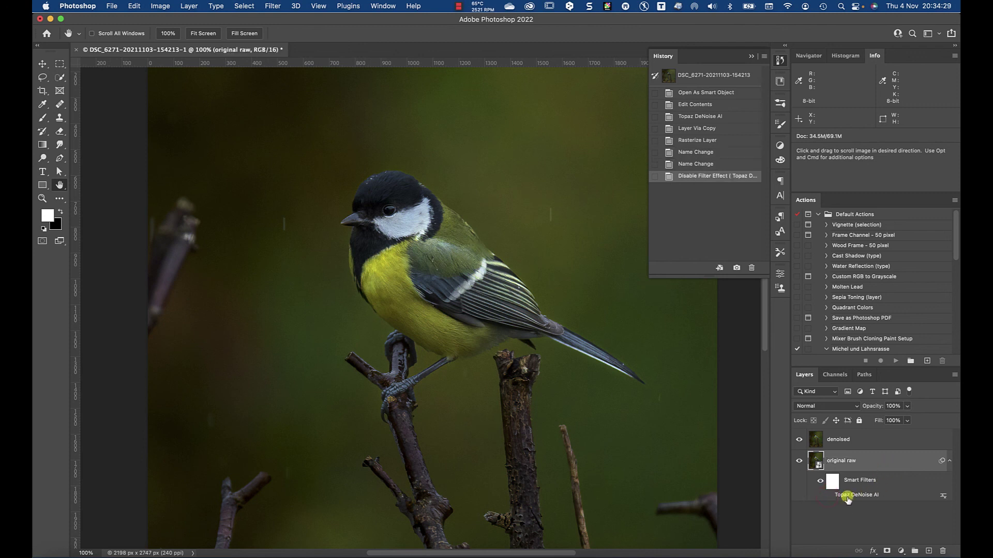
click(949, 460)
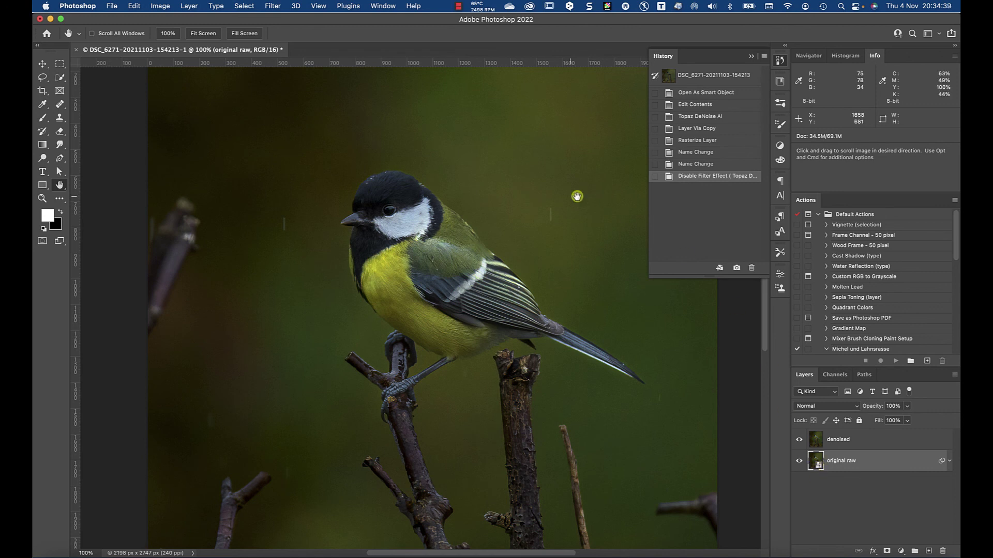
- Compare the denoised and original raw layers close up around the bird's head by toggling the denoised layer's visibility
click(798, 440)
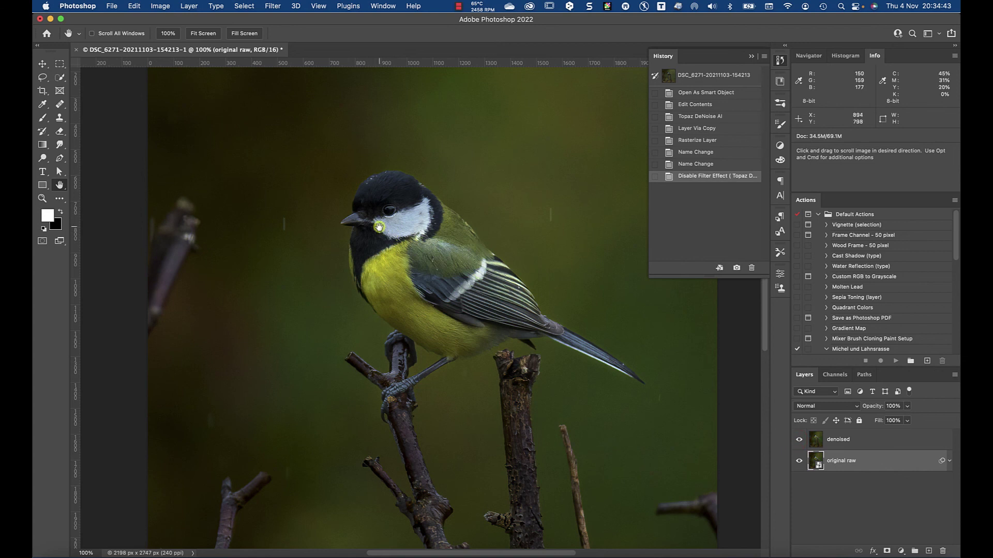
key(z)
drag(407, 199, 443, 256)
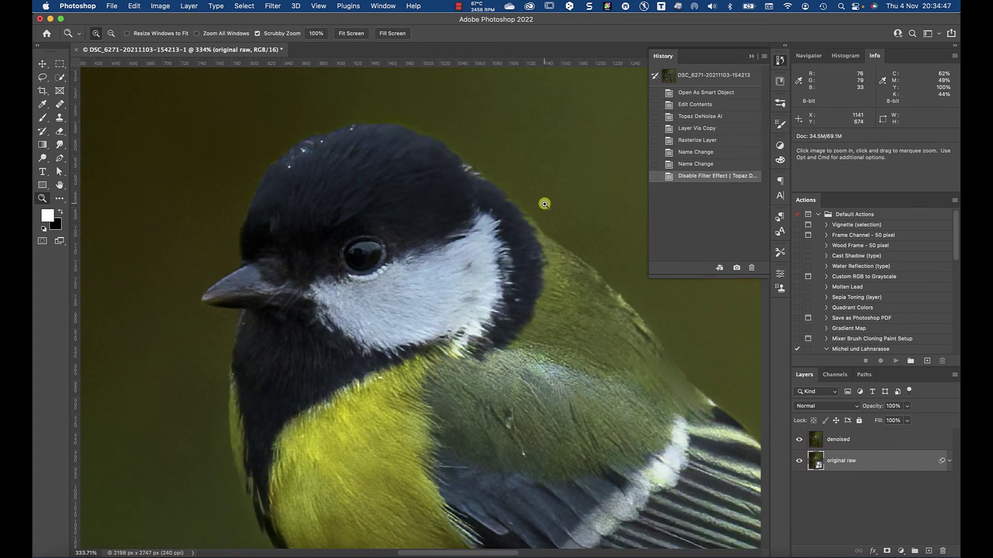
drag(545, 200, 512, 335)
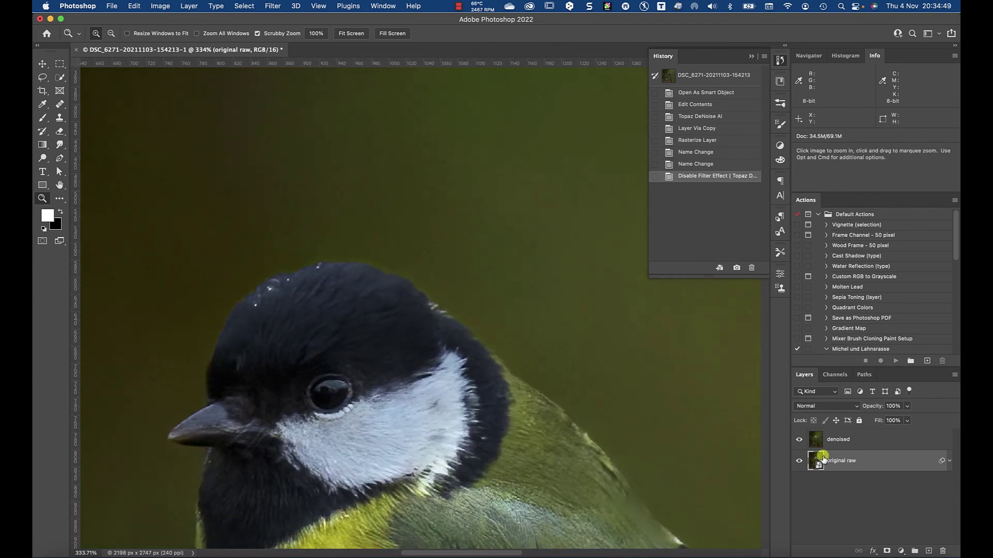
click(816, 439)
click(799, 441)
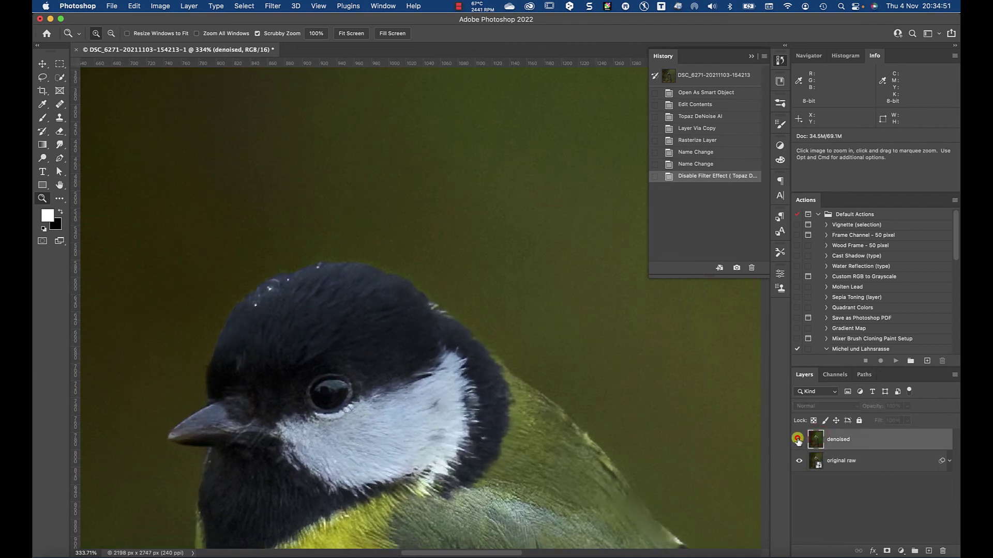
click(798, 439)
click(796, 439)
click(793, 438)
click(793, 438)
click(792, 438)
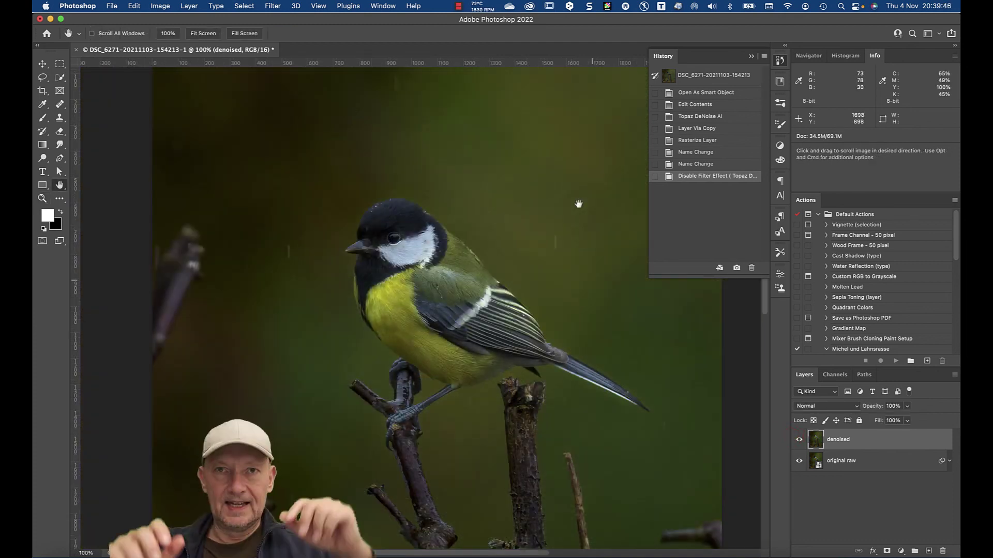